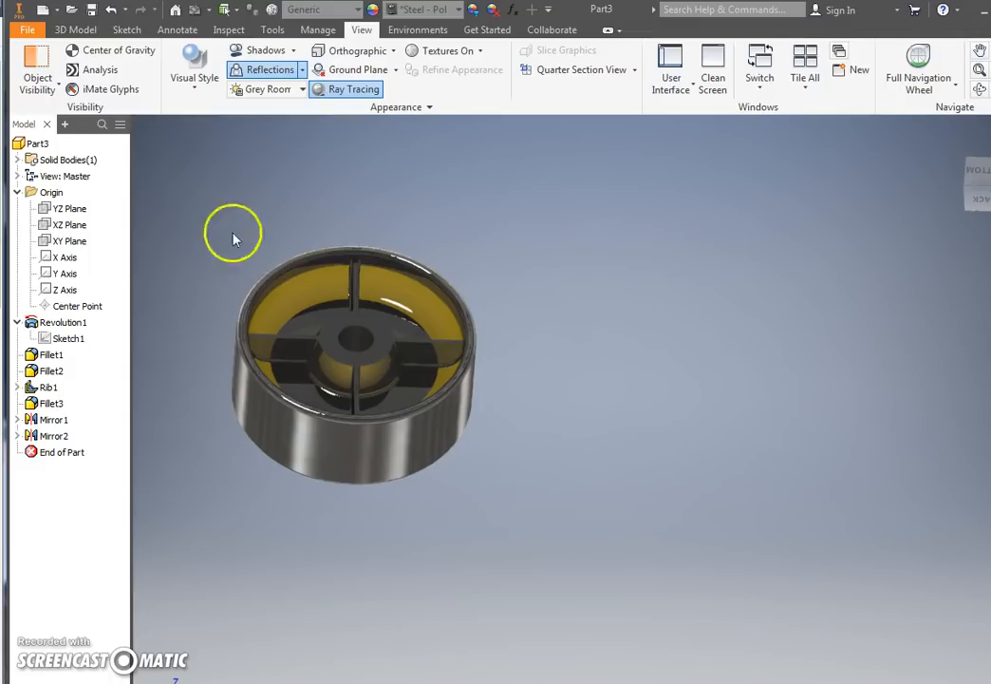
Step: Create a new inch part from the Standard (in).ipt template
{"action": "left_click", "coordinate": [31, 32]}
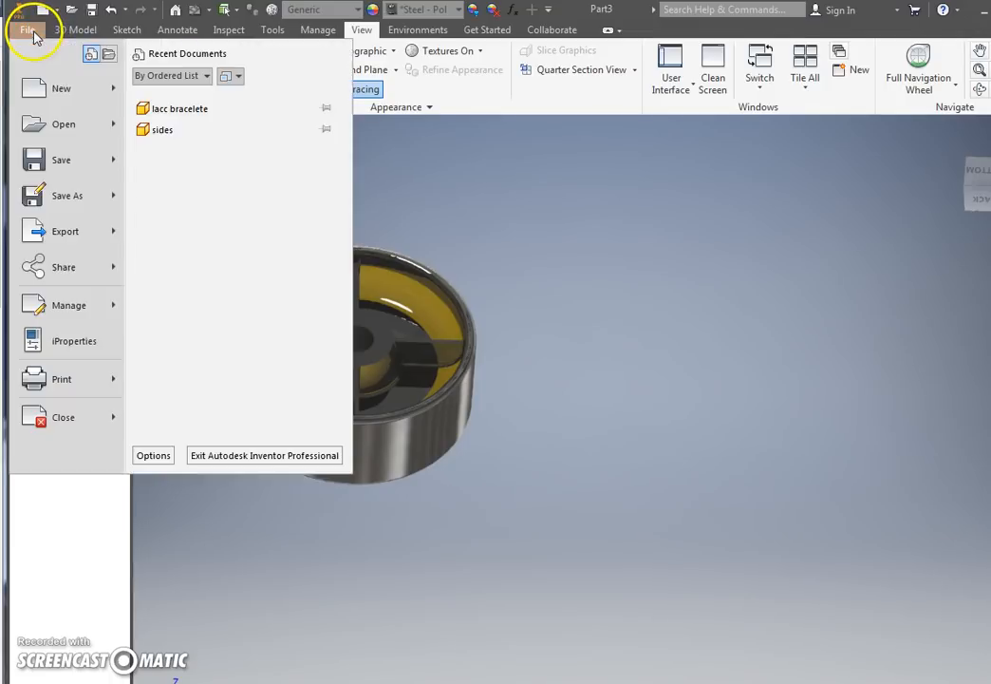
{"action": "left_click", "coordinate": [40, 91]}
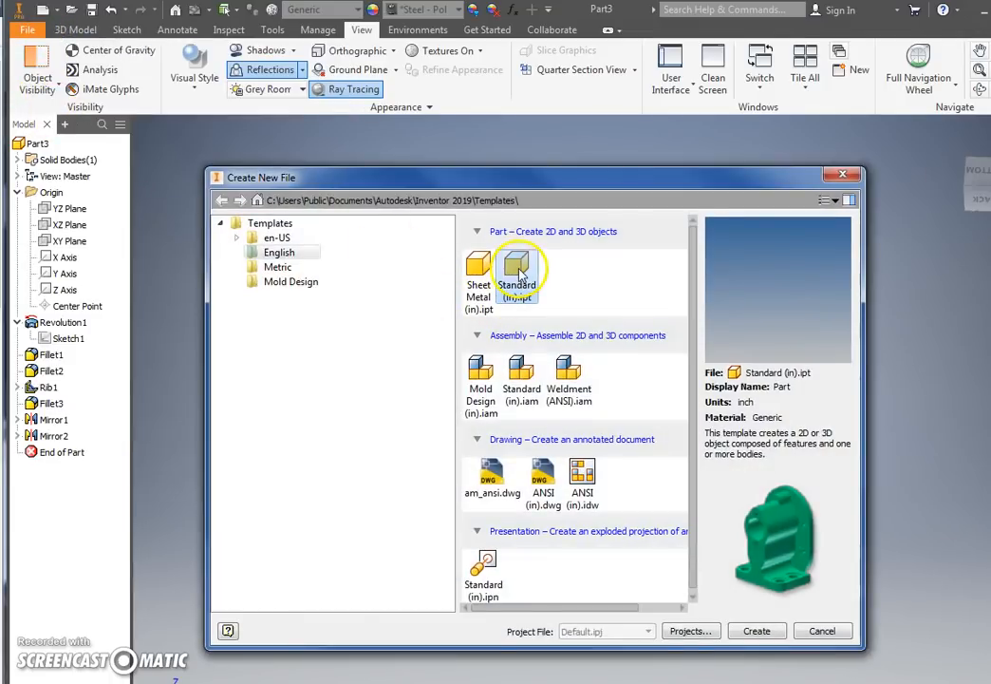
{"action": "double_click", "coordinate": [518, 273]}
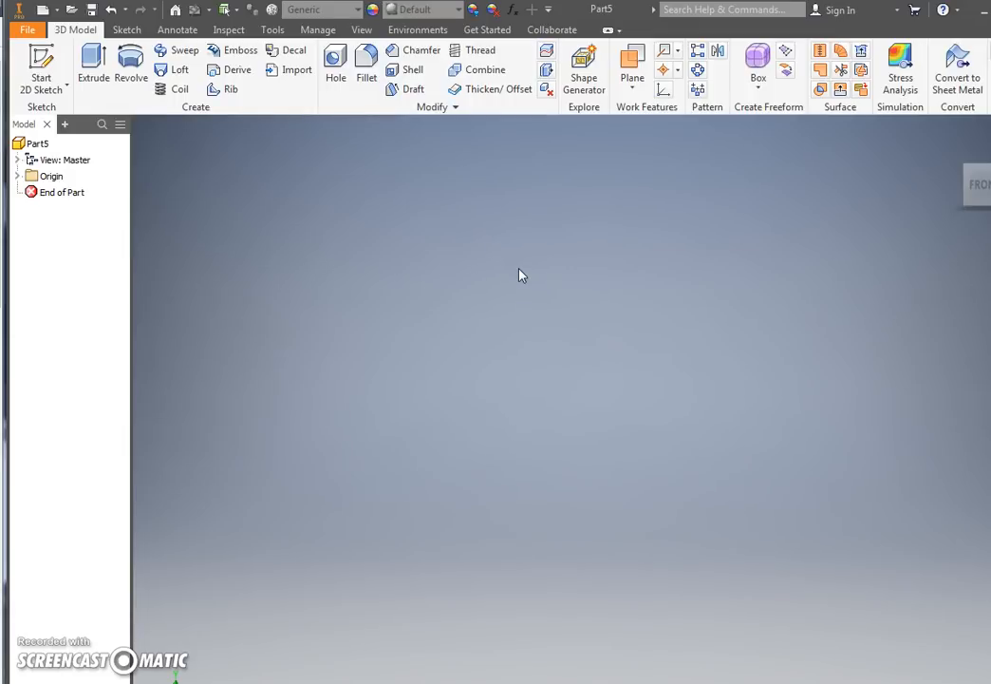
Step: Start a 2D sketch on the front origin plane of the new part
{"action": "left_click", "coordinate": [59, 63]}
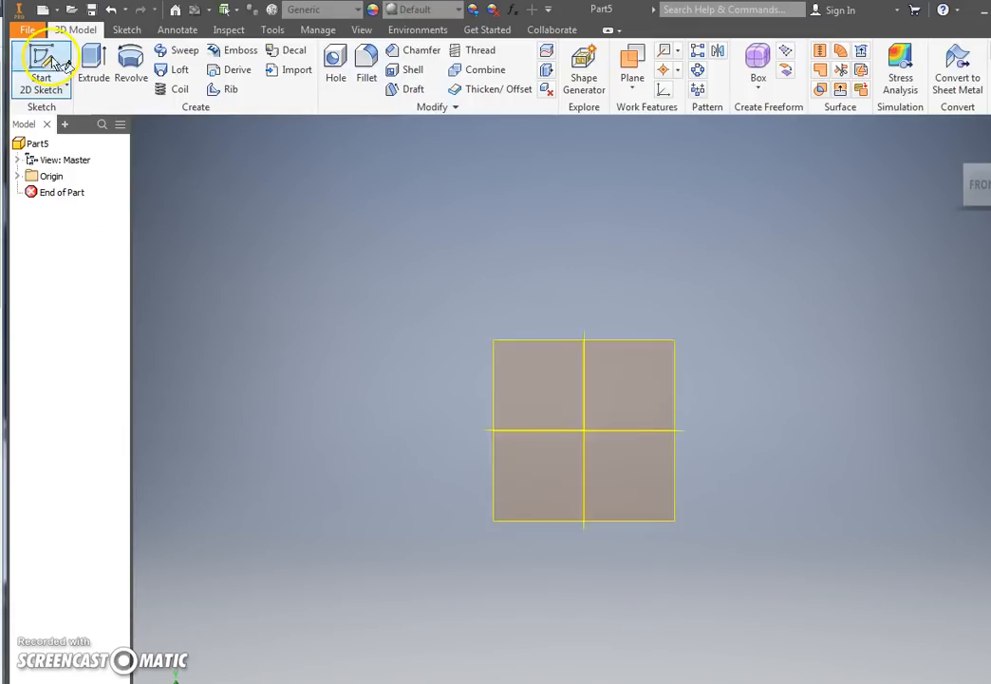
{"action": "left_click", "coordinate": [512, 251]}
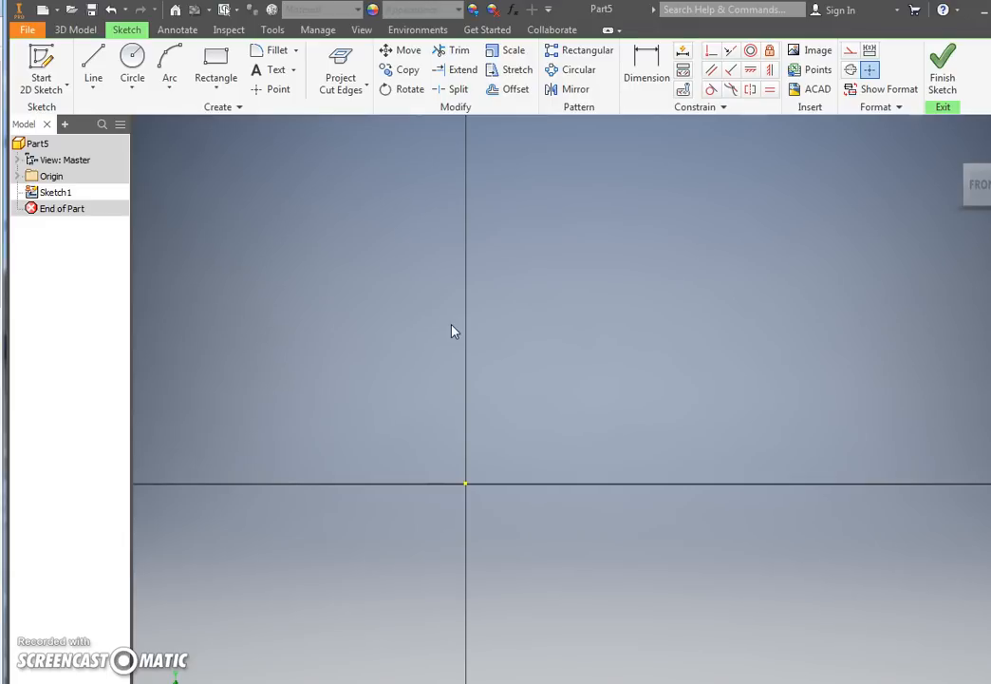
{"action": "left_click", "coordinate": [601, 248]}
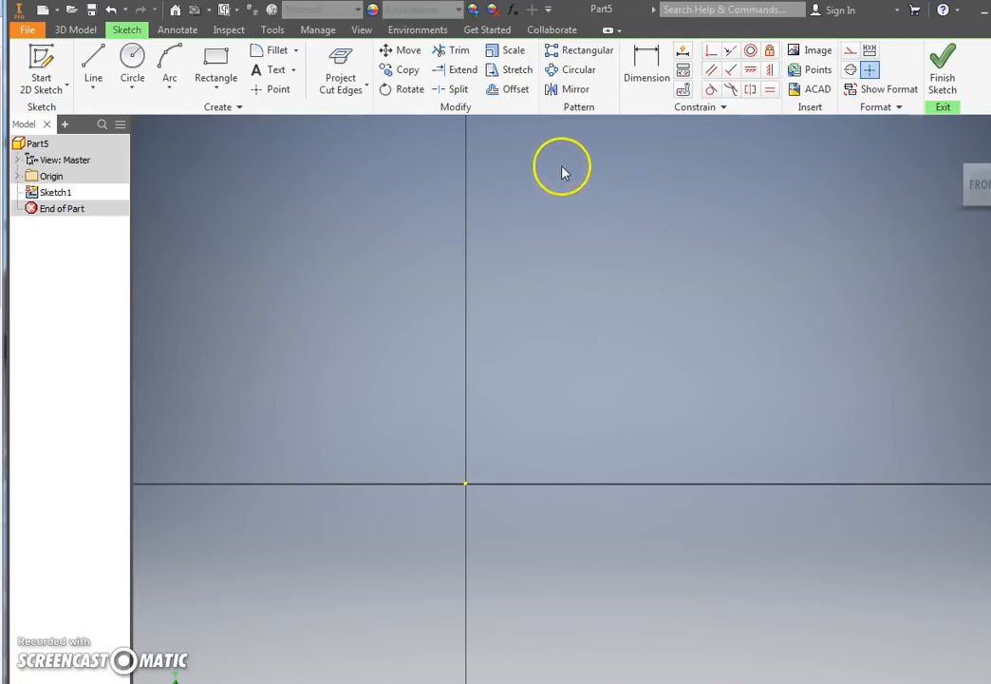
Step: Draw a vertical centerline about 1.2 in long down to the origin and a horizontal centerline about 1.7 in long left from it
{"action": "left_click", "coordinate": [92, 62]}
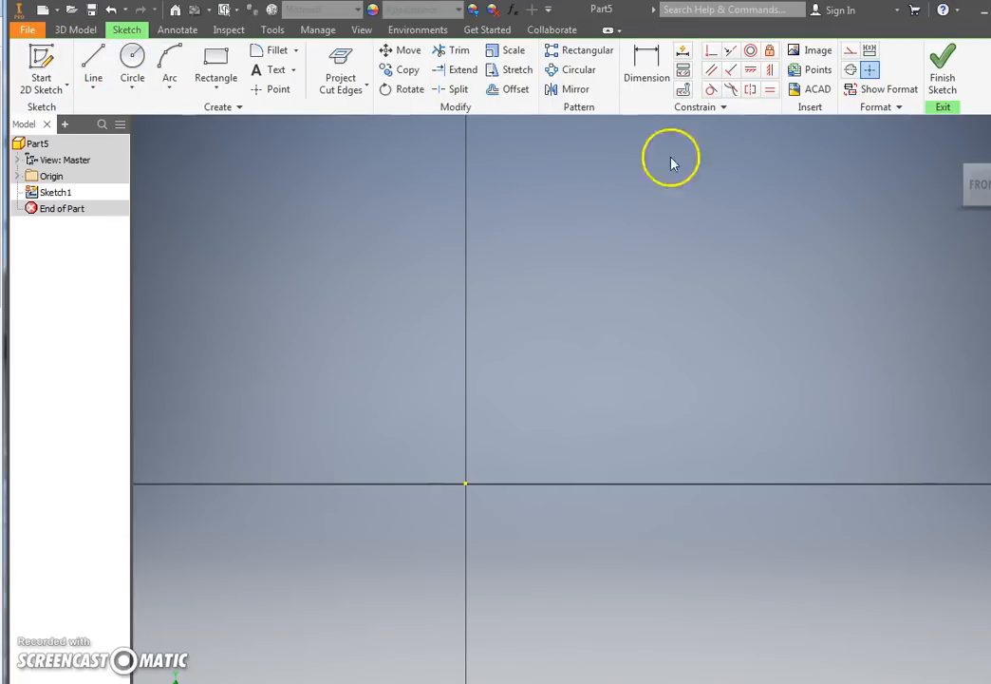
{"action": "left_click", "coordinate": [850, 69]}
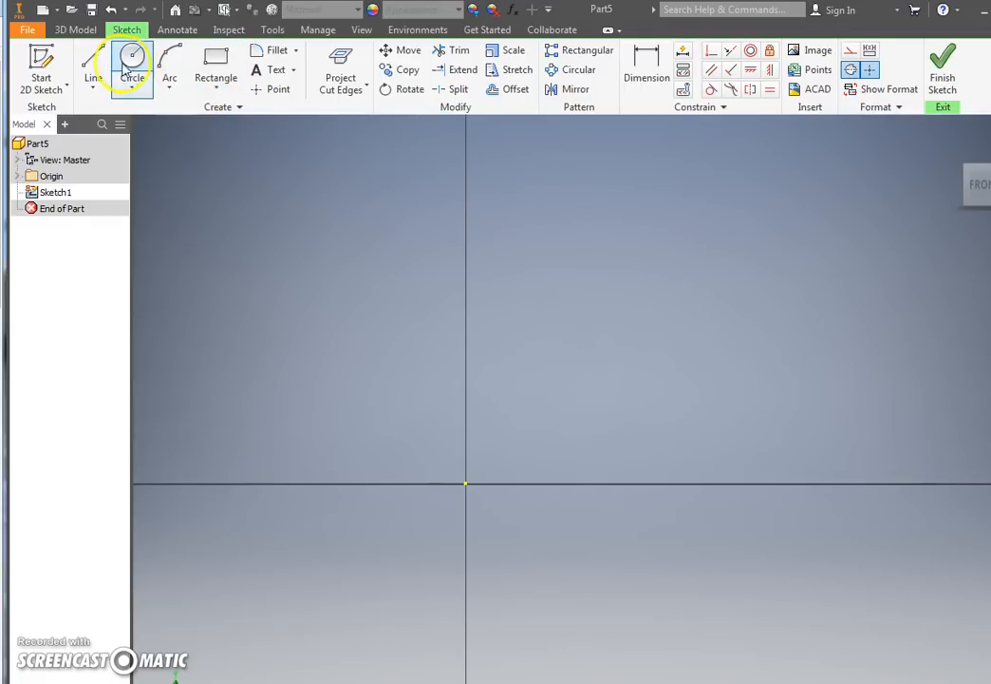
{"action": "left_click", "coordinate": [91, 59]}
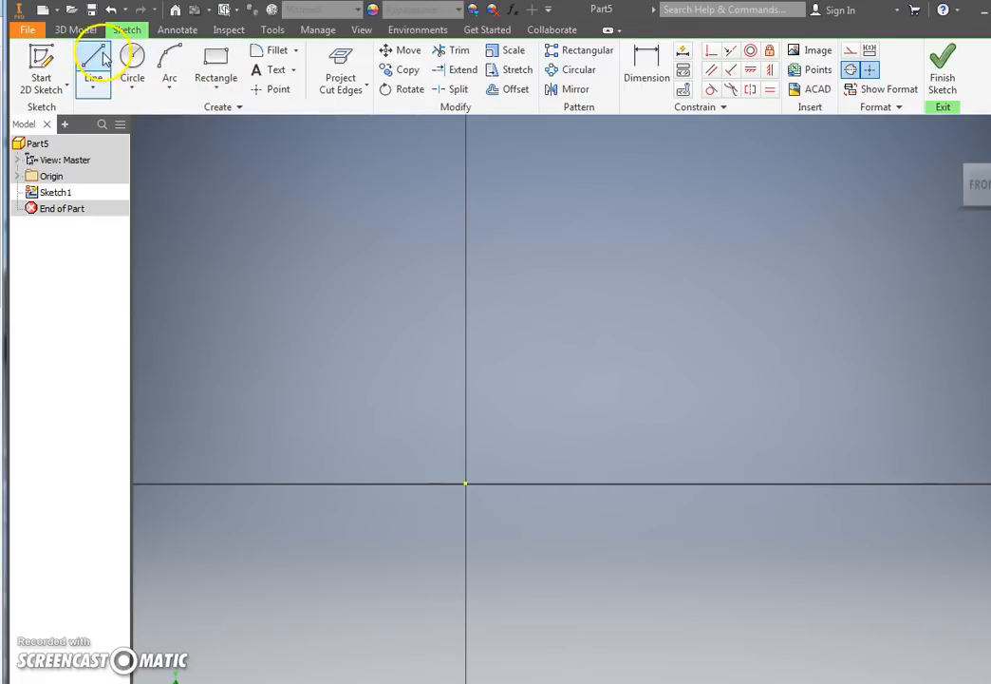
{"action": "left_click", "coordinate": [465, 278]}
{"action": "left_click", "coordinate": [466, 483]}
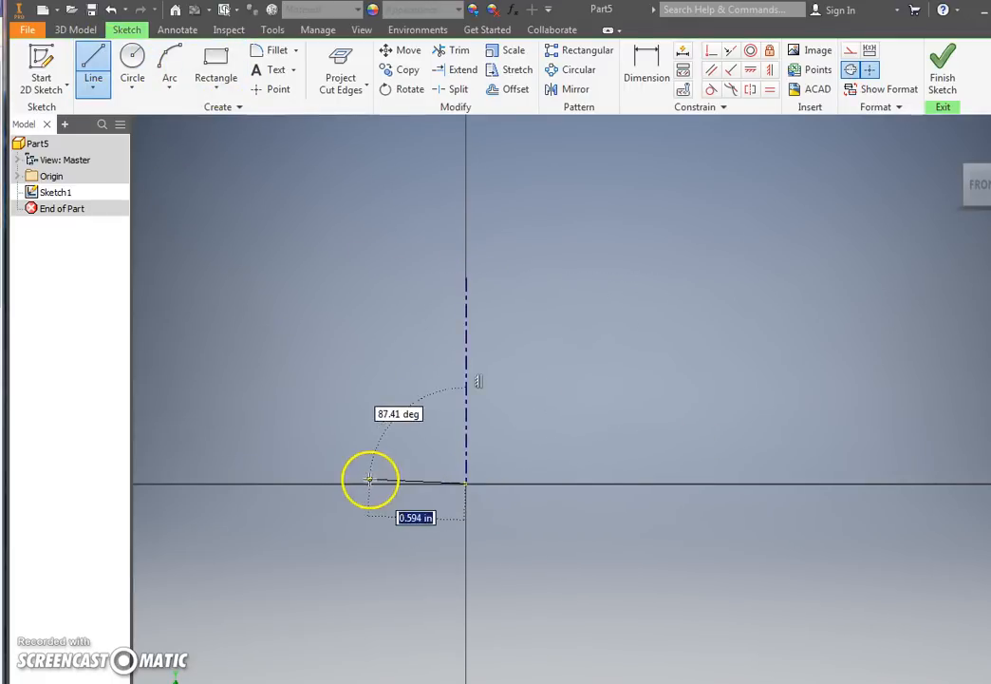
{"action": "left_click", "coordinate": [184, 482]}
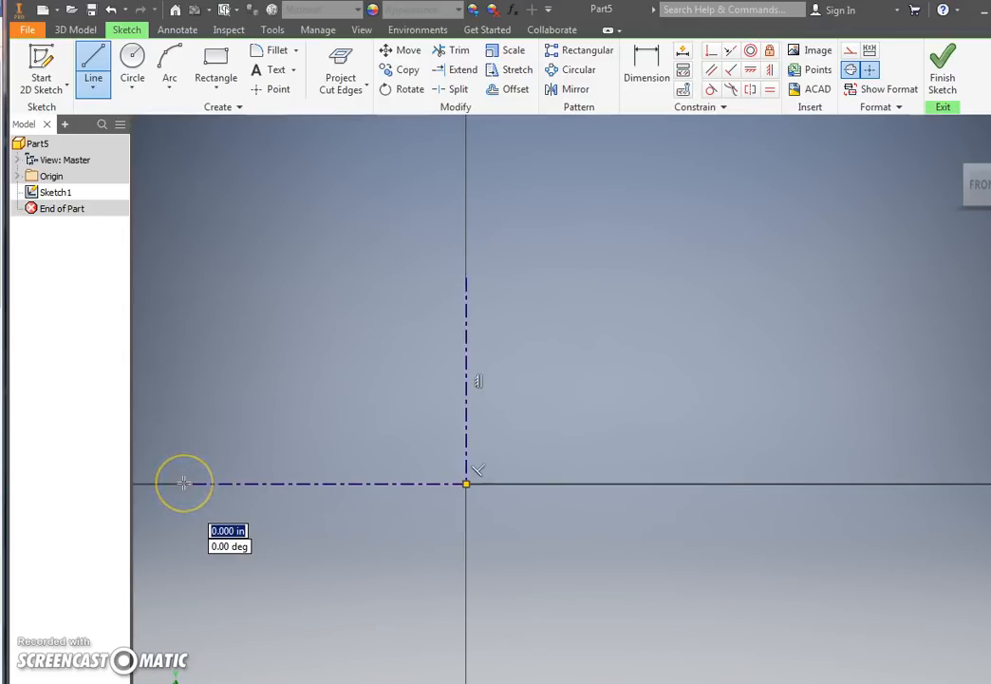
{"action": "key", "text": "Escape"}
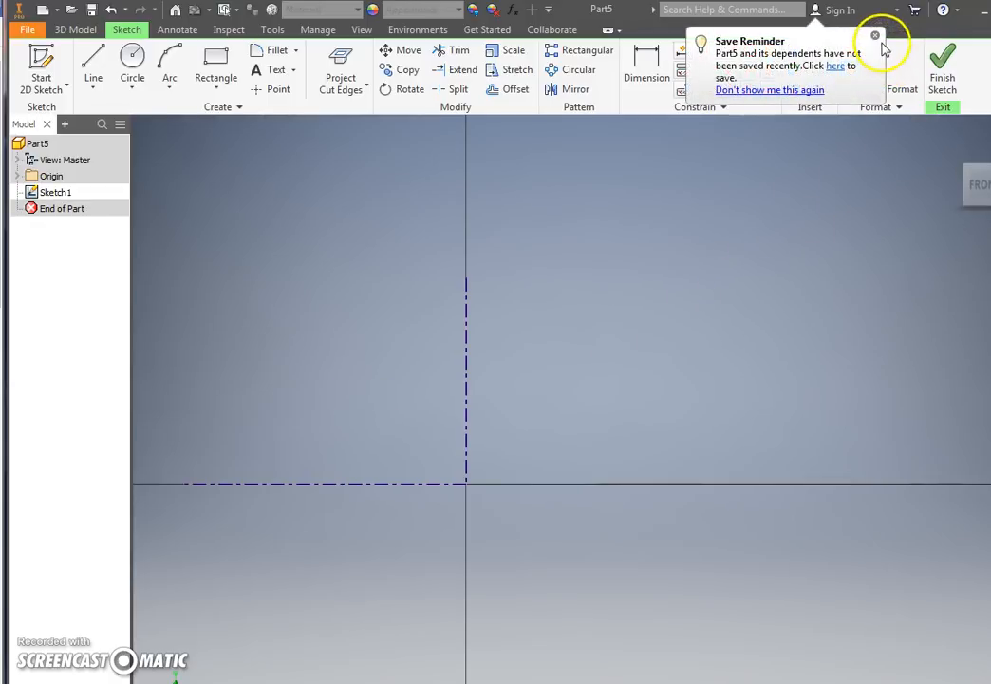
{"action": "left_click", "coordinate": [876, 36]}
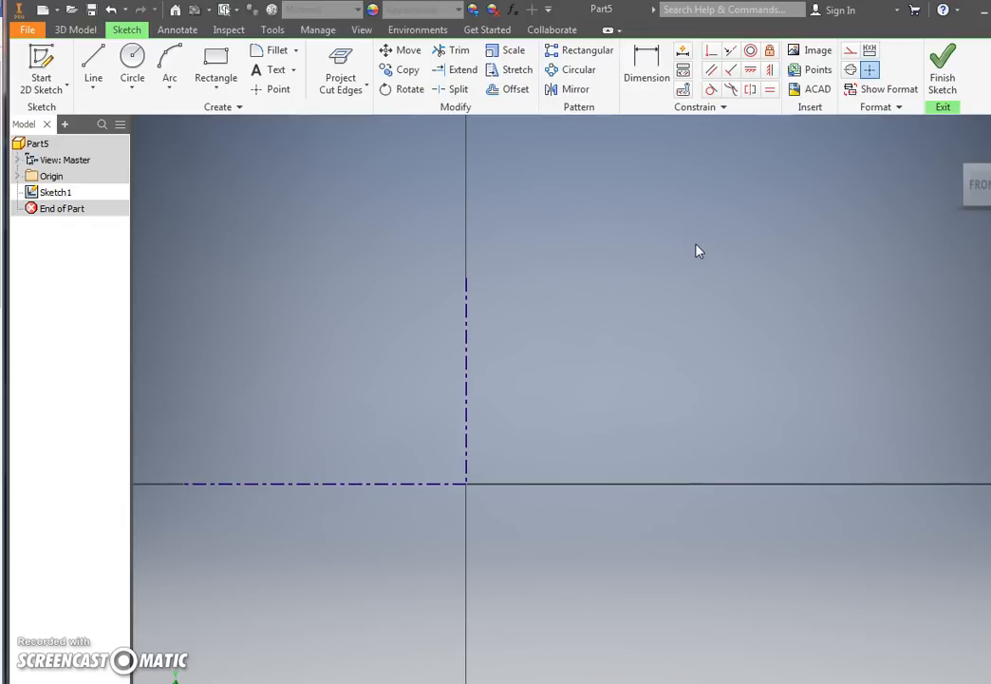
Step: From the horizontal centerline at X about -0.6 in, draw a vertical line up about 1 in and a 0.4 in horizontal line left
{"action": "left_click", "coordinate": [89, 57]}
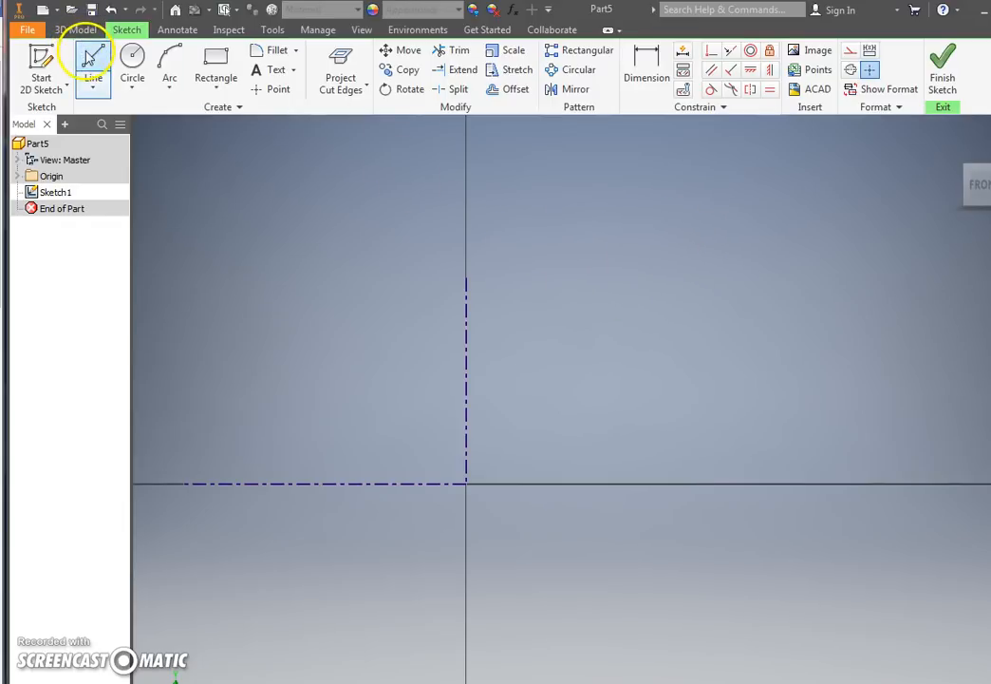
{"action": "left_click", "coordinate": [369, 484]}
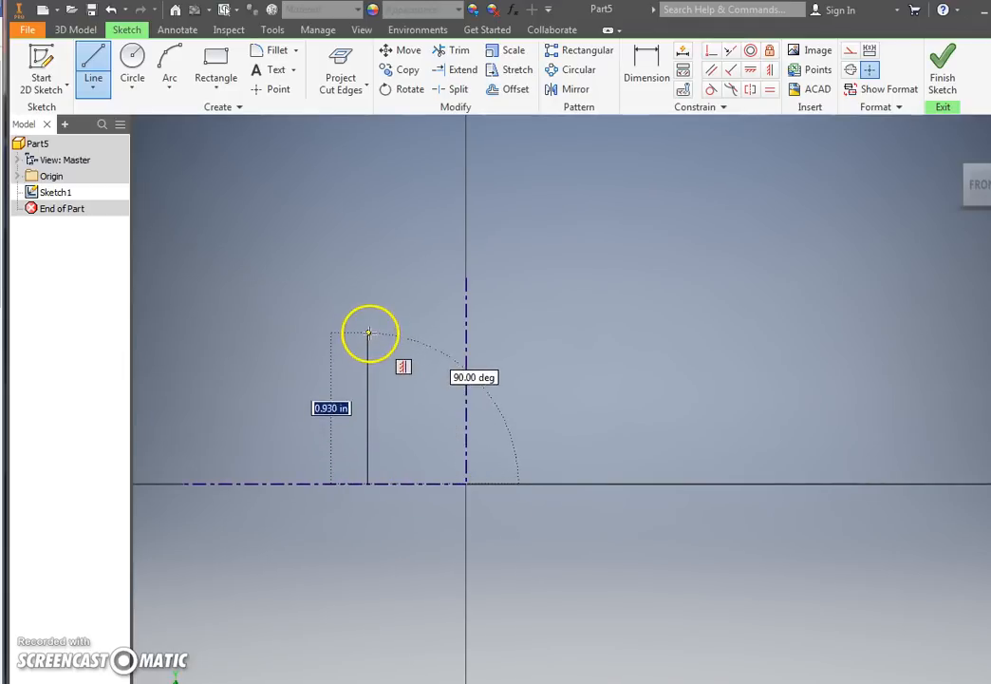
{"action": "left_click", "coordinate": [369, 315]}
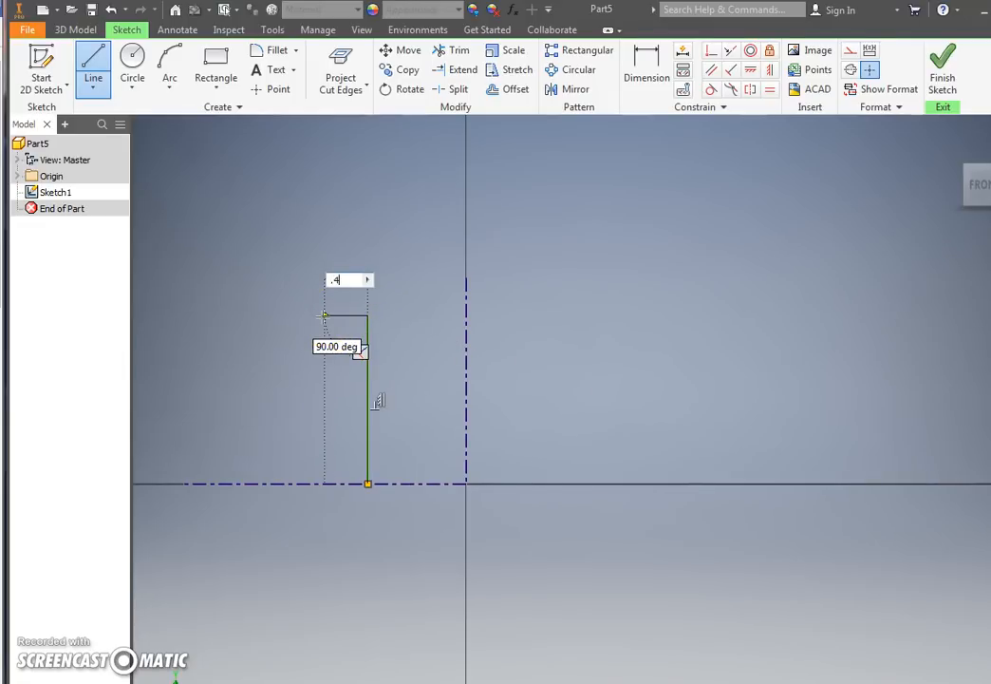
{"action": "key", "text": "Return"}
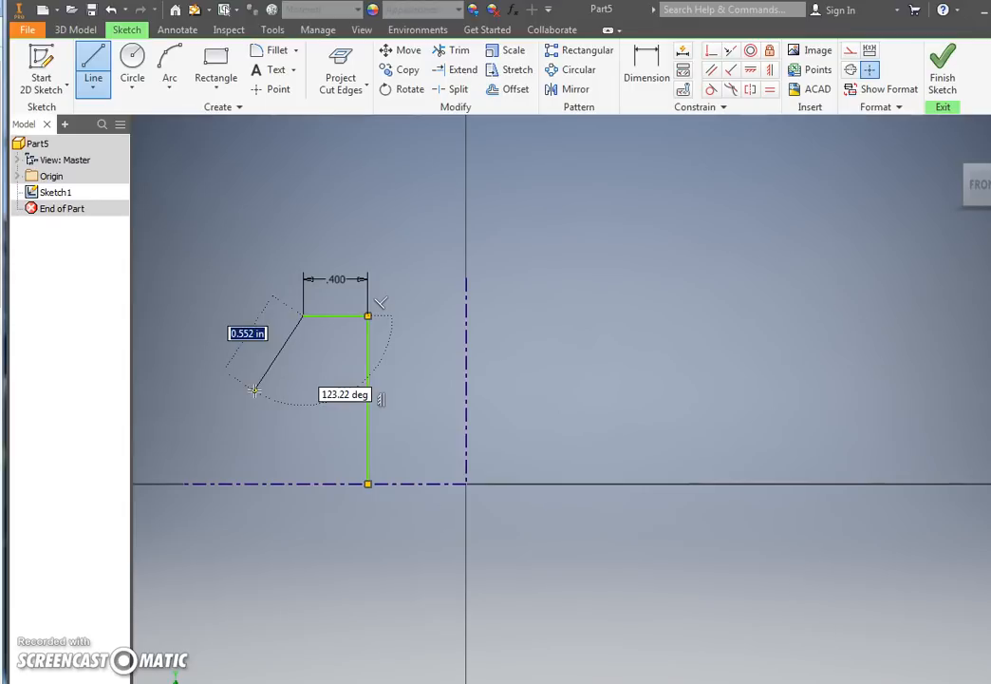
Step: Continue the profile with a line about 0.55 in long sloping down to the left and a horizontal line about 0.94 in long
{"action": "left_click", "coordinate": [255, 389]}
{"action": "middle_click_drag", "start_coordinate": [254, 389], "coordinate": [452, 441]}
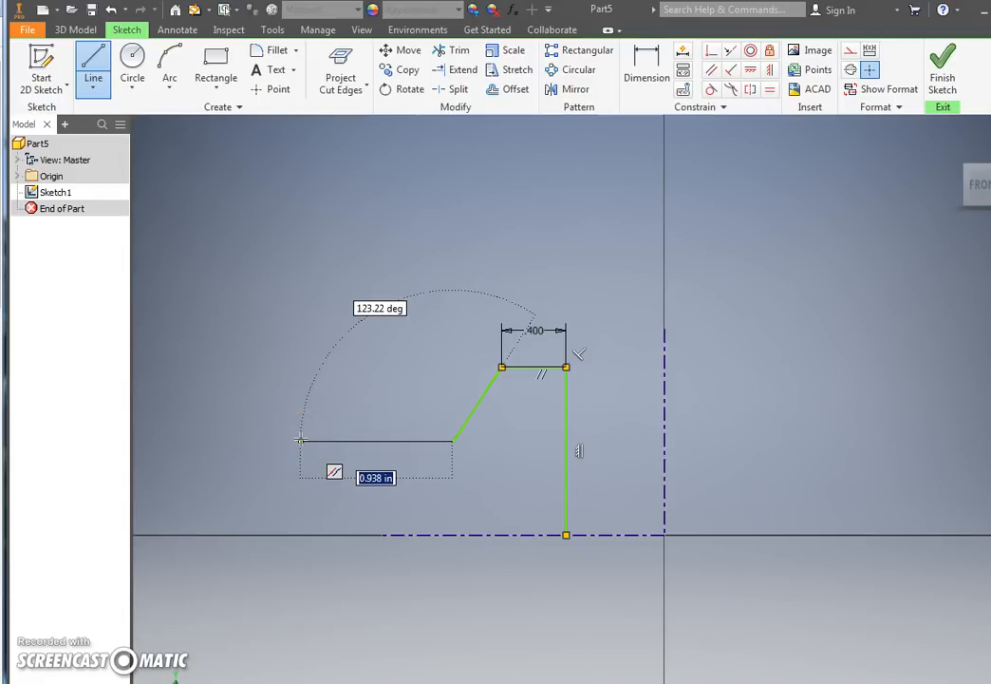
{"action": "left_click", "coordinate": [300, 440]}
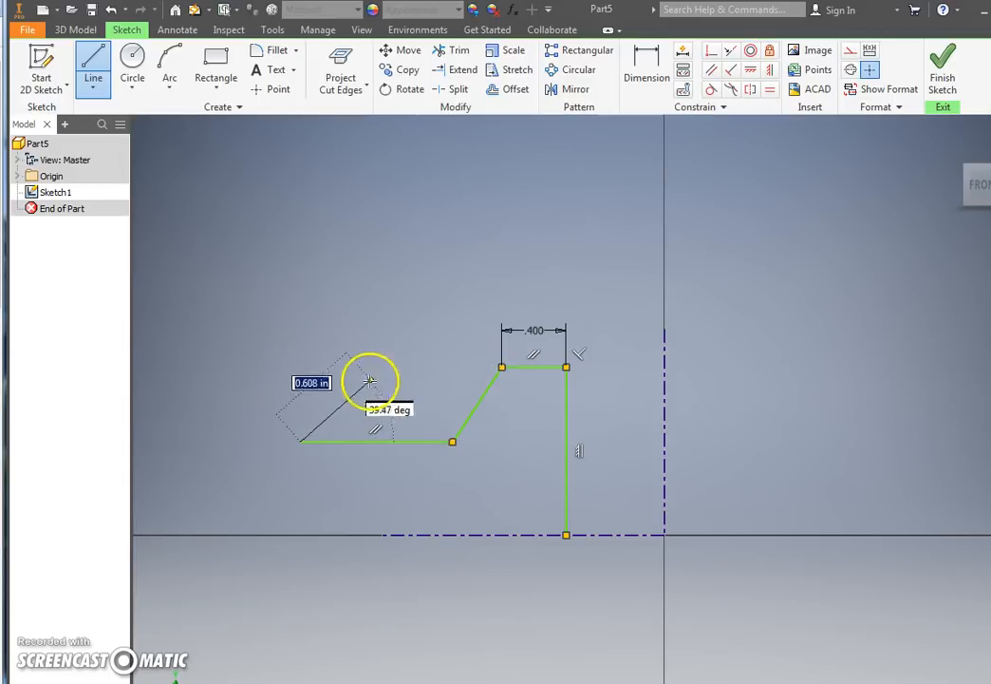
Step: Finish the half profile with a vertical line upward, a 0.25 in horizontal line left, and a vertical line down to the horizontal axis
{"action": "left_click", "coordinate": [300, 288]}
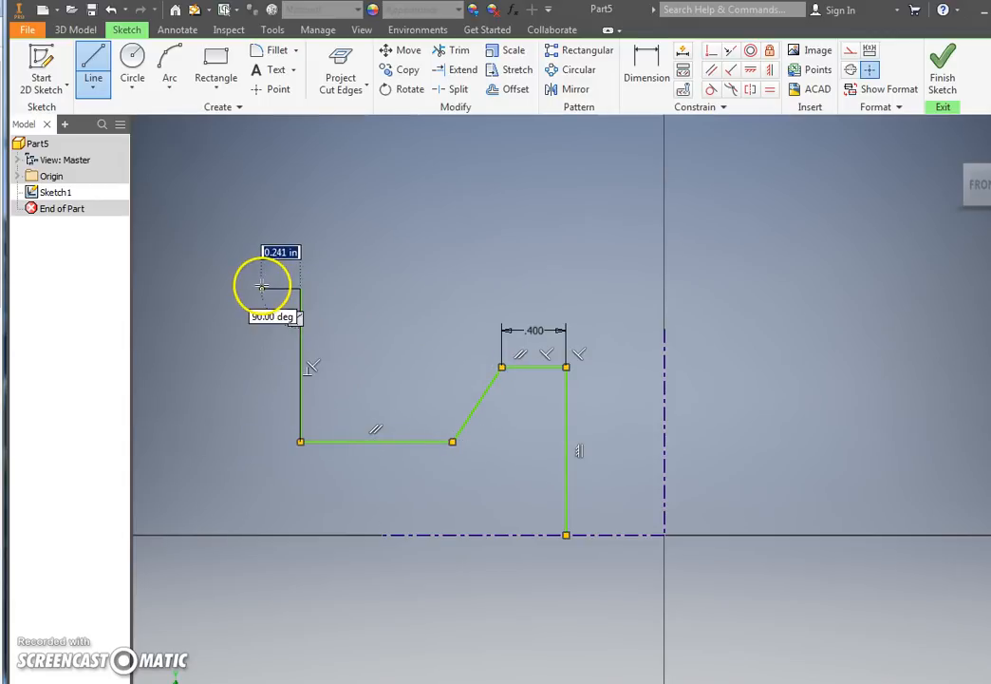
{"action": "type", "text": ".25"}
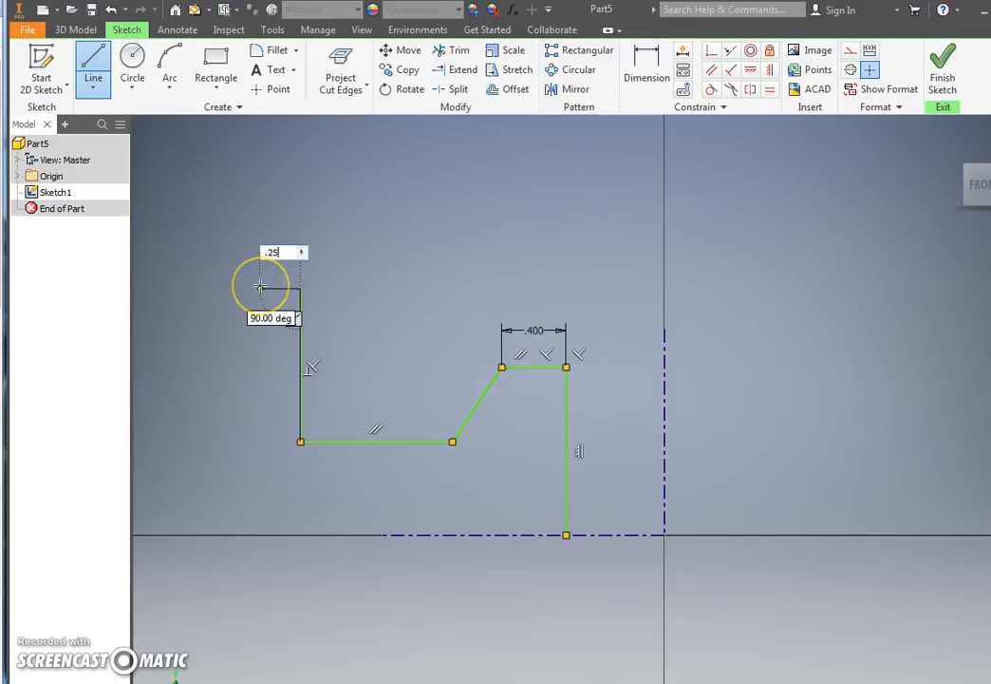
{"action": "key", "text": "Return"}
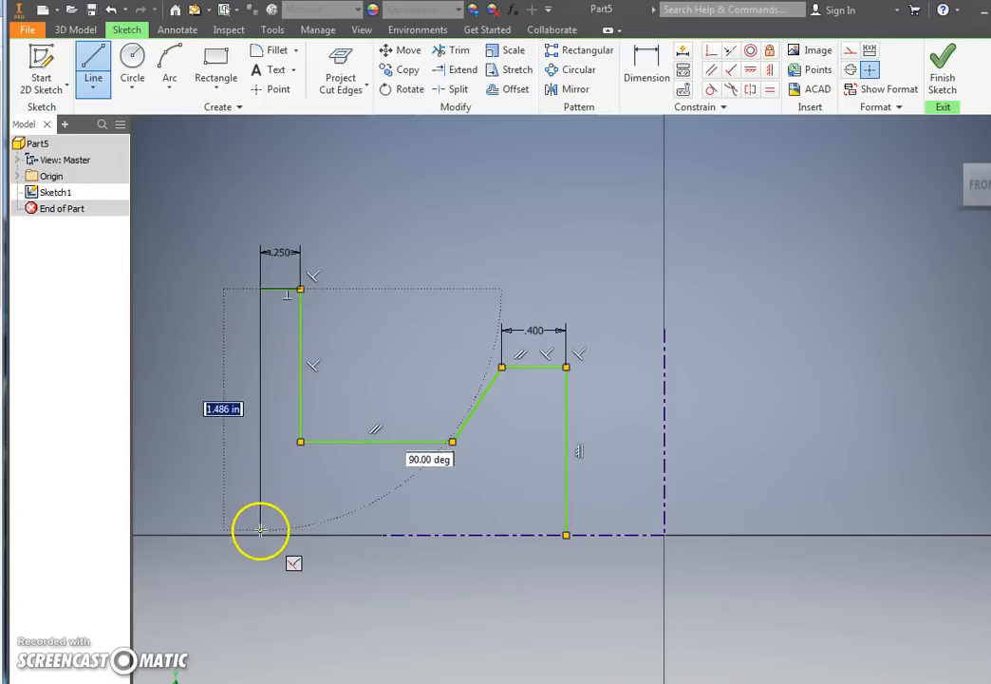
{"action": "left_click", "coordinate": [260, 534]}
{"action": "key", "text": "Escape"}
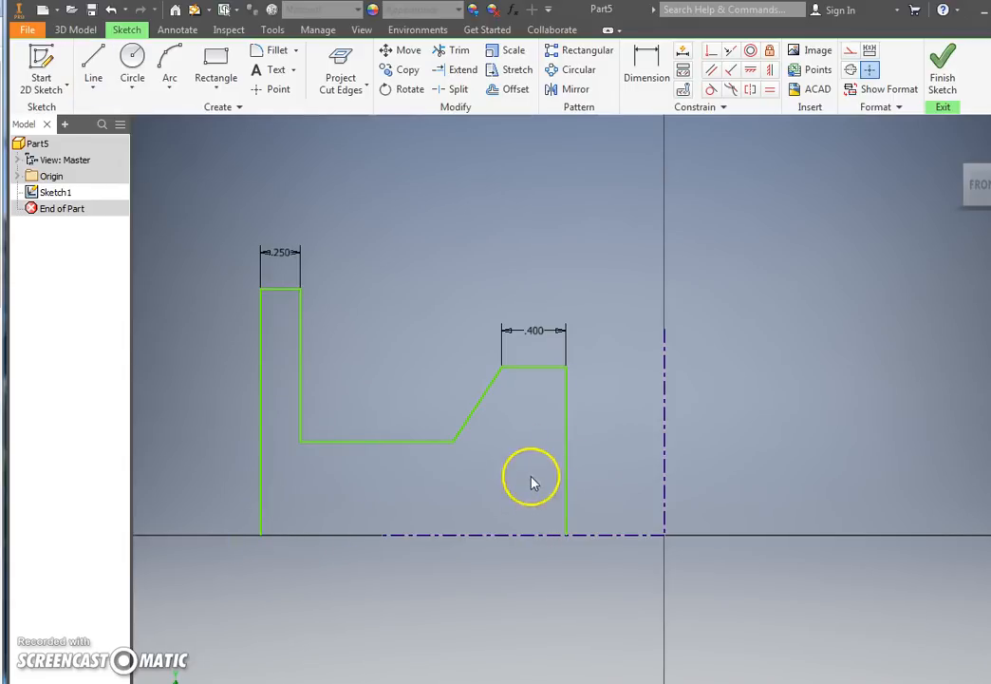
Step: Extend the horizontal centerline left along the axis to just past the profile's outer vertical line
{"action": "left_click", "coordinate": [395, 535]}
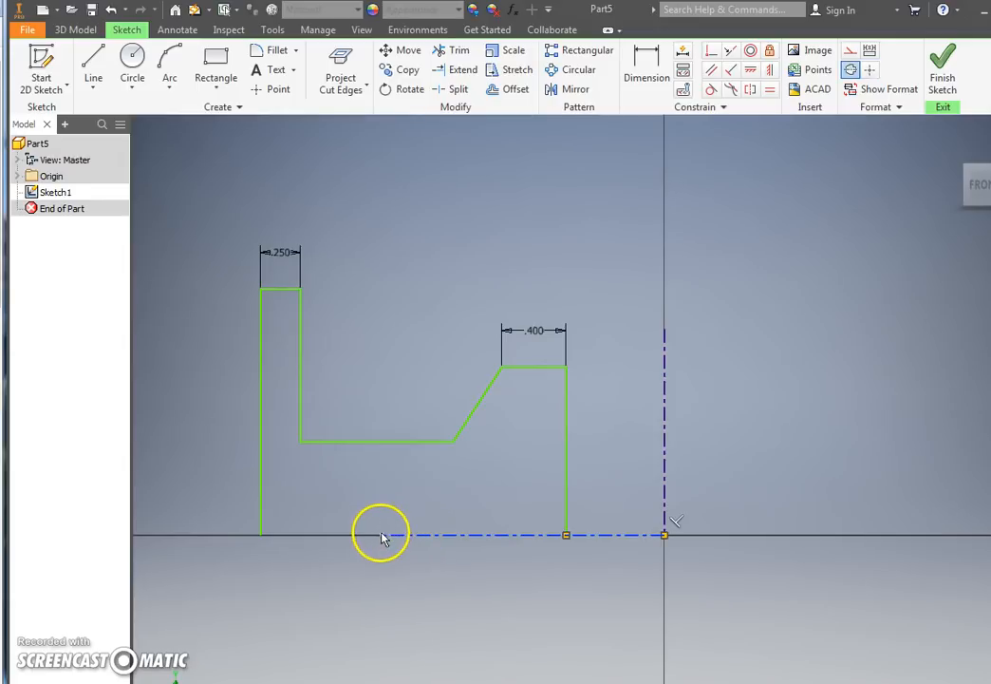
{"action": "key", "text": "Escape"}
{"action": "left_click_drag", "start_coordinate": [244, 534], "coordinate": [244, 535]}
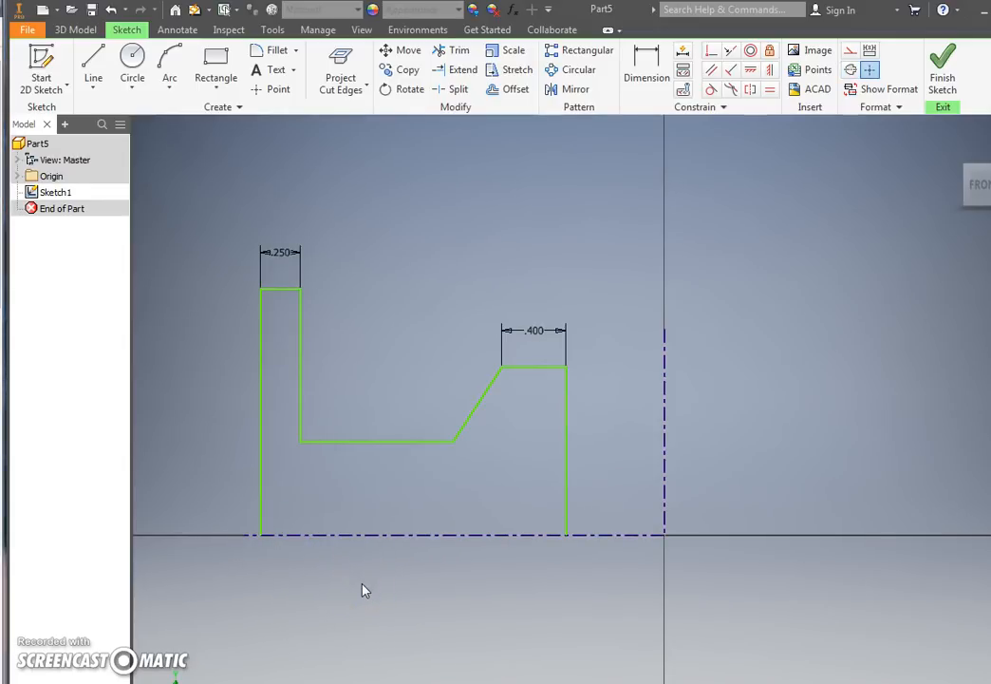
{"action": "left_click", "coordinate": [470, 516]}
{"action": "left_click", "coordinate": [504, 457]}
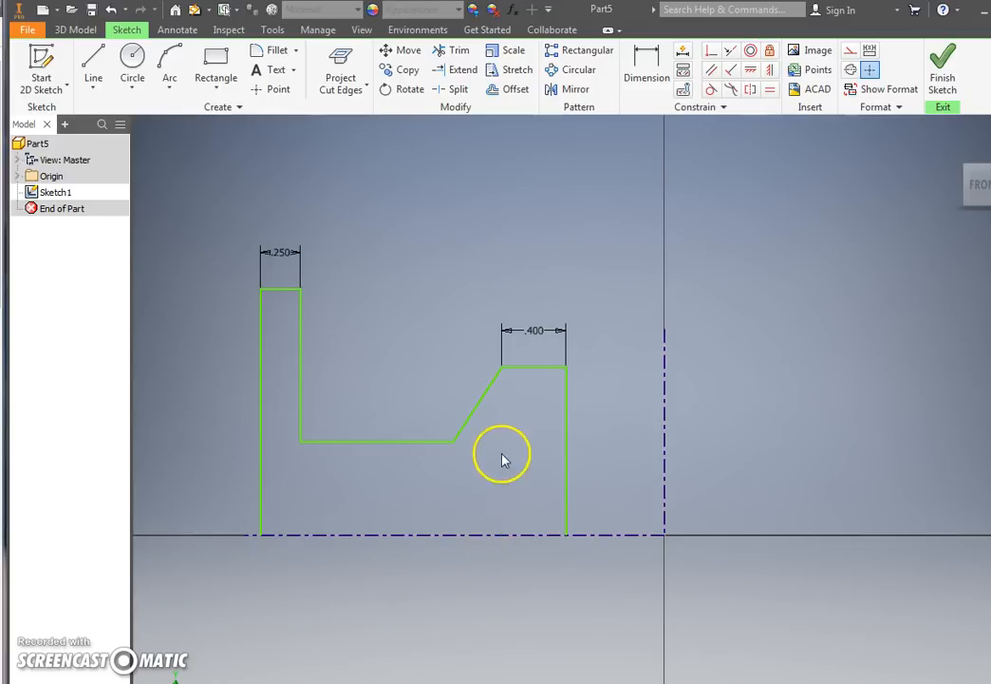
Step: Delete the outermost left vertical line of the half profile
{"action": "left_click", "coordinate": [270, 358]}
{"action": "left_click", "coordinate": [262, 376]}
{"action": "key", "text": "Delete"}
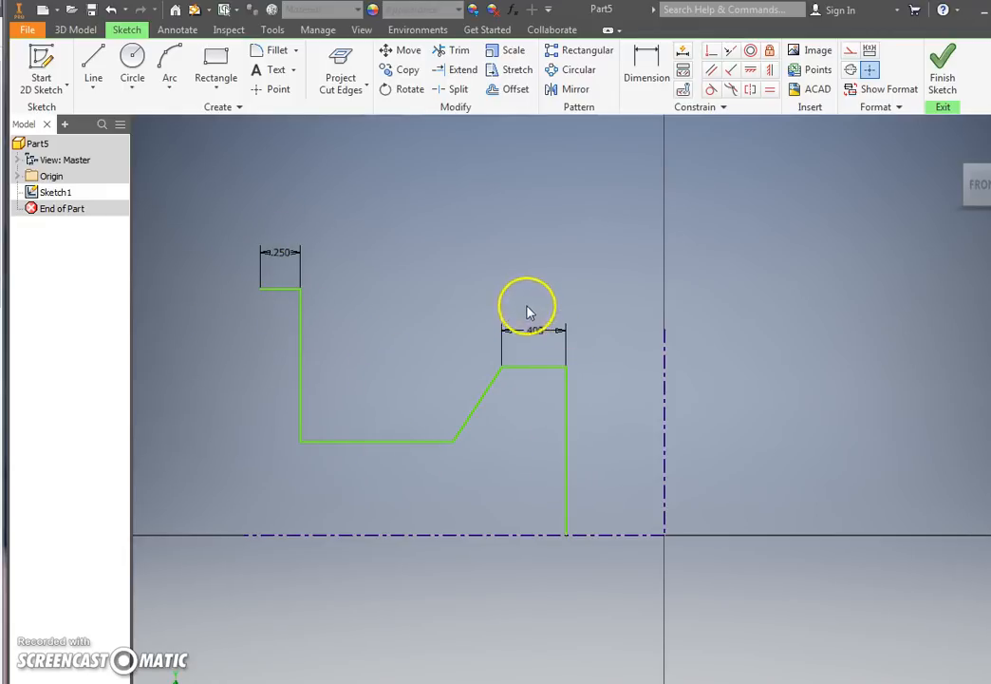
Step: Mirror all the half-profile lines about the horizontal centerline
{"action": "left_click", "coordinate": [571, 91]}
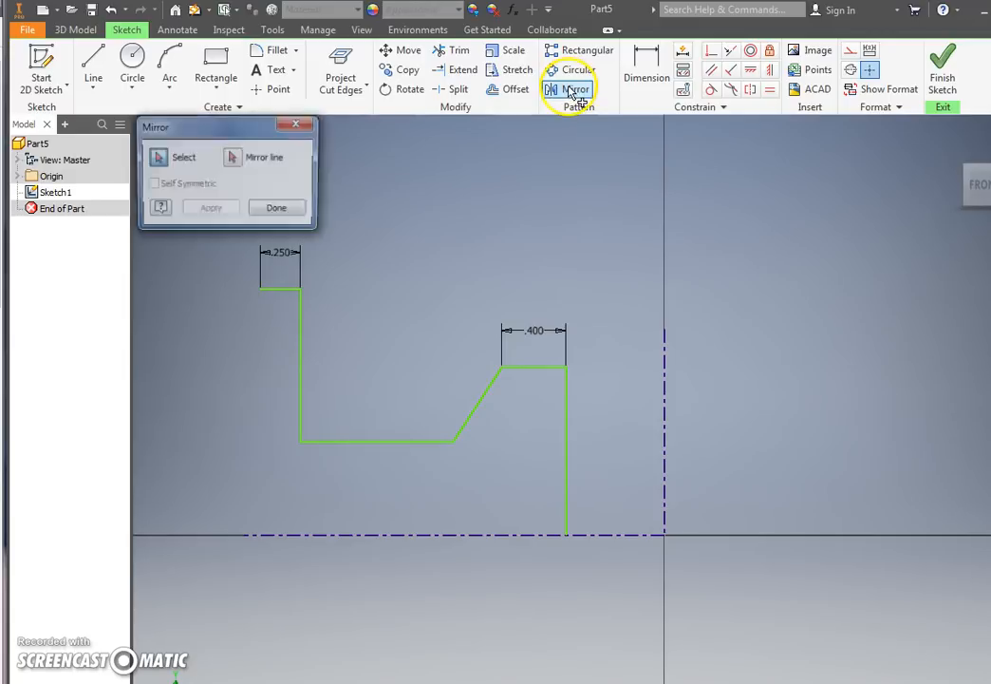
{"action": "left_click_drag", "start_coordinate": [608, 485], "coordinate": [221, 240]}
{"action": "left_click", "coordinate": [234, 159]}
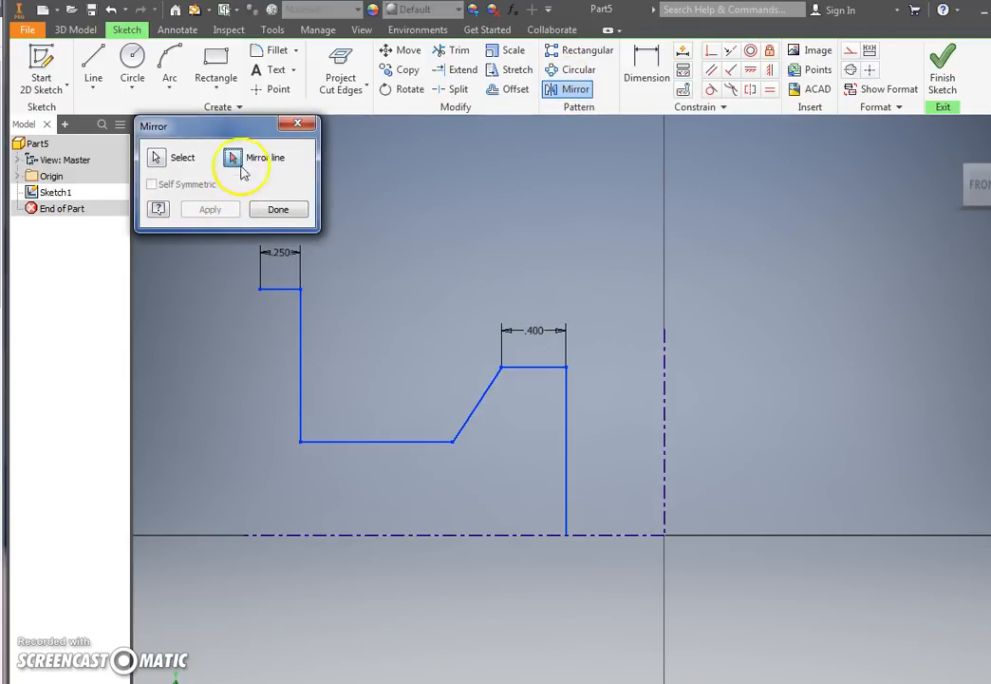
{"action": "left_click", "coordinate": [479, 538]}
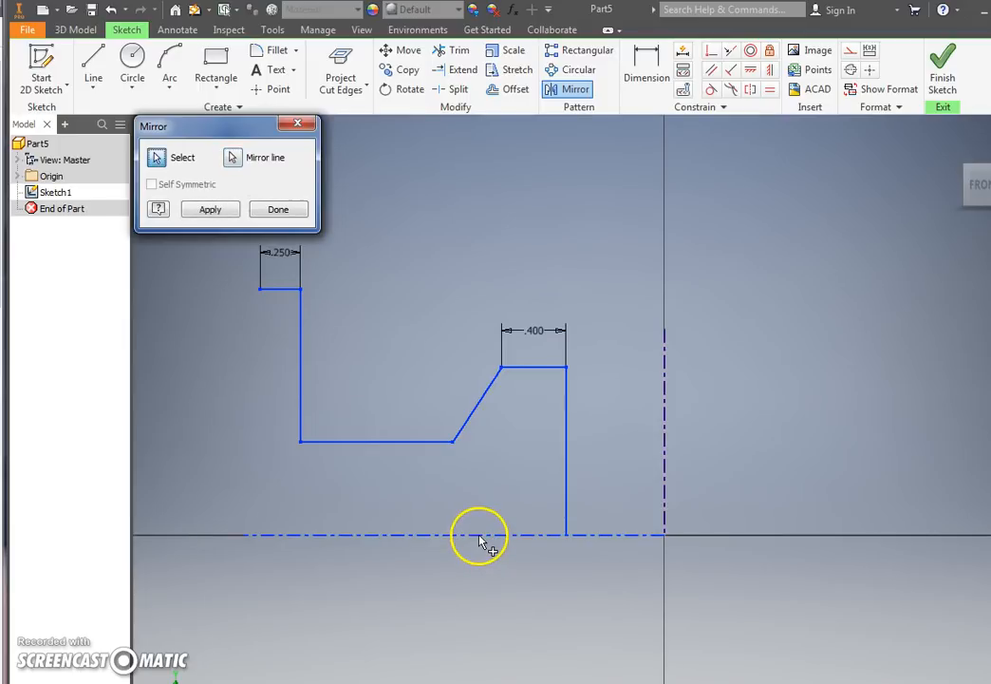
{"action": "left_click", "coordinate": [212, 210]}
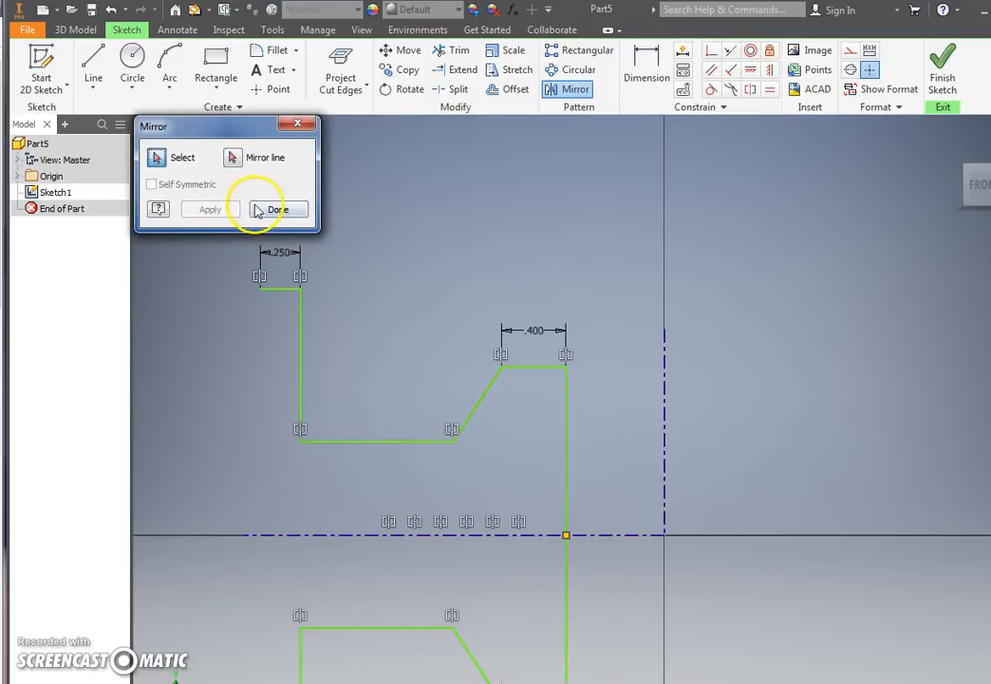
{"action": "left_click", "coordinate": [257, 210]}
Step: Reshape the mirrored profile by moving its middle horizontal web lines closer to the horizontal centerline
{"action": "middle_click_drag", "start_coordinate": [420, 326], "coordinate": [449, 309]}
{"action": "scroll", "coordinate": [442, 327], "scroll_direction": "up", "scroll_amount": 2}
{"action": "scroll", "coordinate": [438, 354], "scroll_direction": "down", "scroll_amount": 3}
{"action": "mouse_move", "coordinate": [437, 357]}
{"action": "left_mouse_down"}
{"action": "mouse_move", "coordinate": [443, 432]}
{"action": "mouse_move", "coordinate": [437, 409]}
{"action": "mouse_move", "coordinate": [442, 416]}
{"action": "left_mouse_up"}
{"action": "mouse_move", "coordinate": [612, 444]}
{"action": "left_mouse_down"}
{"action": "mouse_move", "coordinate": [648, 443]}
{"action": "mouse_move", "coordinate": [599, 438]}
{"action": "left_mouse_up"}
{"action": "scroll", "coordinate": [555, 408], "scroll_direction": "up", "scroll_amount": 2}
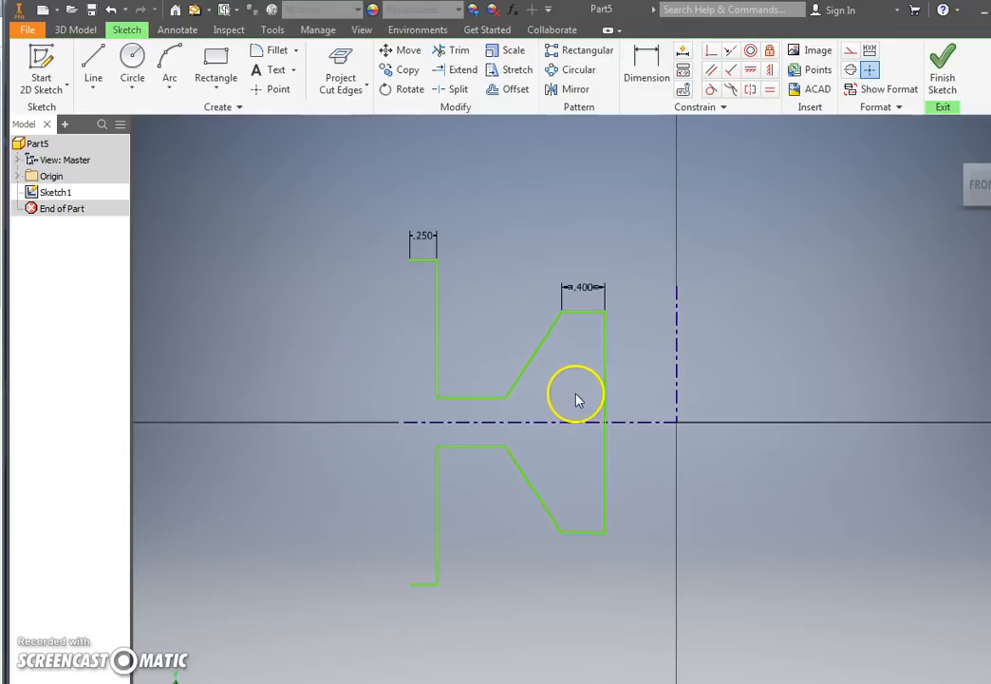
Step: Close the profile with a vertical line about 3.04 in long joining the open left ends of the two 0.25 in lines
{"action": "left_click", "coordinate": [93, 71]}
{"action": "left_click", "coordinate": [411, 259]}
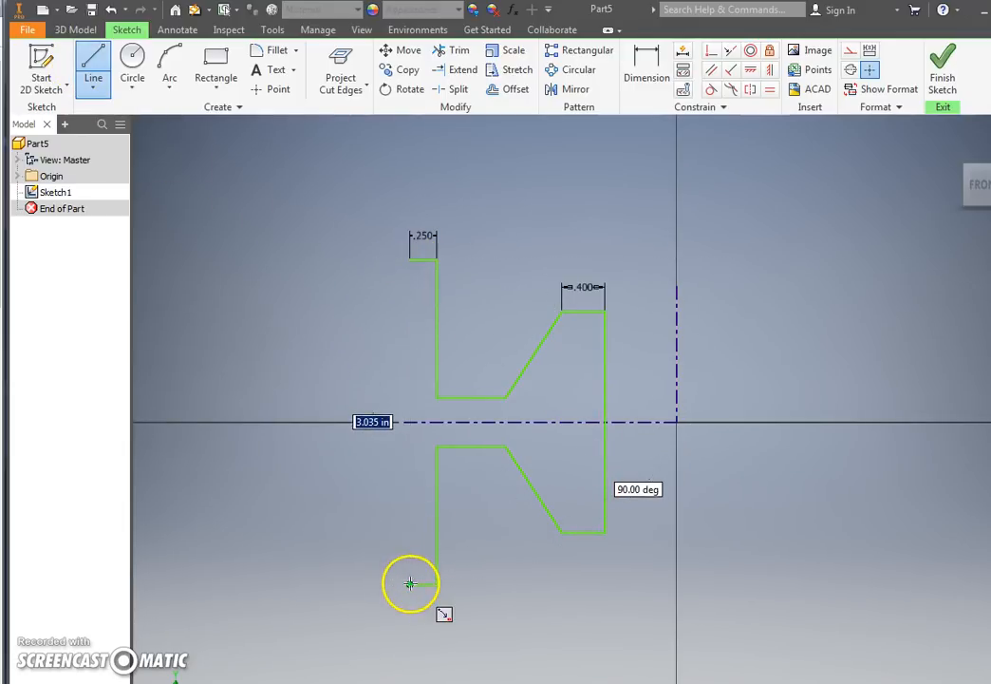
{"action": "left_click", "coordinate": [410, 583]}
{"action": "key", "text": "Escape"}
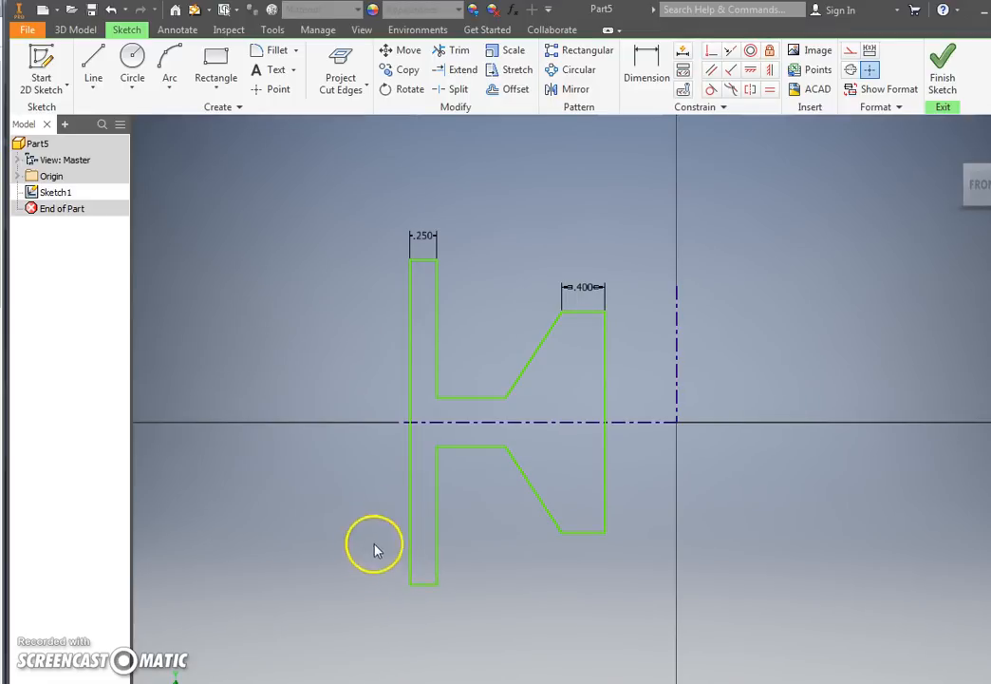
{"action": "middle_click_drag", "start_coordinate": [561, 443], "coordinate": [506, 450]}
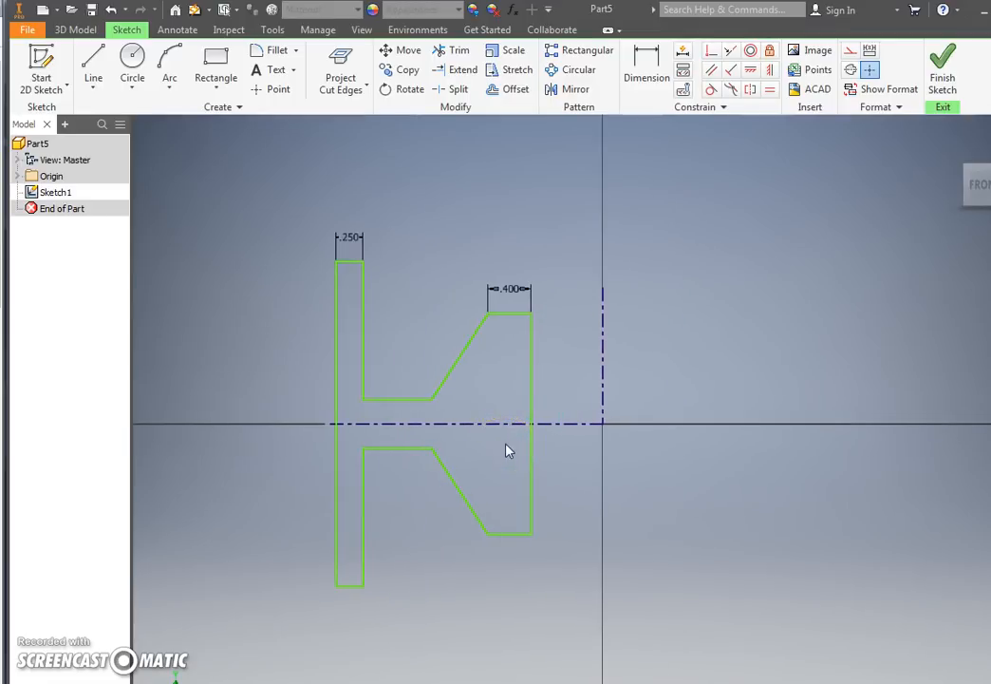
Step: Dimension the angle between the upper sloped hub line and the hub's inner vertical line at 18 degrees
{"action": "left_click", "coordinate": [654, 59]}
{"action": "scroll", "coordinate": [509, 342], "scroll_direction": "up", "scroll_amount": 3}
{"action": "middle_click_drag", "start_coordinate": [437, 315], "coordinate": [426, 227]}
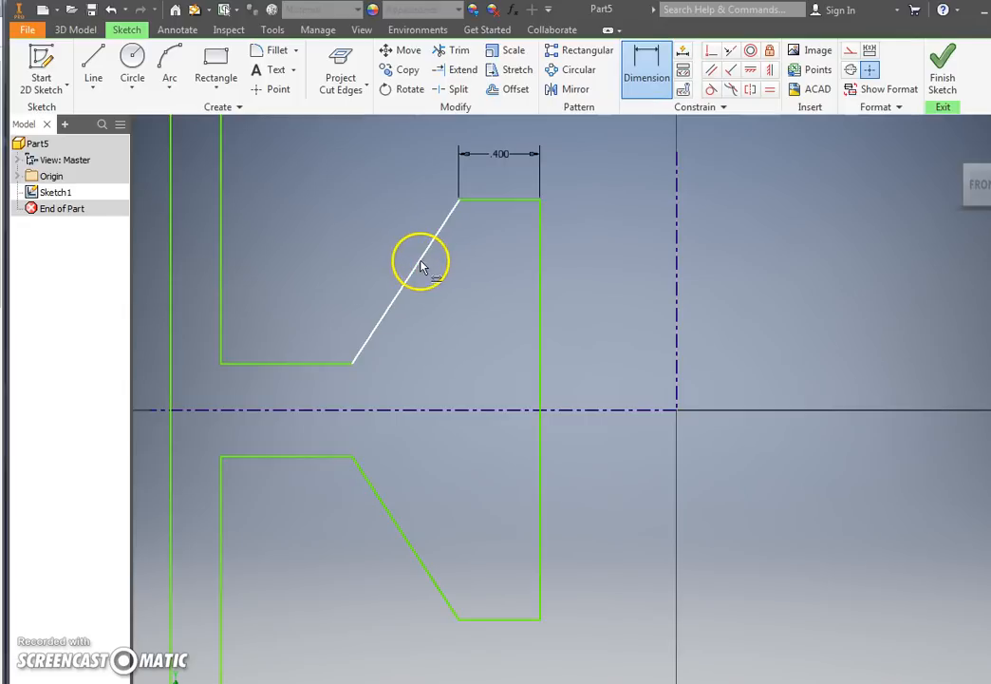
{"action": "left_click", "coordinate": [422, 262]}
{"action": "left_click", "coordinate": [534, 287]}
{"action": "left_click", "coordinate": [457, 295]}
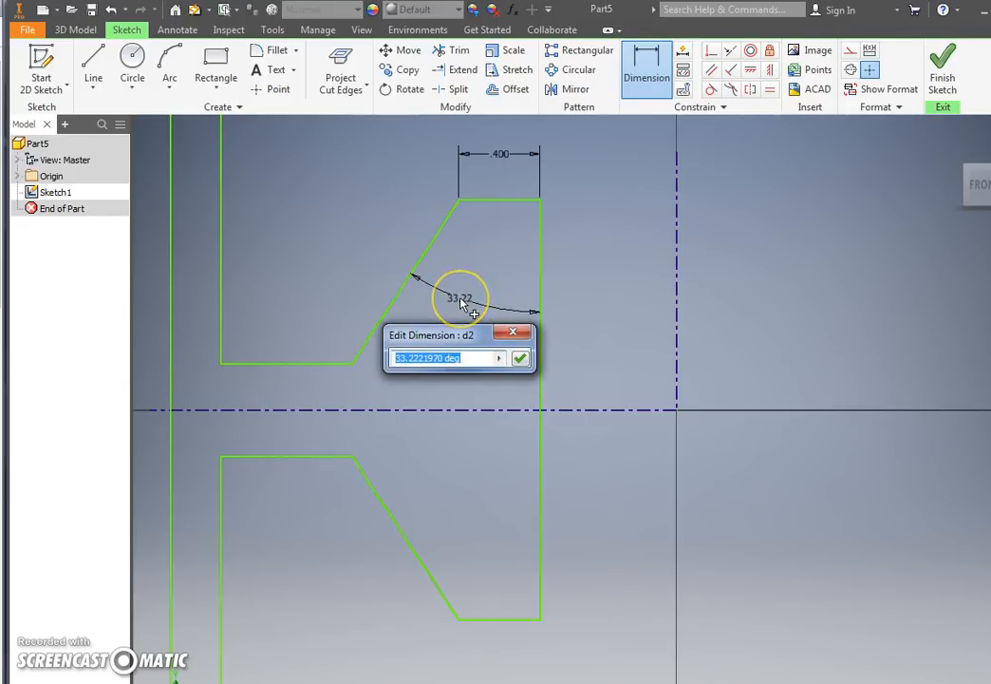
{"action": "type", "text": "40"}
{"action": "key", "text": "Return"}
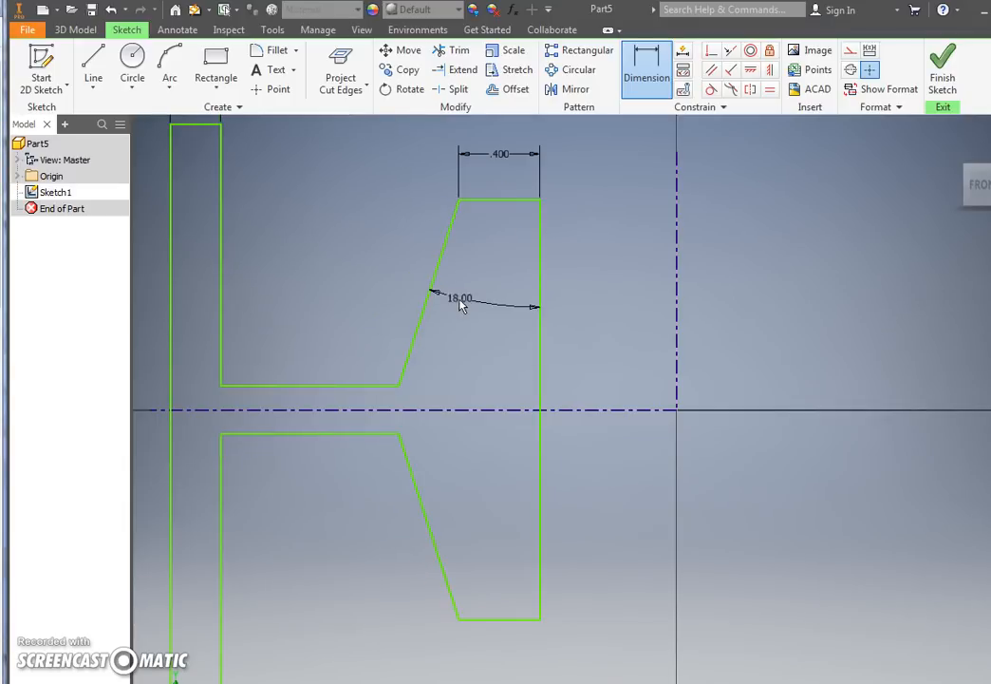
Step: Dimension the hub's inner vertical line about the vertical centerline as a 0.75 in diameter
{"action": "scroll", "coordinate": [497, 281], "scroll_direction": "down", "scroll_amount": 2}
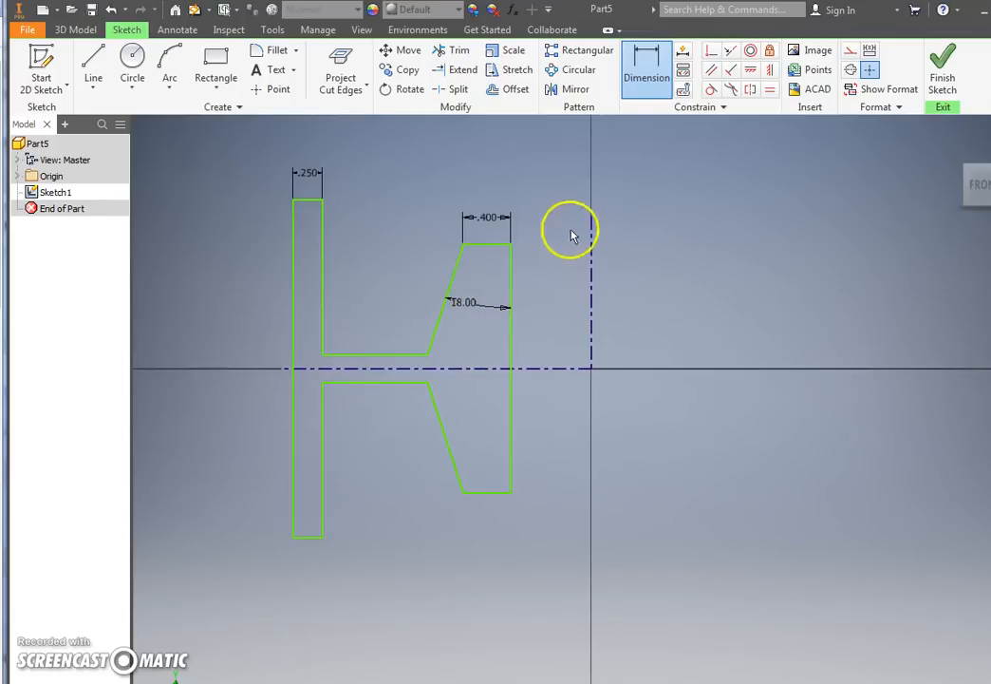
{"action": "left_click", "coordinate": [512, 278]}
{"action": "left_click", "coordinate": [591, 296]}
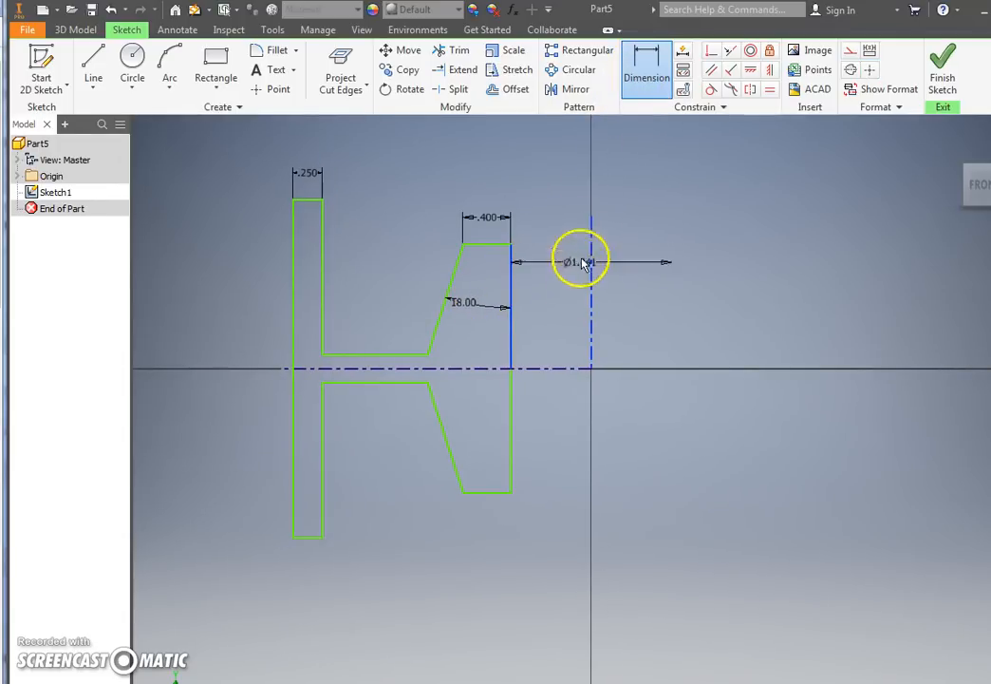
{"action": "left_click", "coordinate": [594, 193]}
{"action": "type", "text": ".7"}
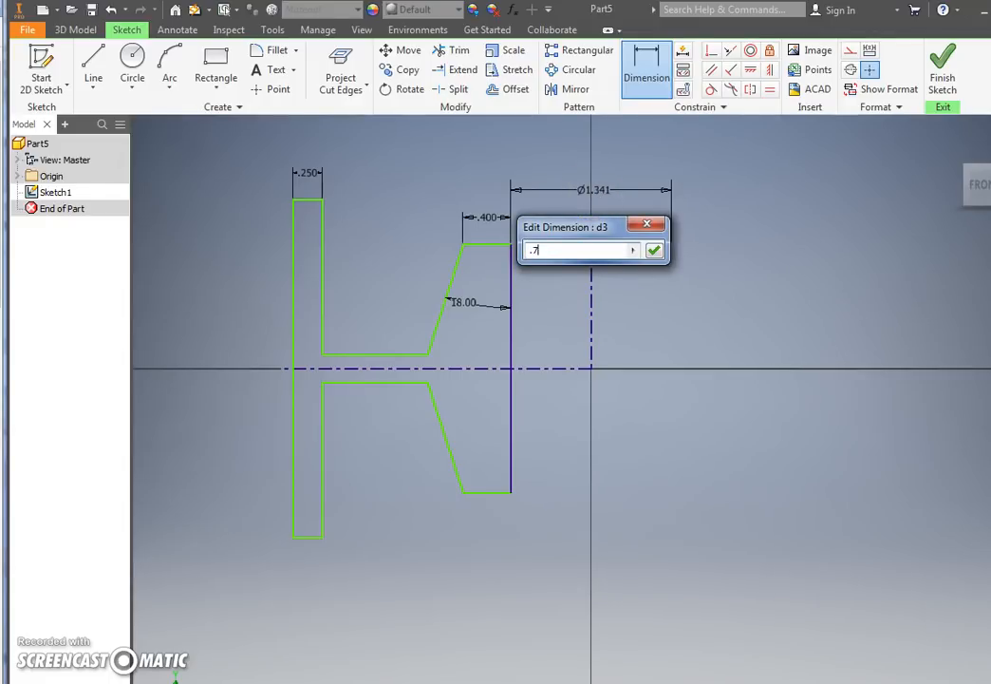
{"action": "type", "text": "5"}
{"action": "key", "text": "Return"}
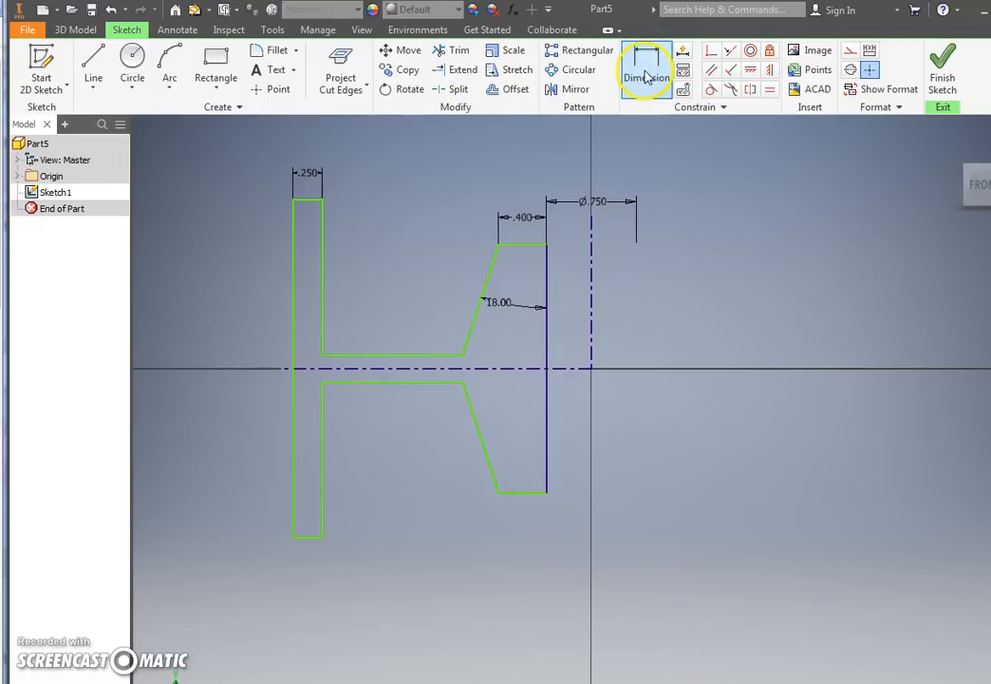
Step: Dimension the corner where the upper web line meets the sloped hub line as a 2 in diameter about the vertical centerline
{"action": "left_click", "coordinate": [463, 358]}
{"action": "left_click", "coordinate": [592, 350]}
{"action": "left_click", "coordinate": [589, 176]}
{"action": "type", "text": "2"}
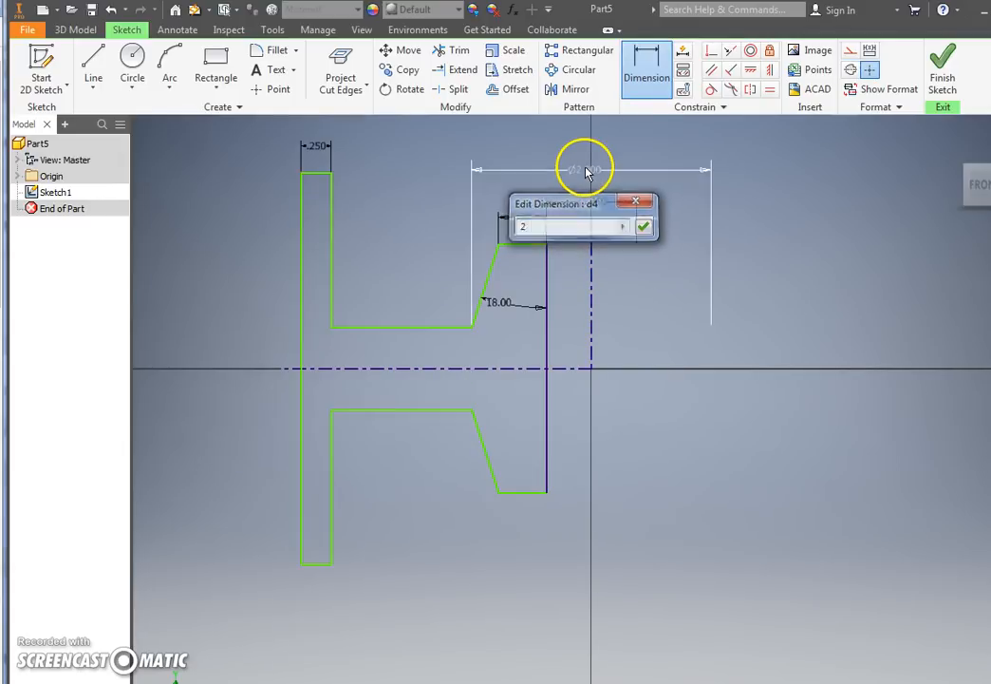
{"action": "key", "text": "Return"}
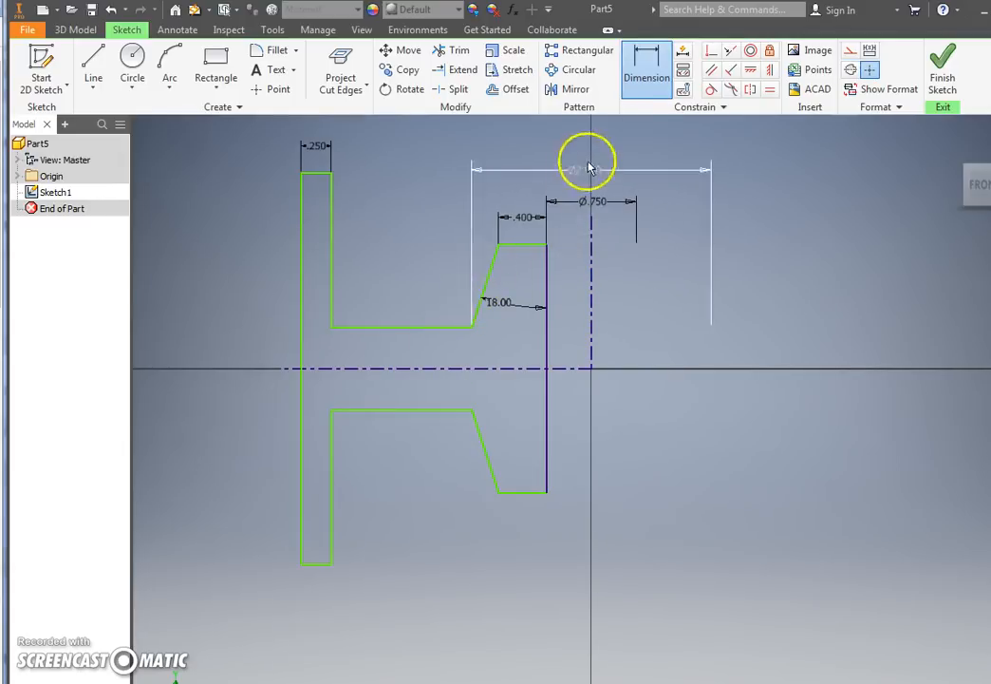
Step: Dimension the profile's outermost vertical line as a 5 in diameter about the vertical centerline
{"action": "left_click", "coordinate": [642, 76]}
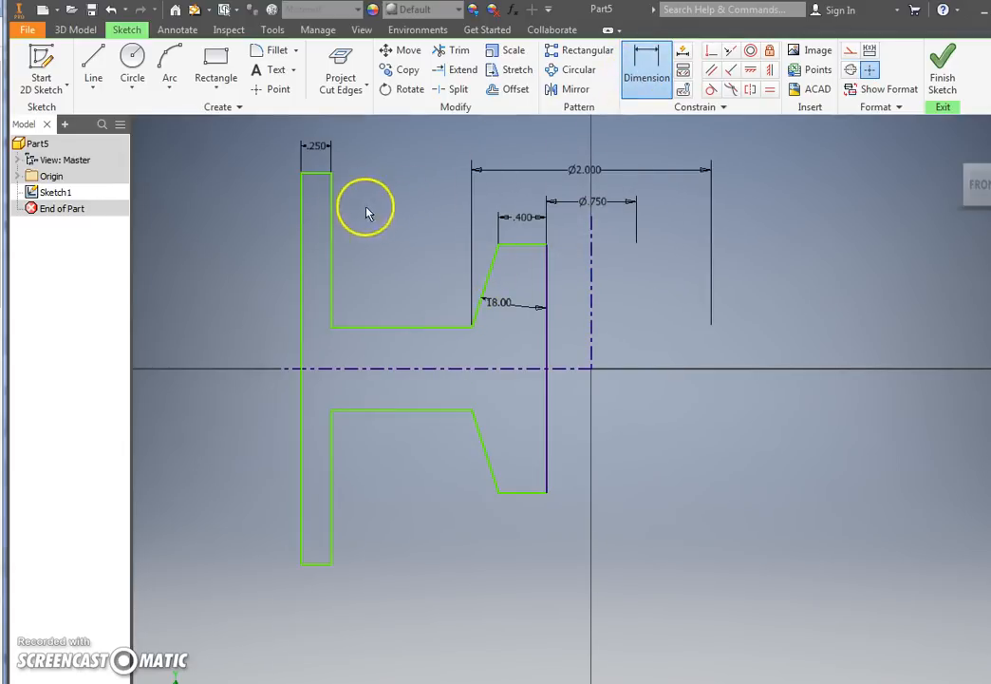
{"action": "left_click", "coordinate": [303, 219]}
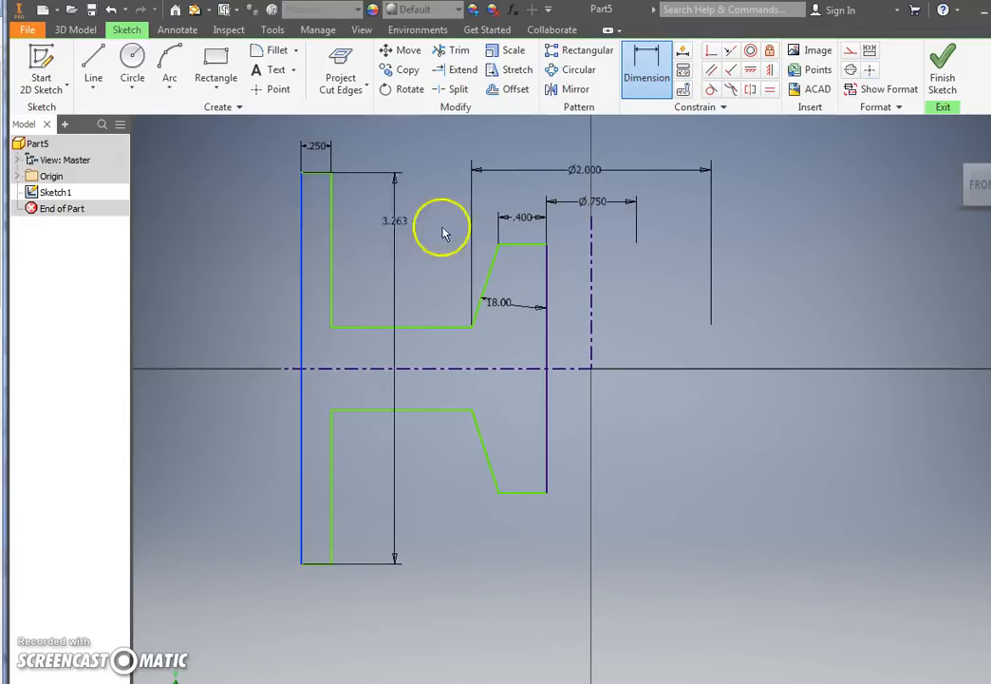
{"action": "left_click", "coordinate": [592, 249]}
{"action": "left_click", "coordinate": [597, 133]}
{"action": "type", "text": "5"}
{"action": "key", "text": "Return"}
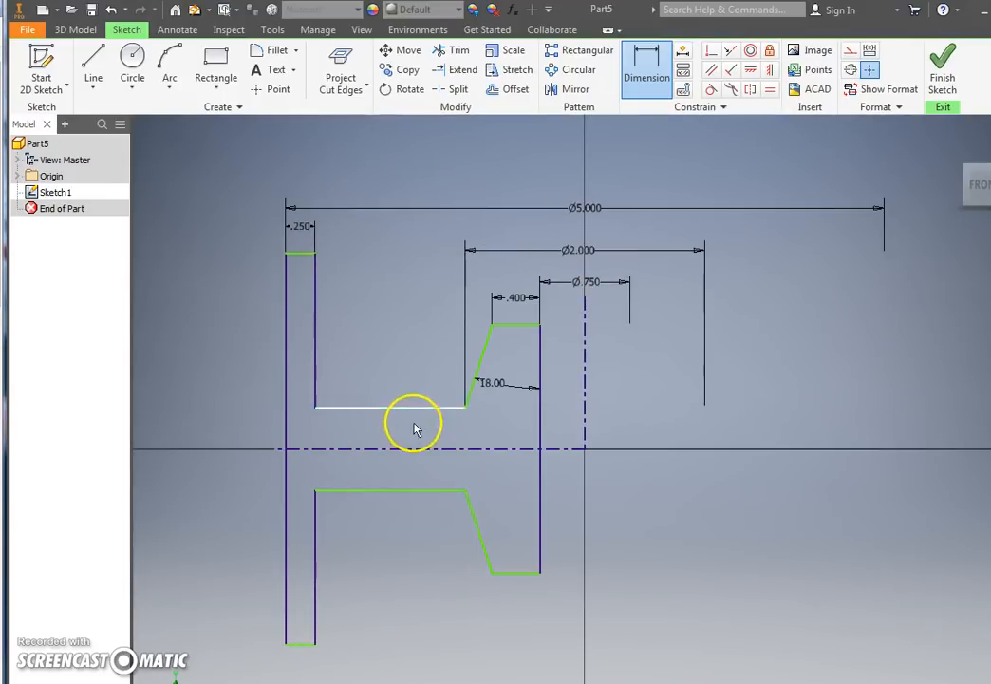
Step: Dimension the height of the profile's outermost vertical line at 2 in
{"action": "left_click", "coordinate": [289, 363]}
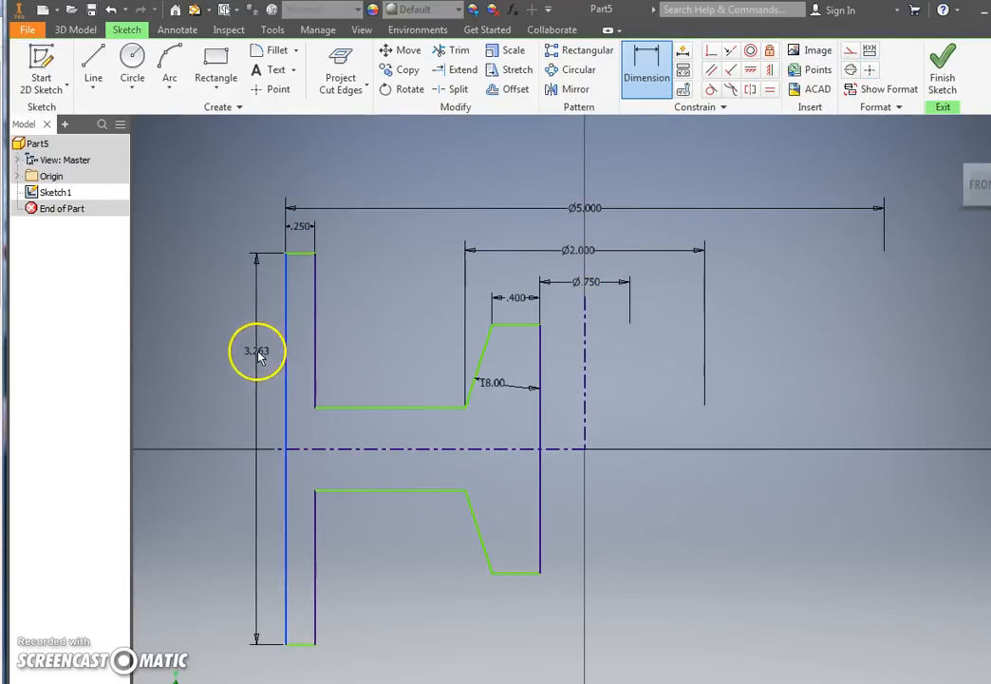
{"action": "left_click", "coordinate": [230, 359]}
{"action": "type", "text": "2"}
{"action": "key", "text": "Return"}
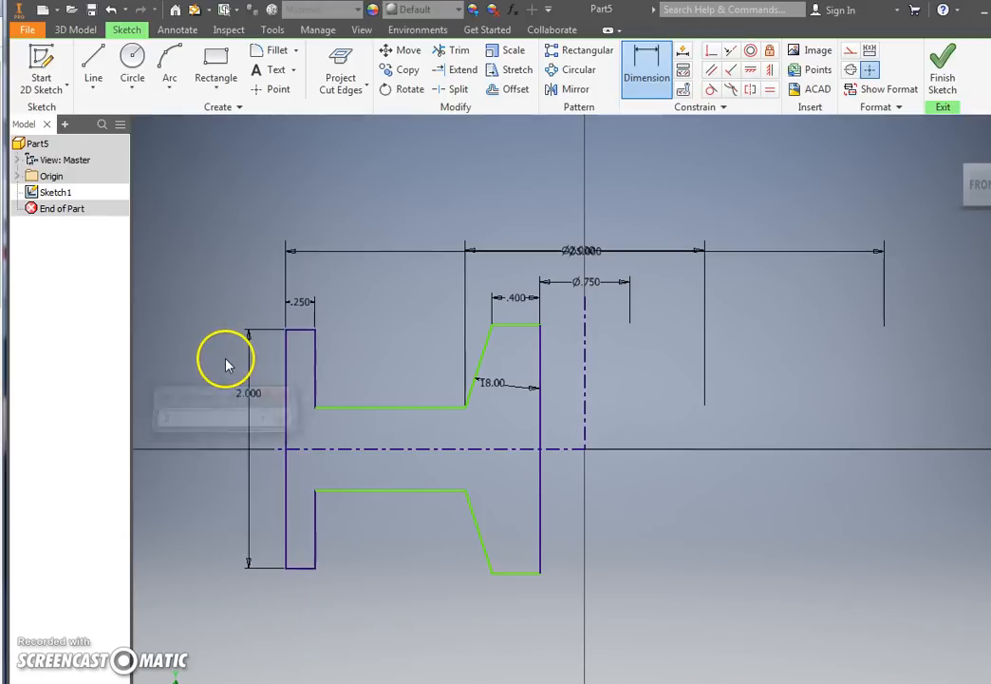
Step: Dimension the distance between the two horizontal web lines at 0.250 in
{"action": "left_click", "coordinate": [403, 409]}
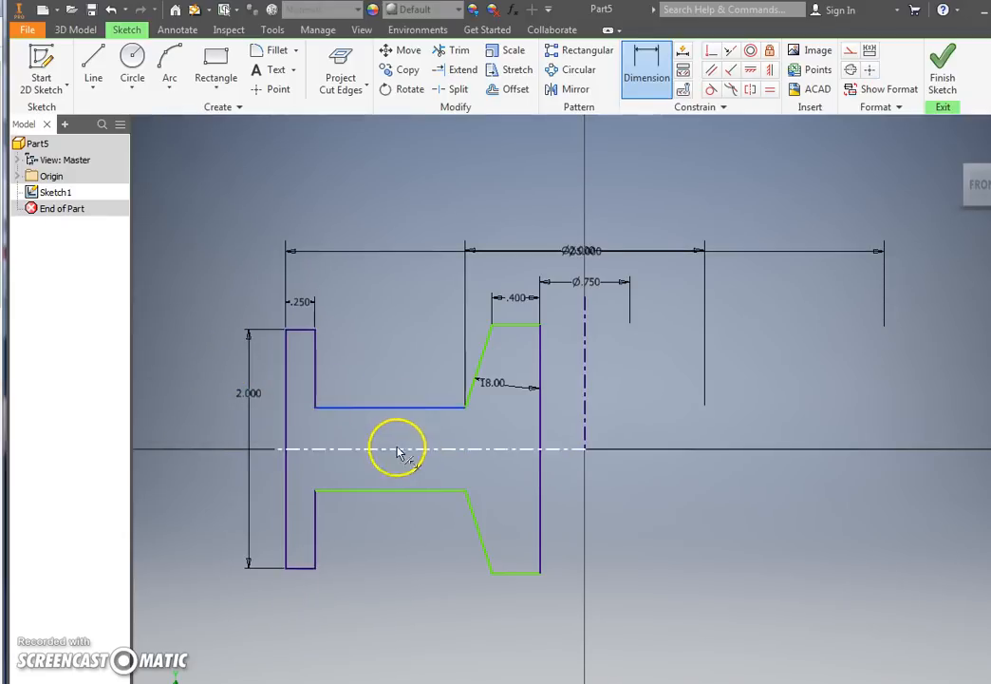
{"action": "left_click", "coordinate": [390, 491]}
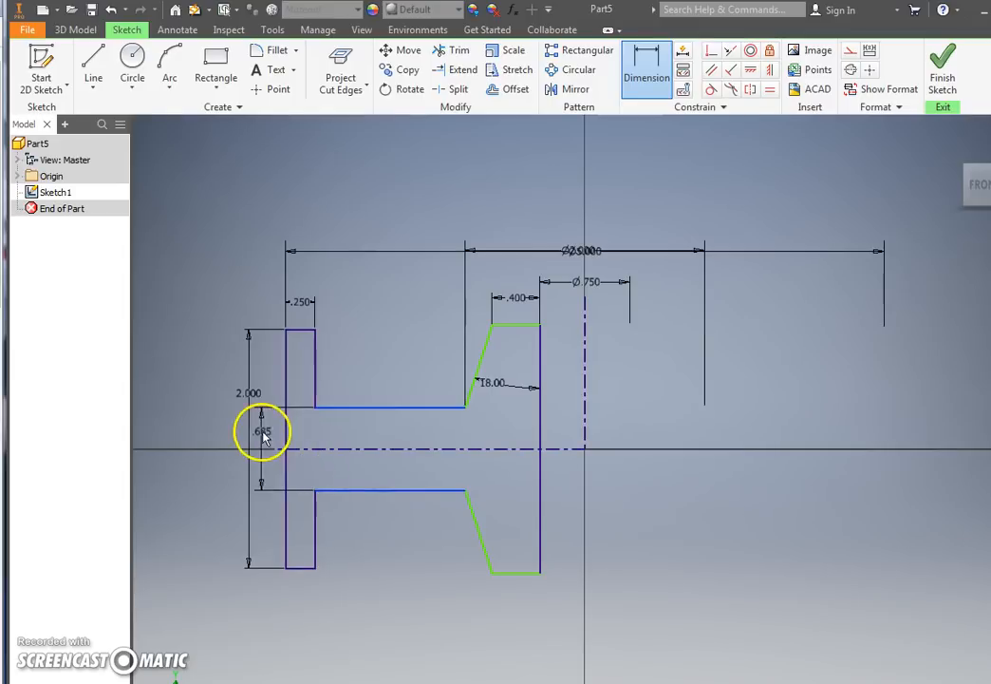
{"action": "left_click", "coordinate": [268, 423]}
{"action": "type", "text": ".2"}
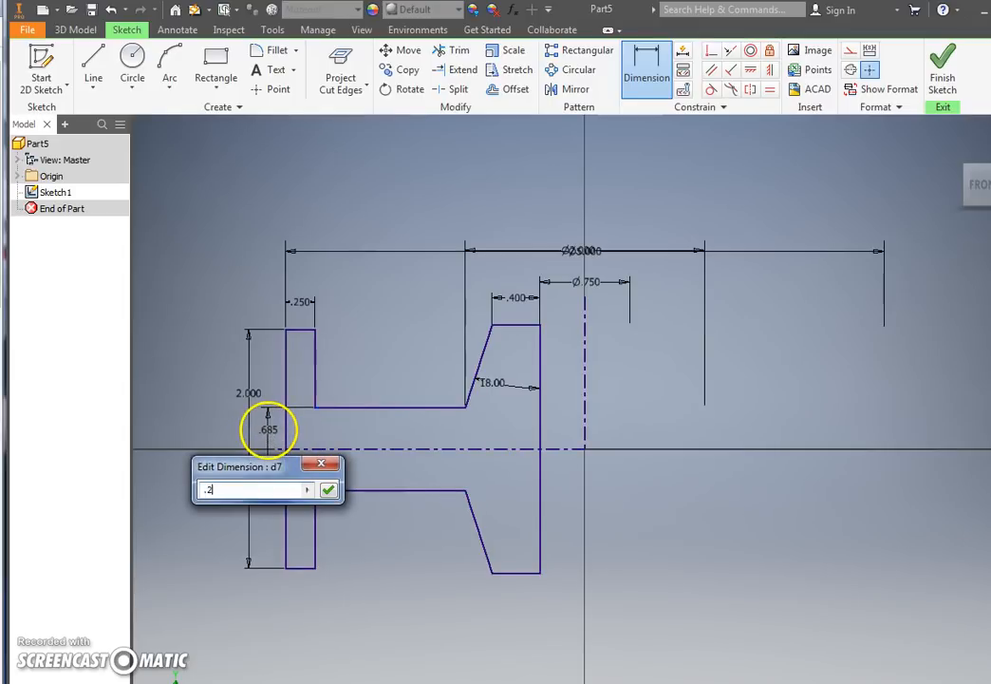
{"action": "type", "text": "50"}
{"action": "key", "text": "Return"}
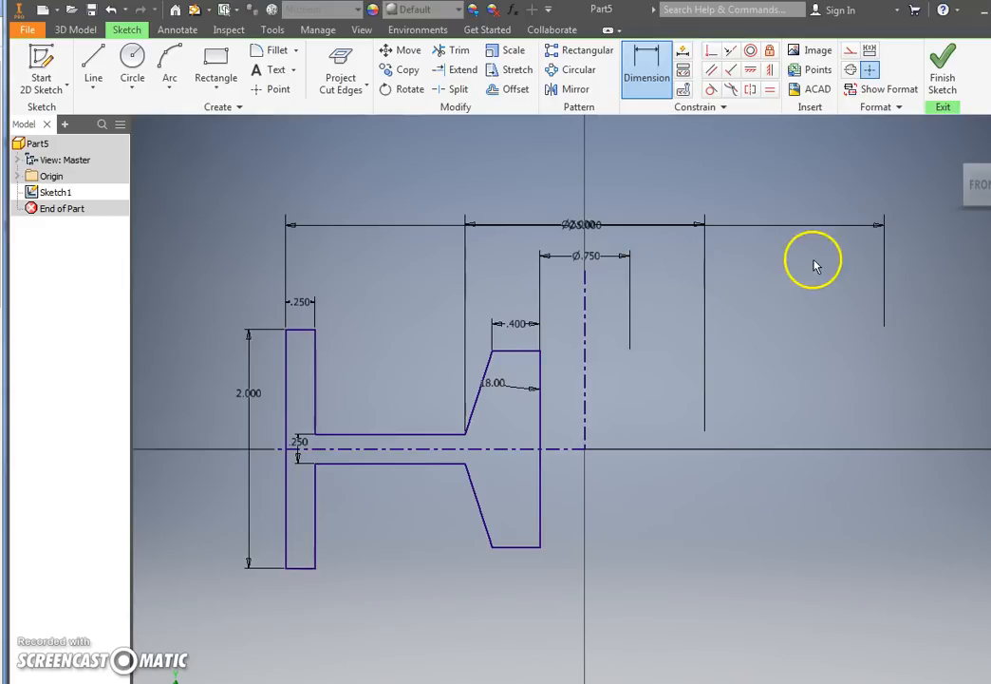
{"action": "left_click", "coordinate": [823, 209]}
{"action": "left_click", "coordinate": [884, 265]}
{"action": "left_click", "coordinate": [590, 223]}
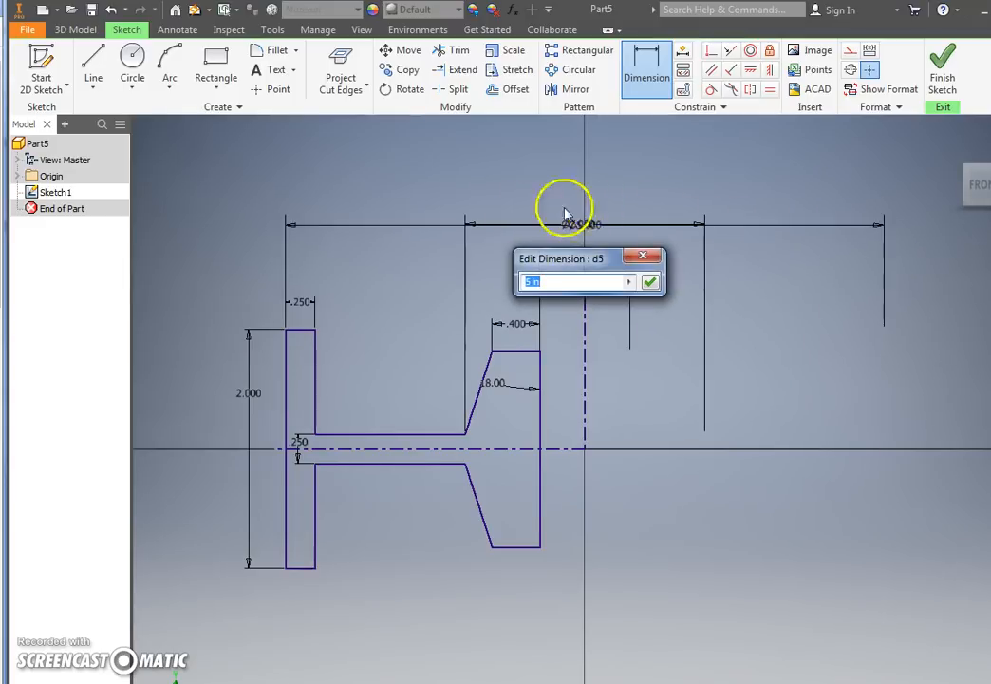
{"action": "left_click", "coordinate": [643, 257]}
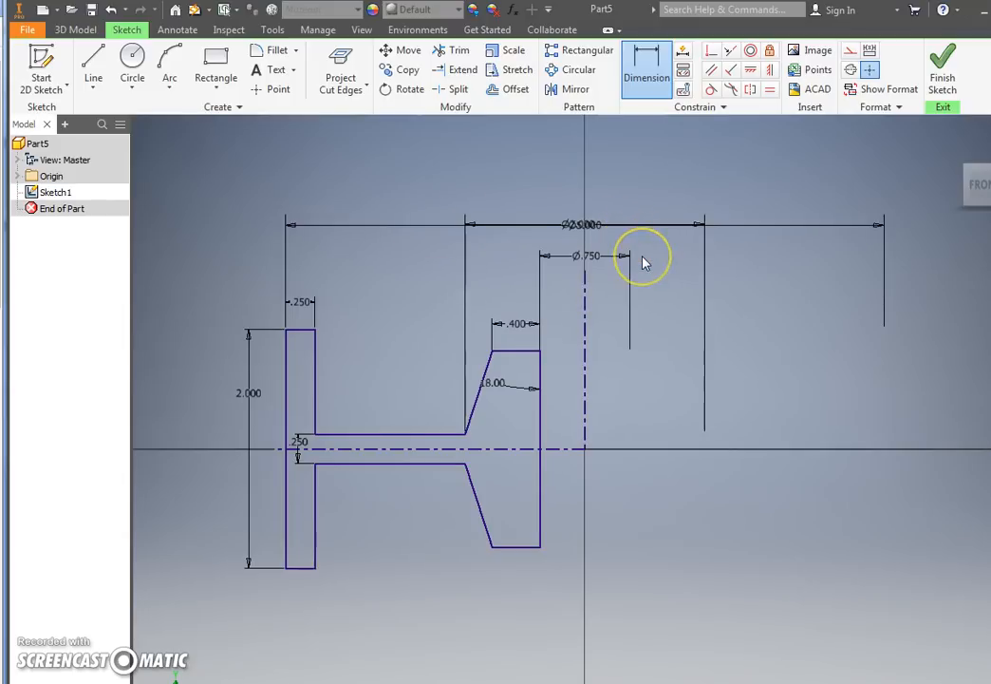
{"action": "key", "text": "Escape"}
Step: Move the 5 in diameter dimension above the 2 in diameter dimension so the two no longer overlap
{"action": "left_click", "coordinate": [444, 225]}
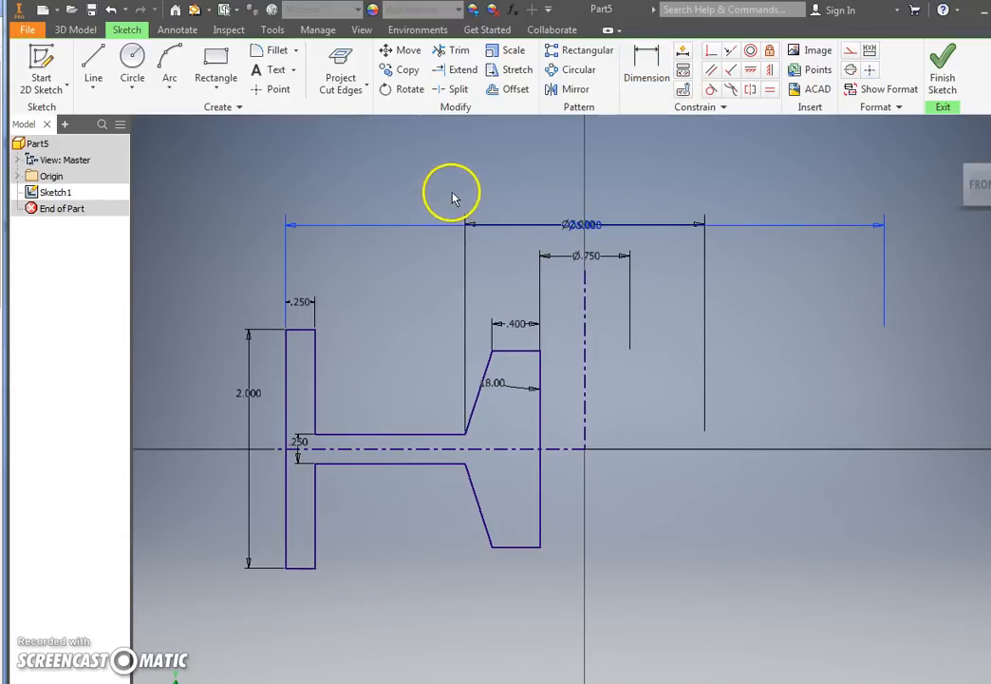
{"action": "left_click_drag", "start_coordinate": [577, 224], "coordinate": [581, 197]}
{"action": "left_click", "coordinate": [581, 169]}
Step: Finish the sketch and revolve the closed profile a full turn around the vertical centerline as a solid
{"action": "left_click", "coordinate": [942, 58]}
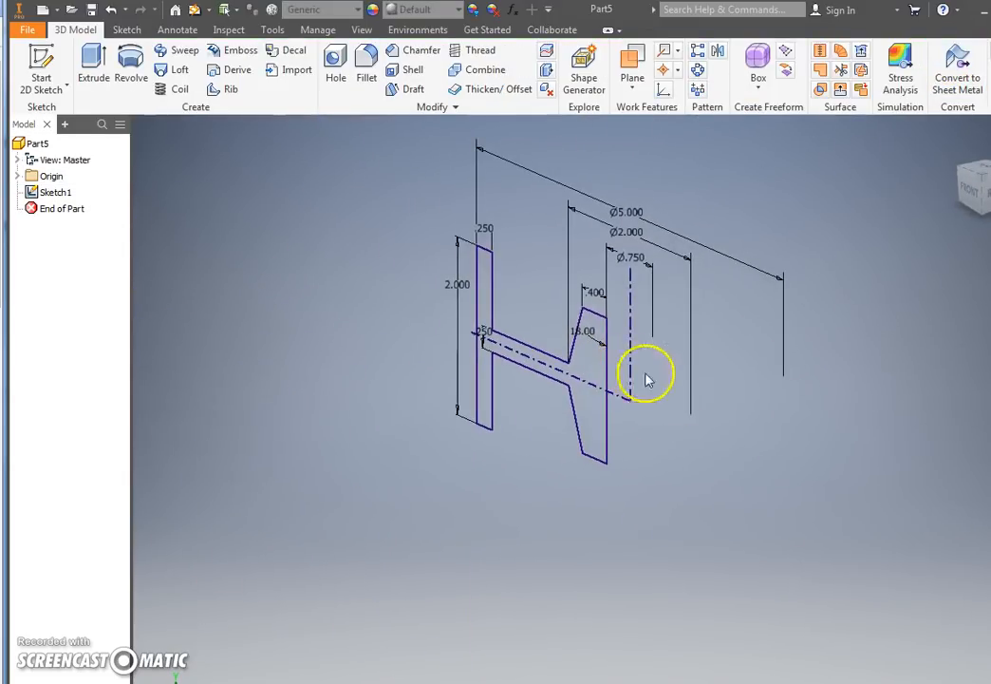
{"action": "left_click", "coordinate": [131, 67]}
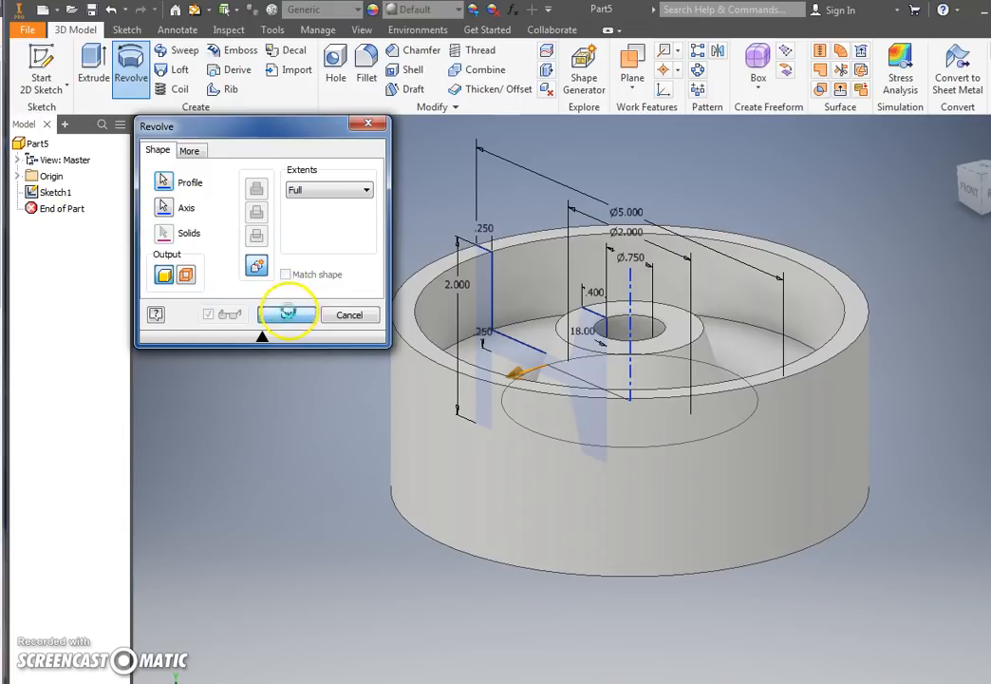
{"action": "left_click", "coordinate": [288, 314]}
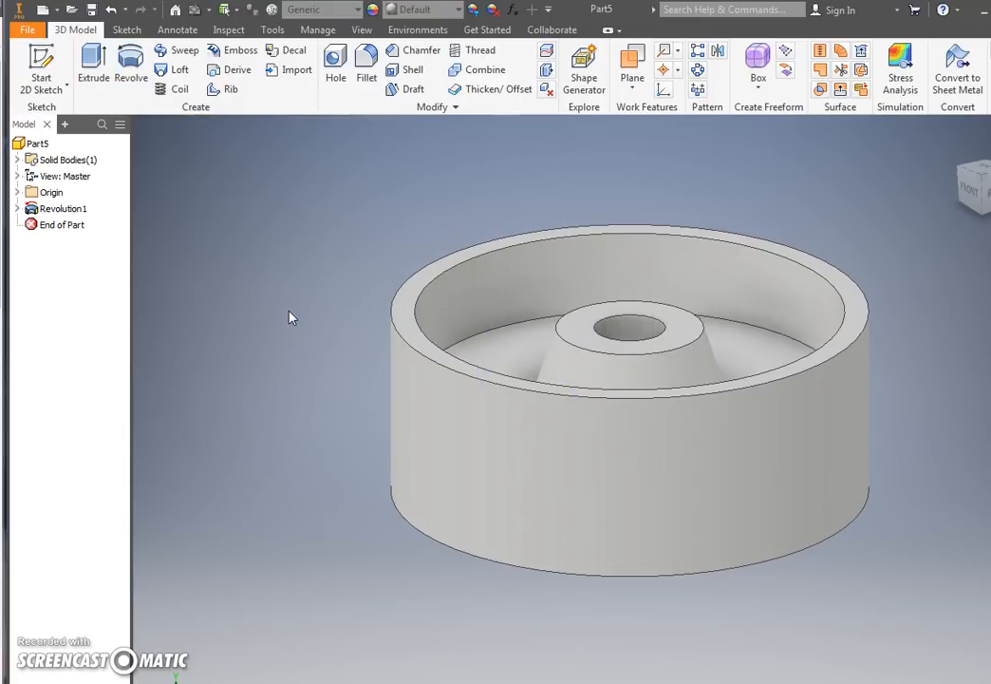
Step: Fillet the outer and inner top edges of the rim and the edge at the hub's base with a 0.1 in radius
{"action": "middle_click_drag", "start_coordinate": [367, 380], "coordinate": [284, 446], "text": "shift"}
{"action": "scroll", "coordinate": [284, 446], "scroll_direction": "down", "scroll_amount": 3}
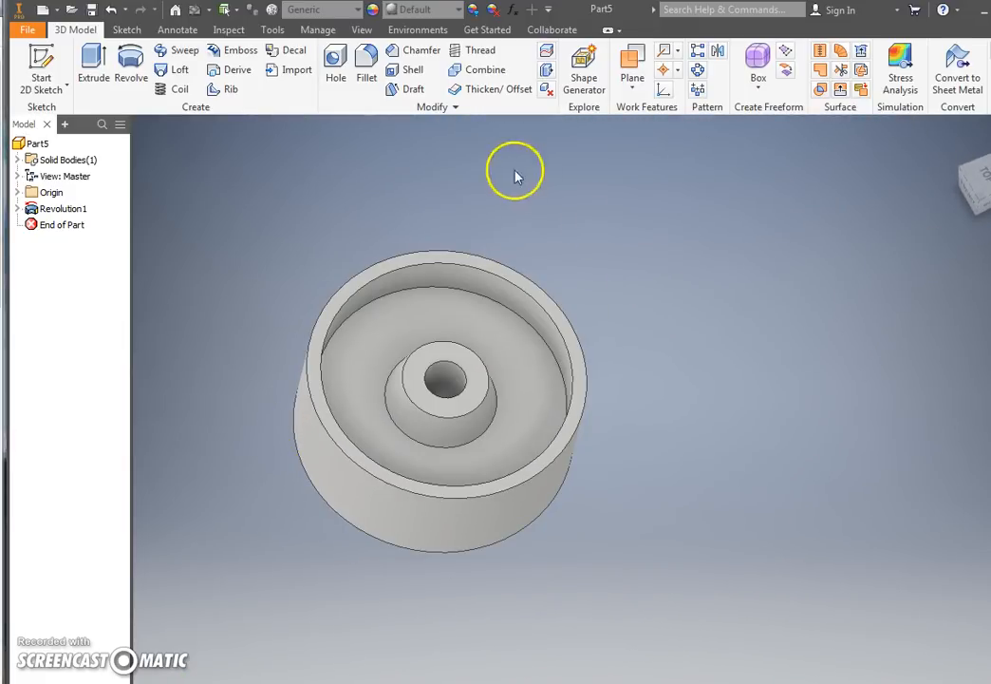
{"action": "left_click", "coordinate": [370, 90]}
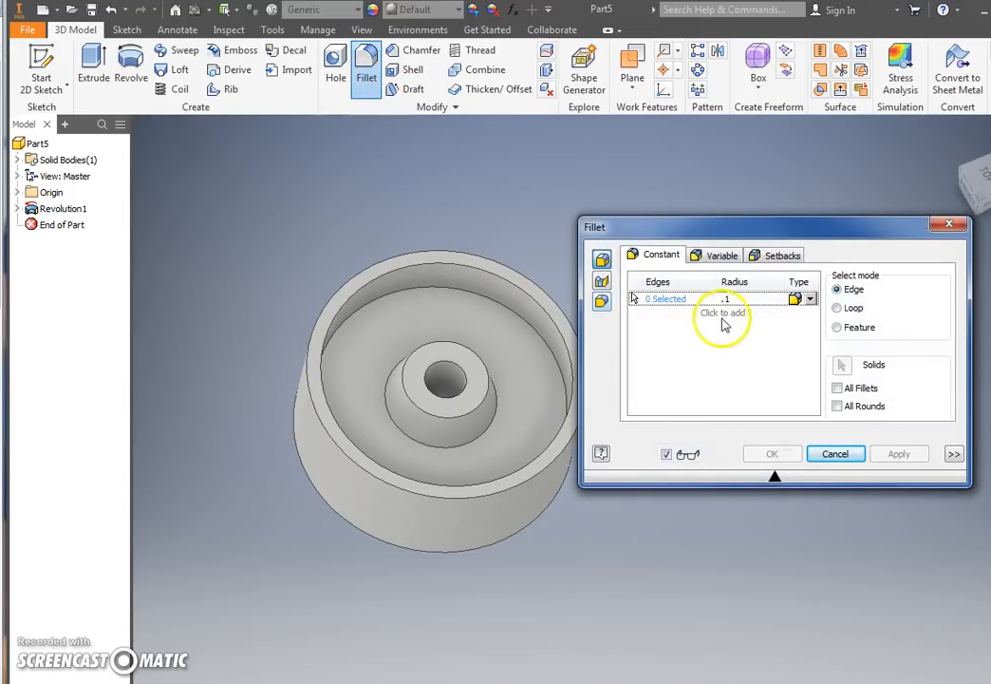
{"action": "left_click", "coordinate": [503, 270]}
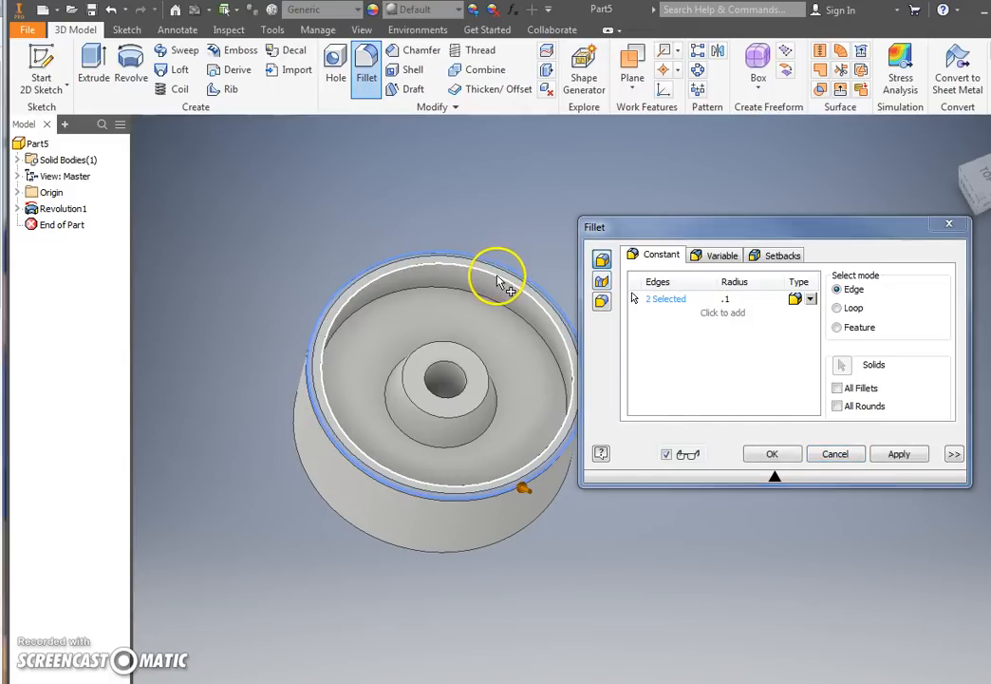
{"action": "left_click", "coordinate": [454, 262]}
{"action": "left_click", "coordinate": [391, 420]}
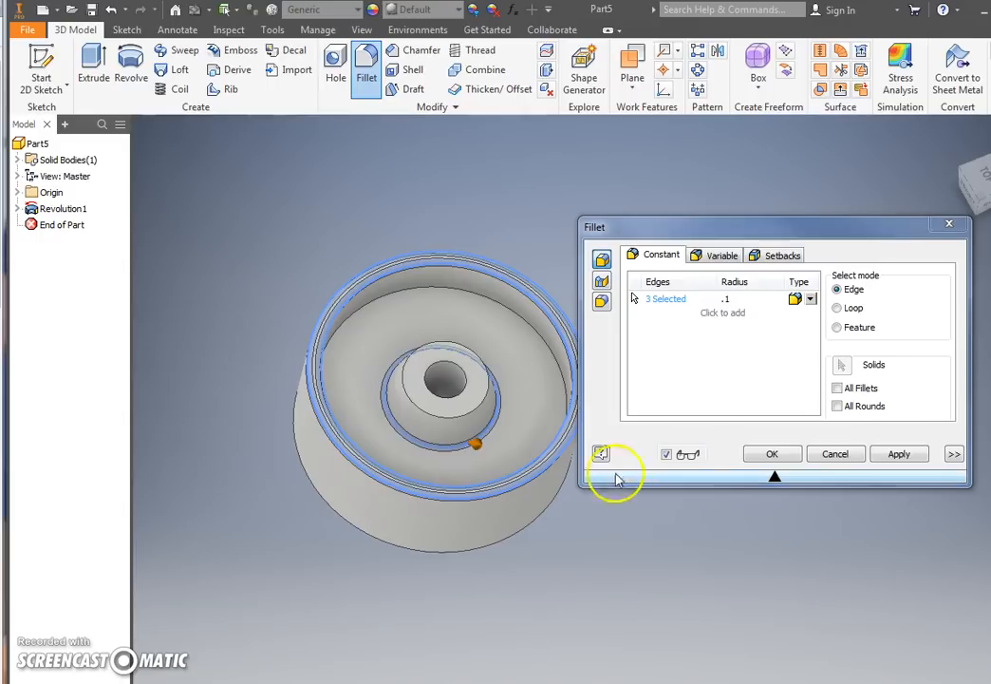
{"action": "left_click", "coordinate": [777, 453]}
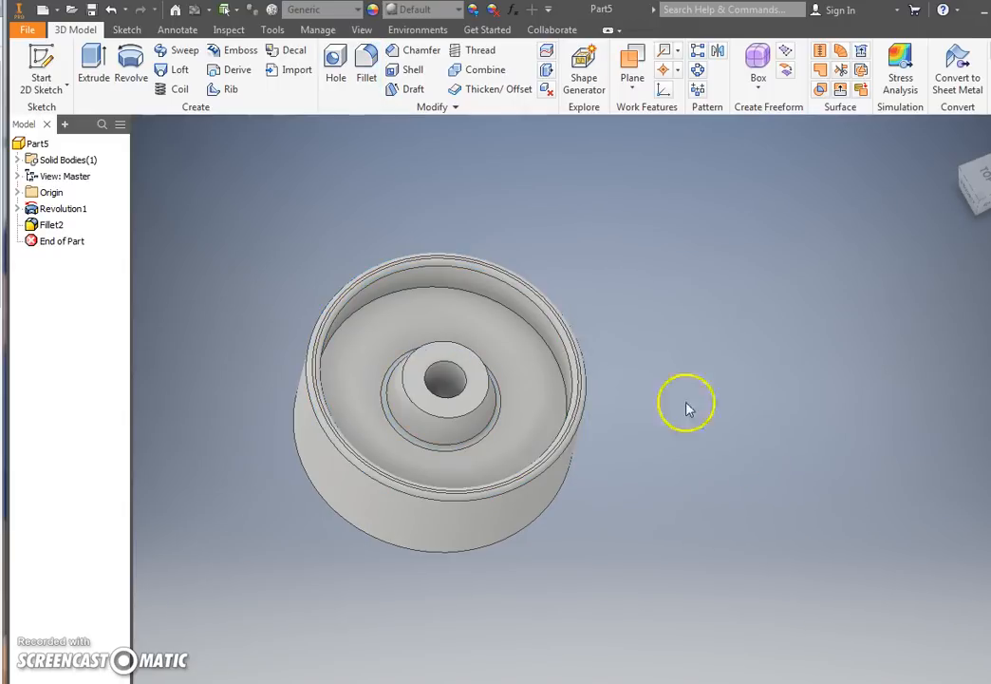
Step: Fillet the inner edge where the web meets the rim wall with a 0.6 in radius
{"action": "left_click", "coordinate": [366, 64]}
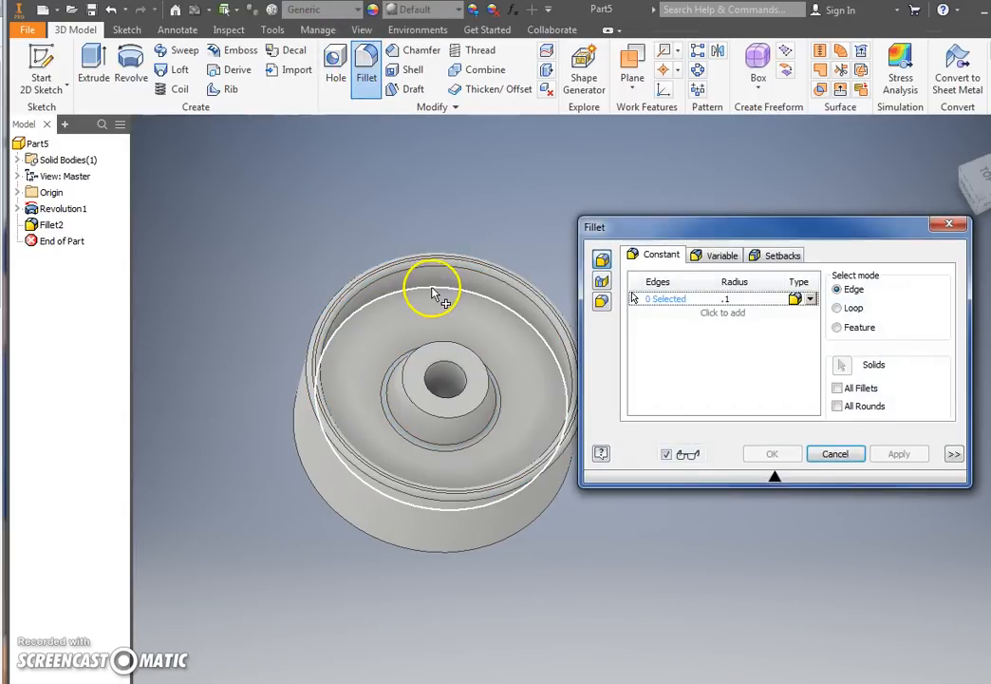
{"action": "left_click", "coordinate": [764, 298]}
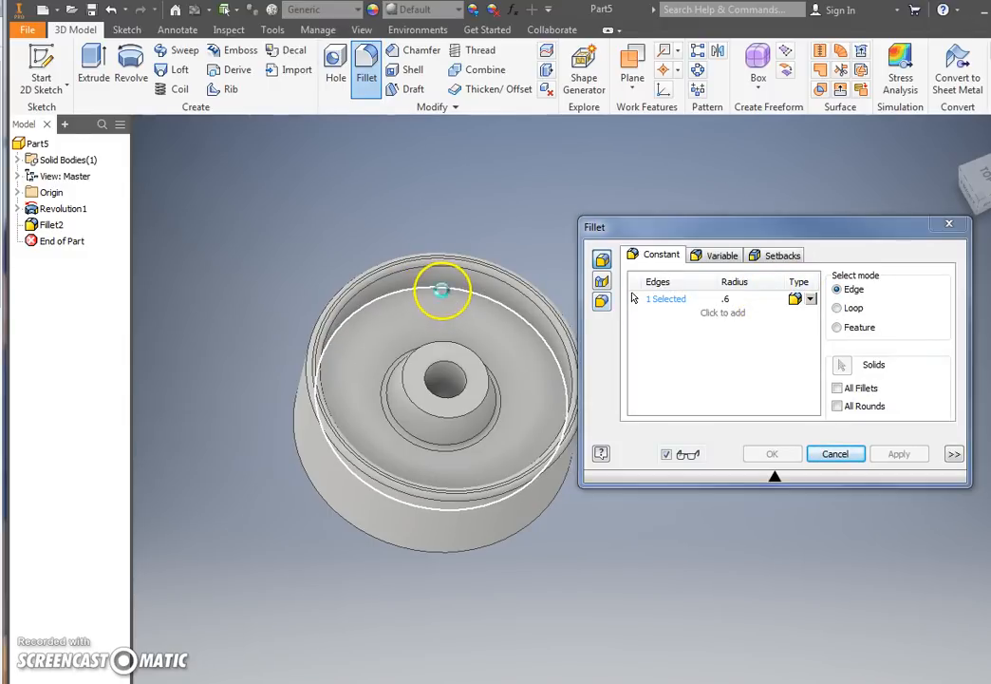
{"action": "left_click", "coordinate": [442, 293]}
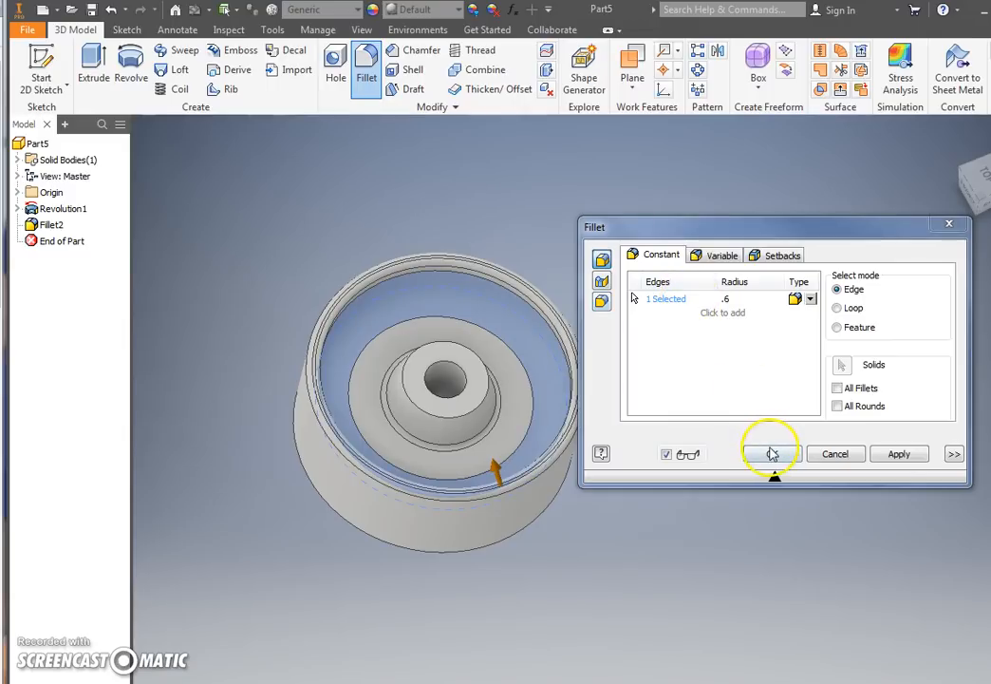
{"action": "left_click", "coordinate": [772, 455]}
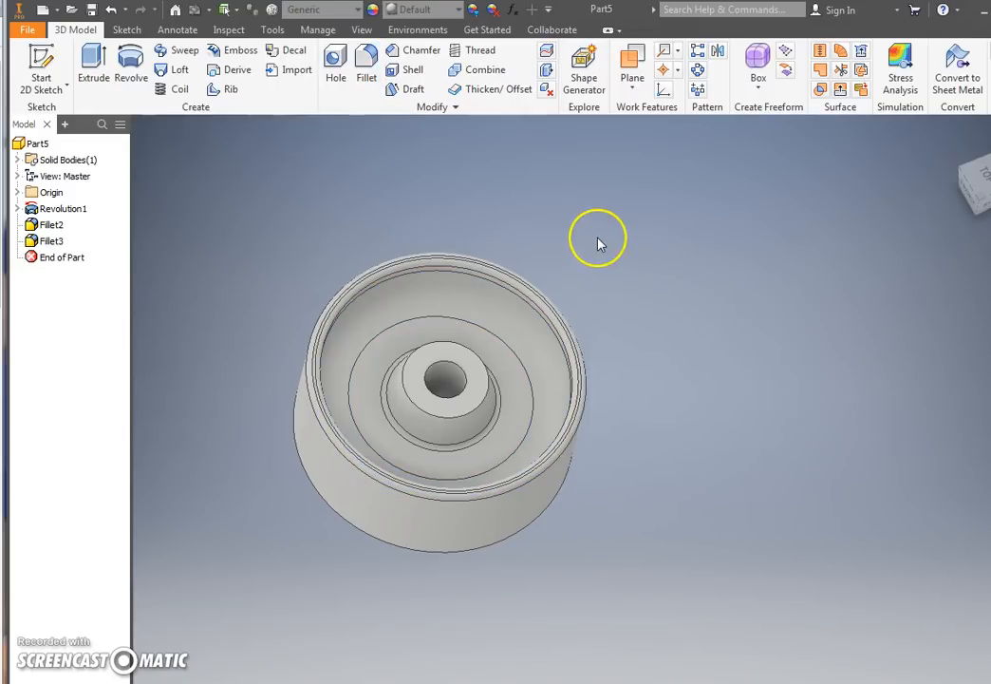
Step: Apply the Glossy - Gold appearance to the large fillet face inside the upper rim
{"action": "left_click", "coordinate": [508, 304]}
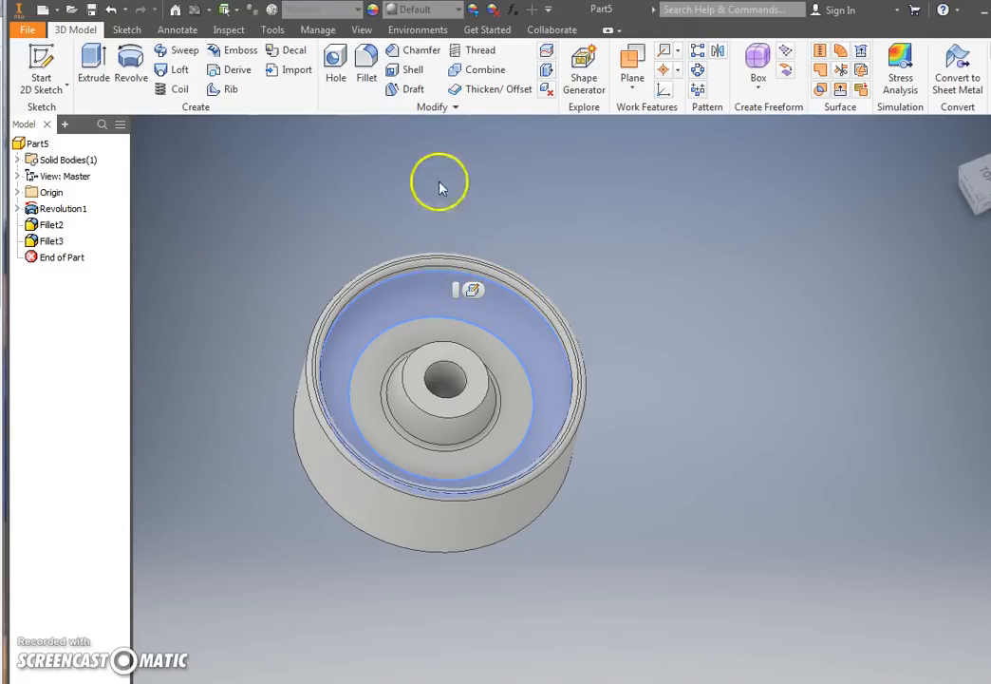
{"action": "left_click", "coordinate": [459, 11]}
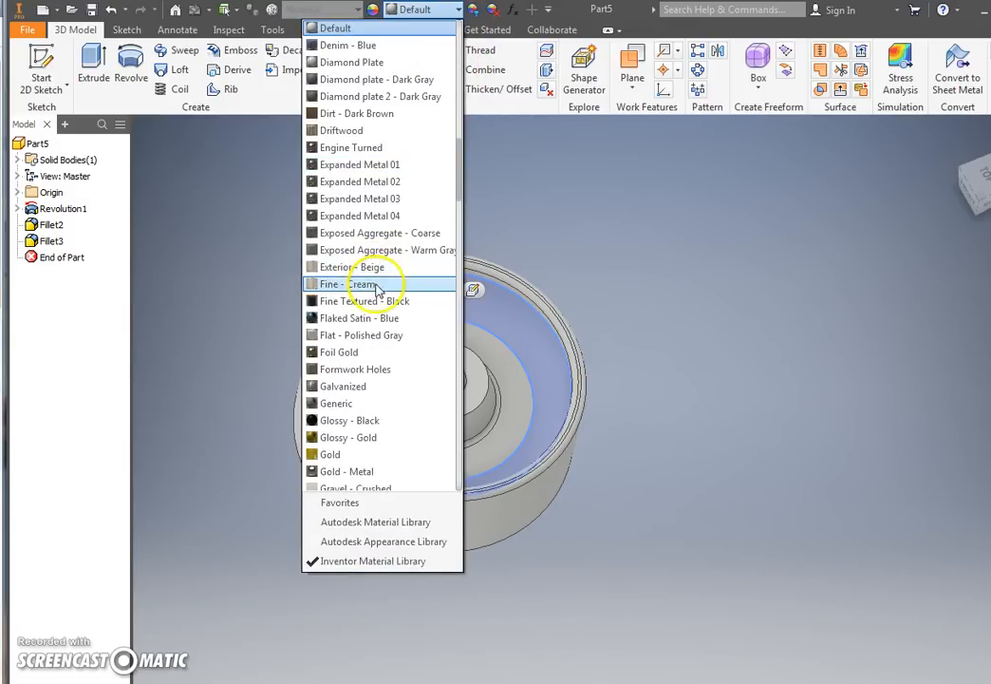
{"action": "left_click", "coordinate": [351, 438]}
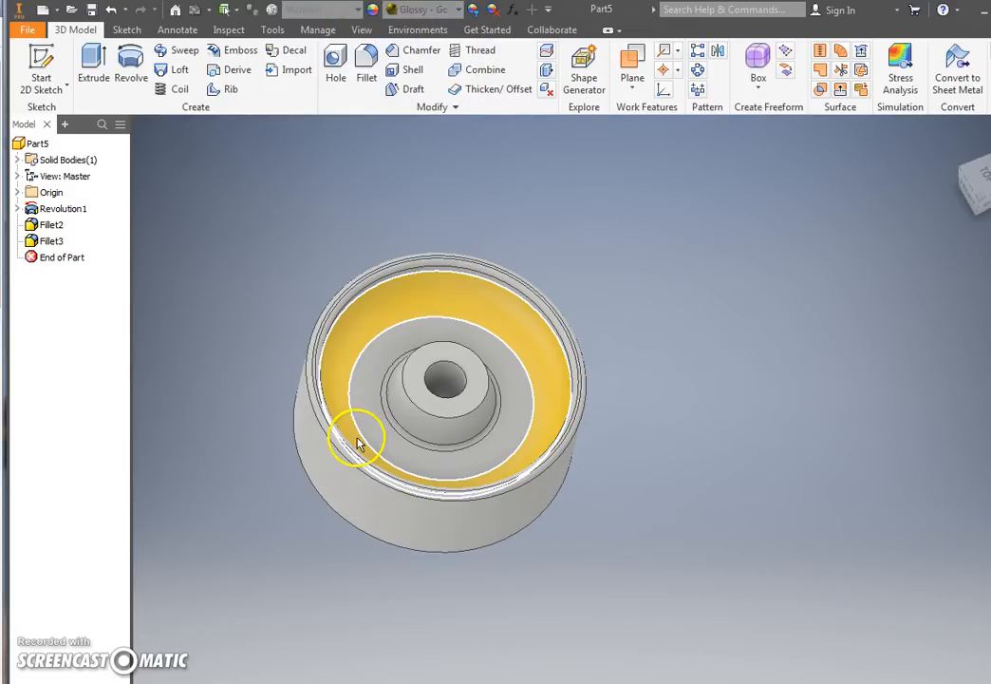
{"action": "left_click", "coordinate": [545, 124]}
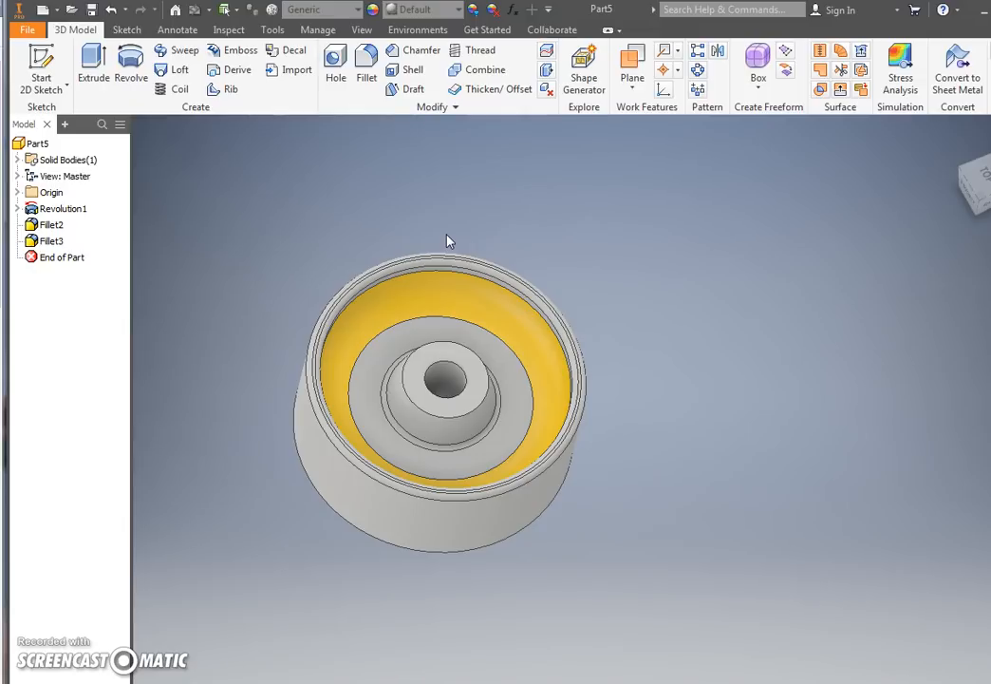
Step: Mirror Fillet2 and Fillet3 across the origin XZ plane to the wheel's opposite side
{"action": "left_click", "coordinate": [718, 51]}
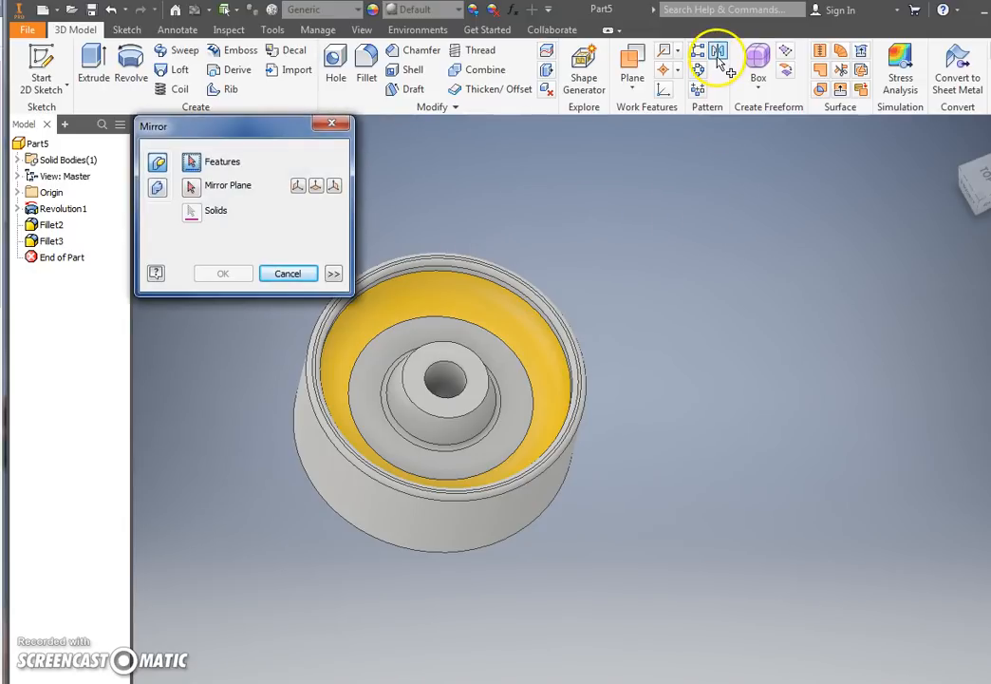
{"action": "left_click", "coordinate": [51, 225]}
{"action": "left_click", "coordinate": [49, 241]}
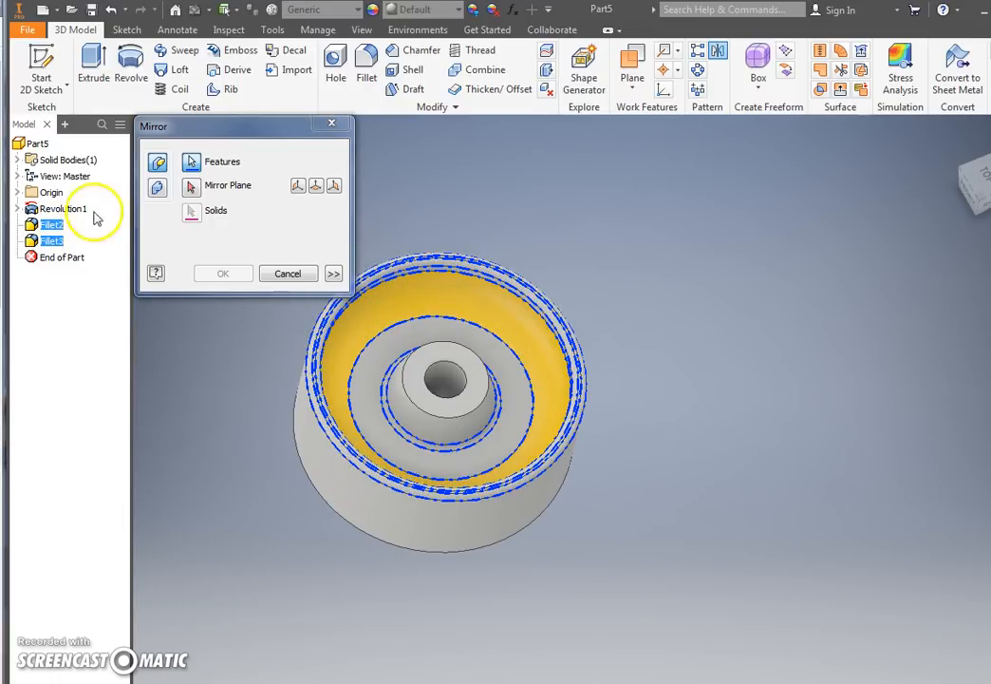
{"action": "left_click", "coordinate": [18, 193]}
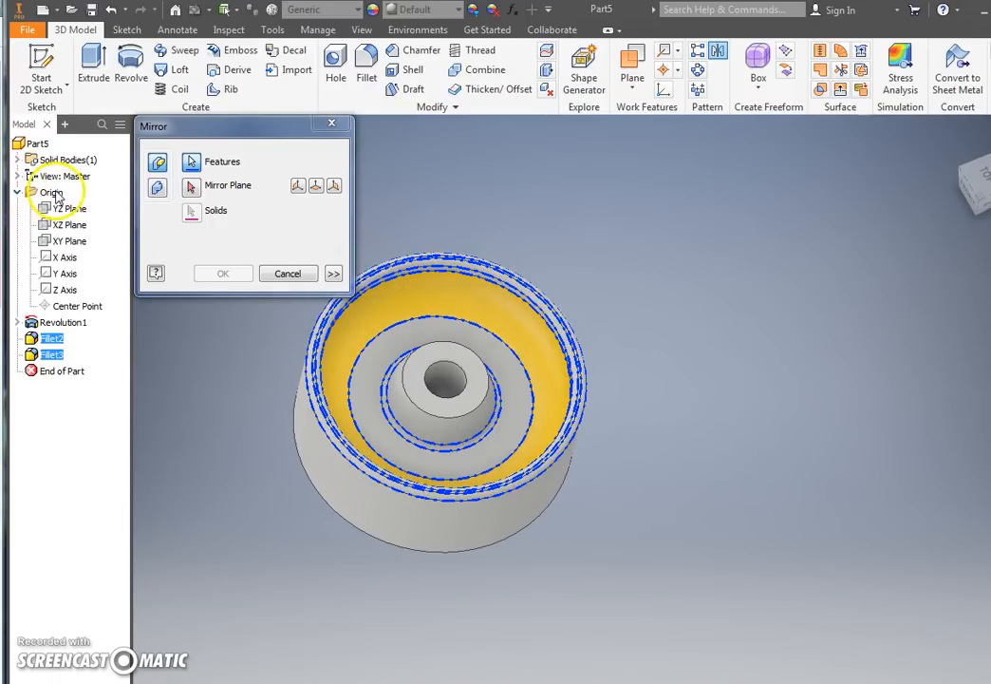
{"action": "left_click", "coordinate": [196, 190]}
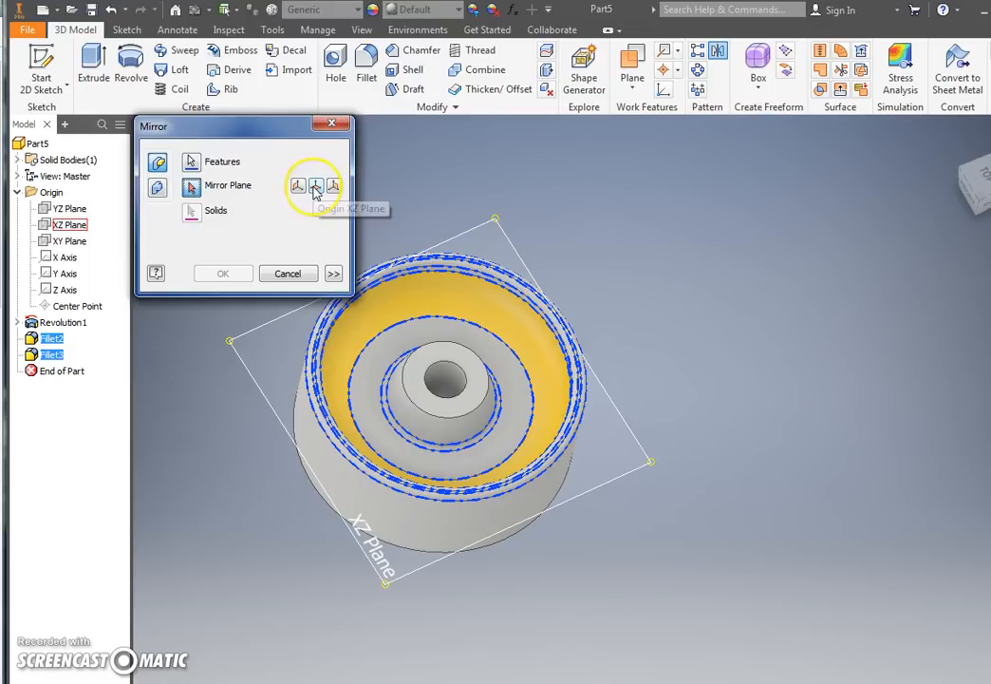
{"action": "left_click", "coordinate": [60, 226]}
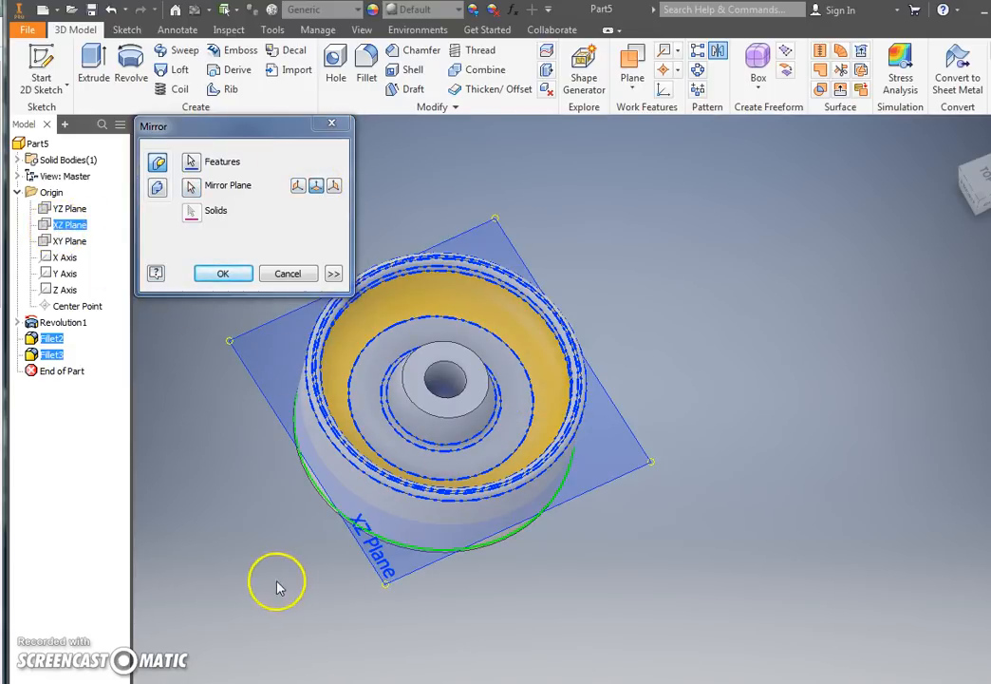
{"action": "middle_click_drag", "start_coordinate": [302, 548], "coordinate": [389, 376], "text": "shift"}
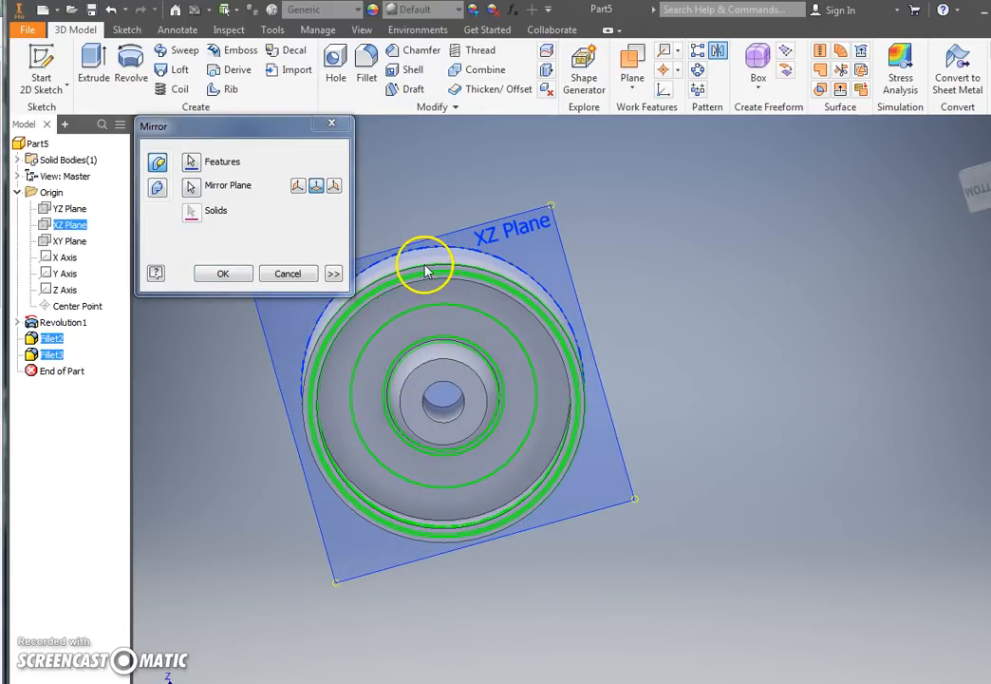
{"action": "left_click", "coordinate": [222, 274]}
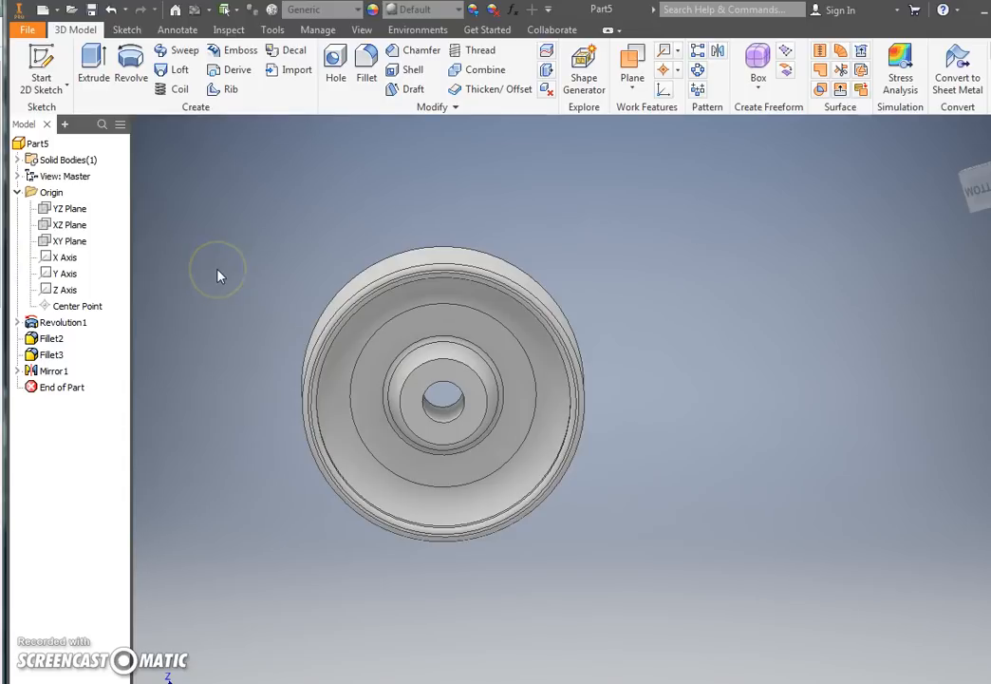
Step: Apply the Glossy - Gold appearance to the mirrored large fillet face on the wheel's underside
{"action": "middle_click_drag", "start_coordinate": [217, 274], "coordinate": [414, 281], "text": "shift"}
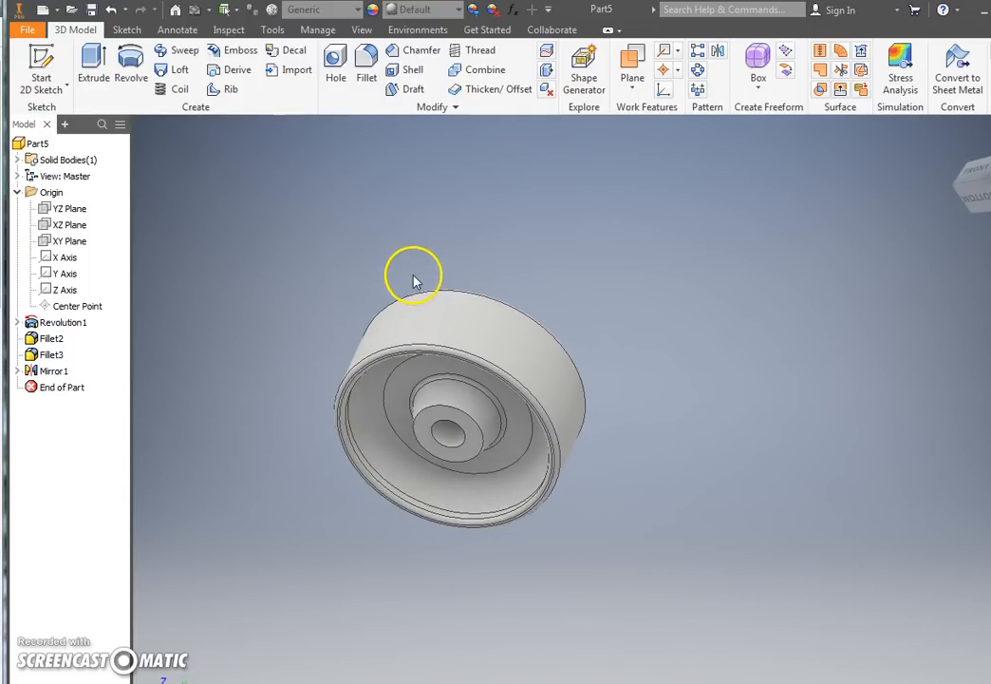
{"action": "left_click", "coordinate": [376, 397]}
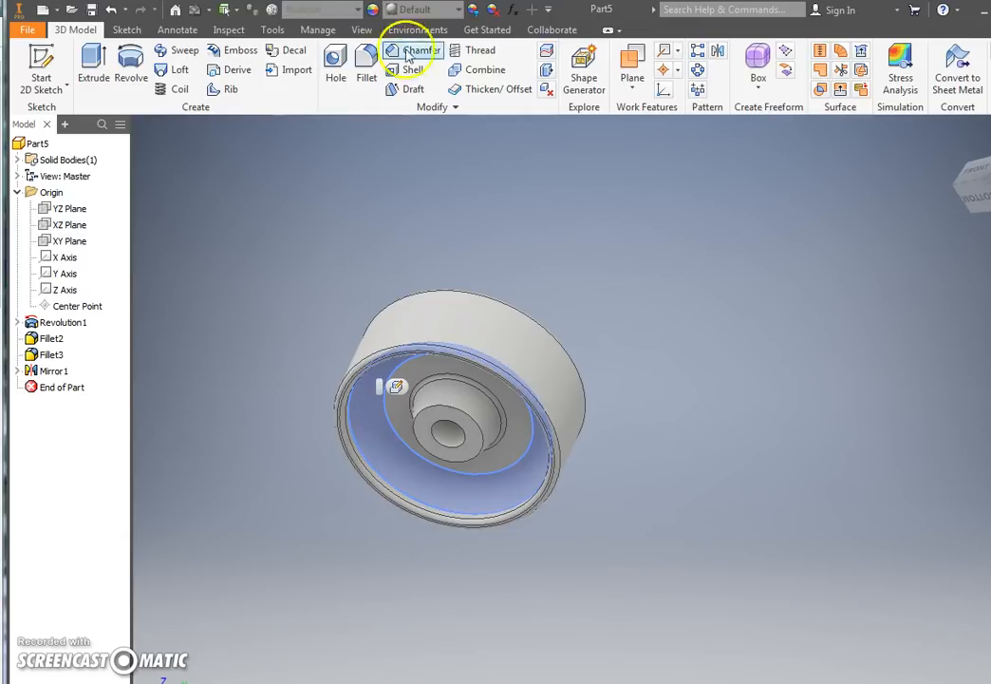
{"action": "left_click", "coordinate": [436, 9]}
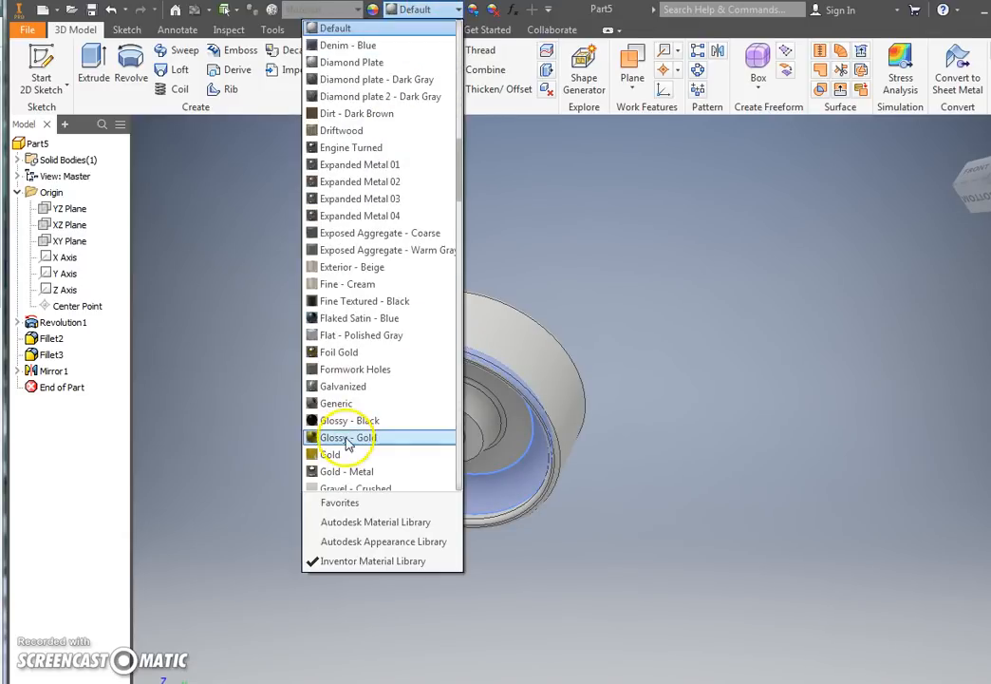
{"action": "left_click", "coordinate": [327, 440]}
Step: Start a new sketch on the flat top face of the hub
{"action": "middle_click_drag", "start_coordinate": [496, 210], "coordinate": [478, 316], "text": "shift"}
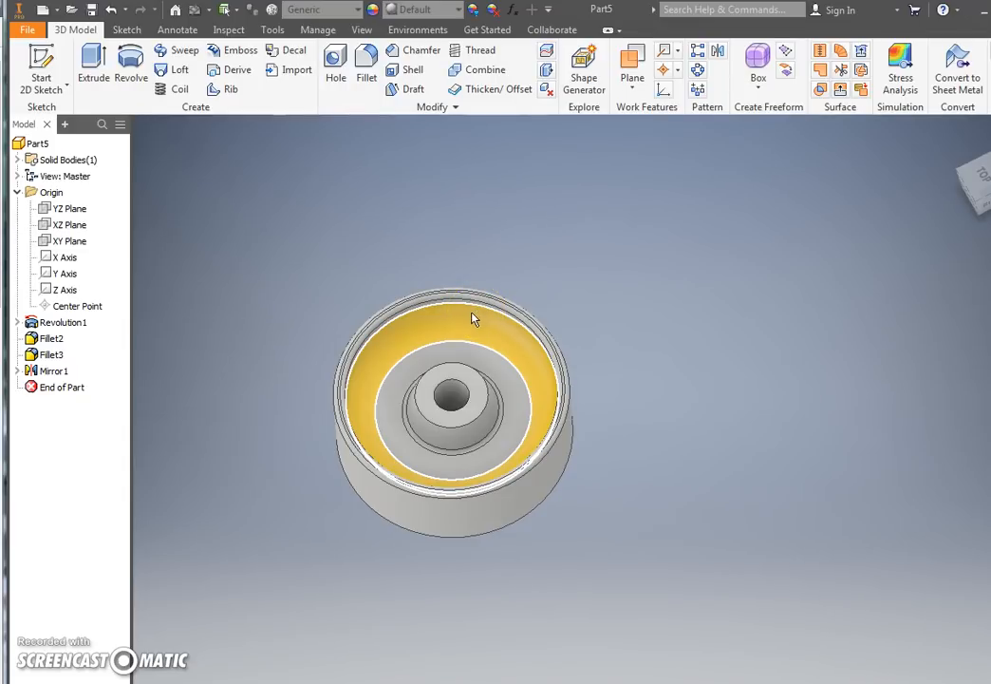
{"action": "left_click", "coordinate": [461, 378]}
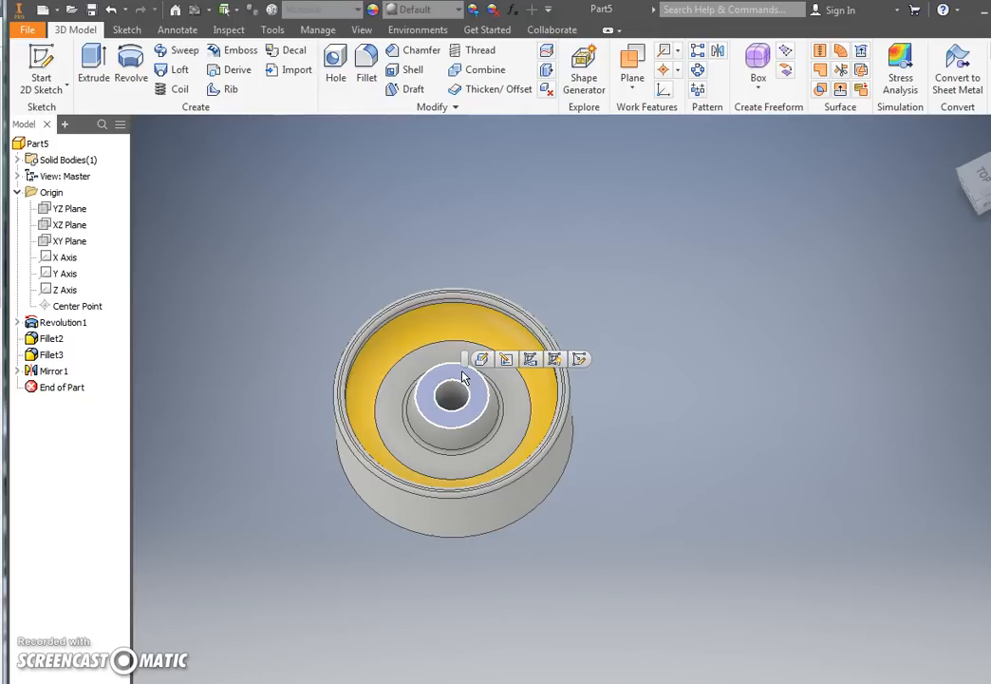
{"action": "left_click", "coordinate": [487, 400]}
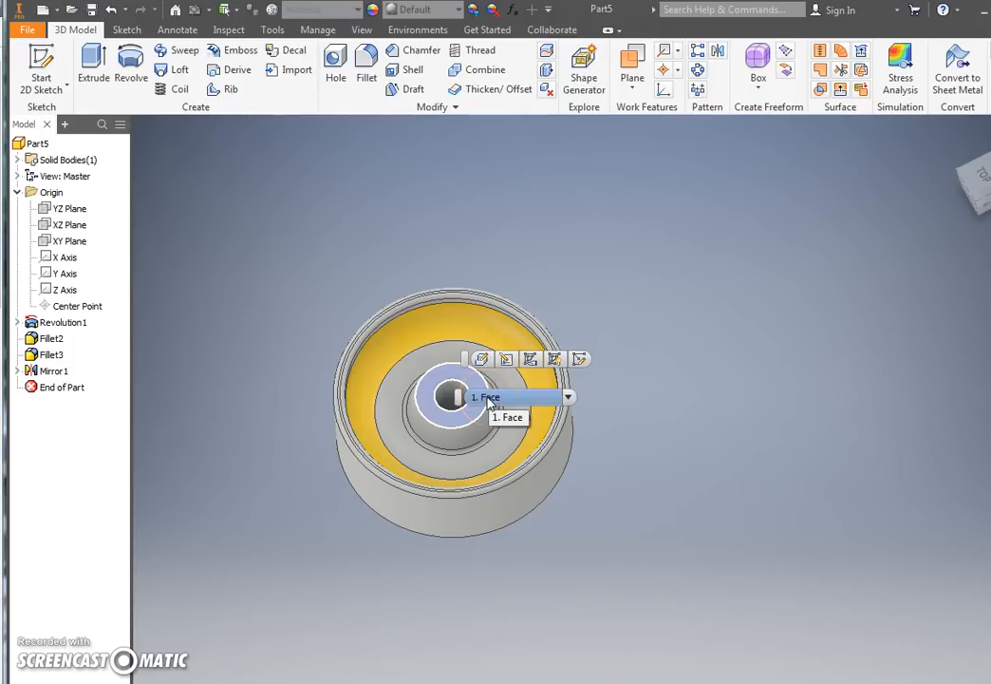
{"action": "left_click", "coordinate": [473, 382]}
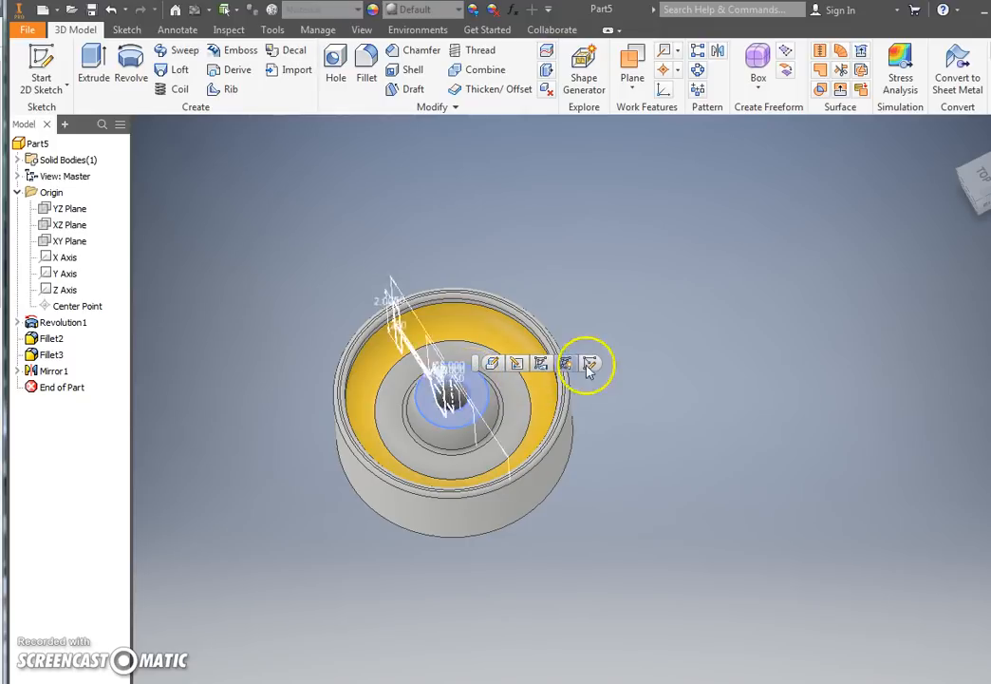
{"action": "left_click", "coordinate": [429, 387]}
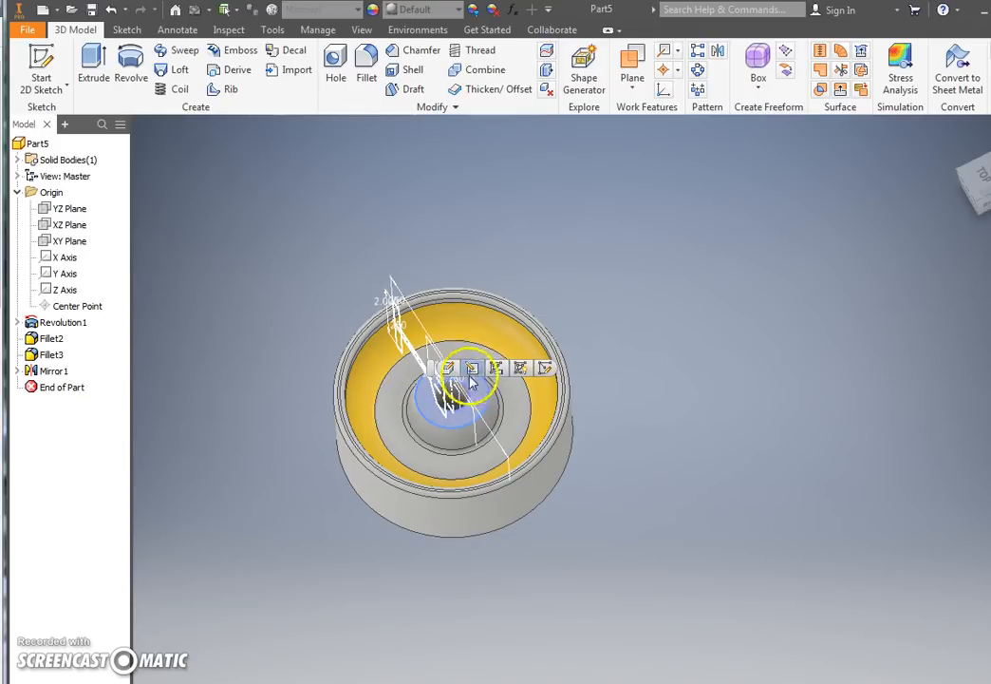
{"action": "left_click", "coordinate": [545, 367]}
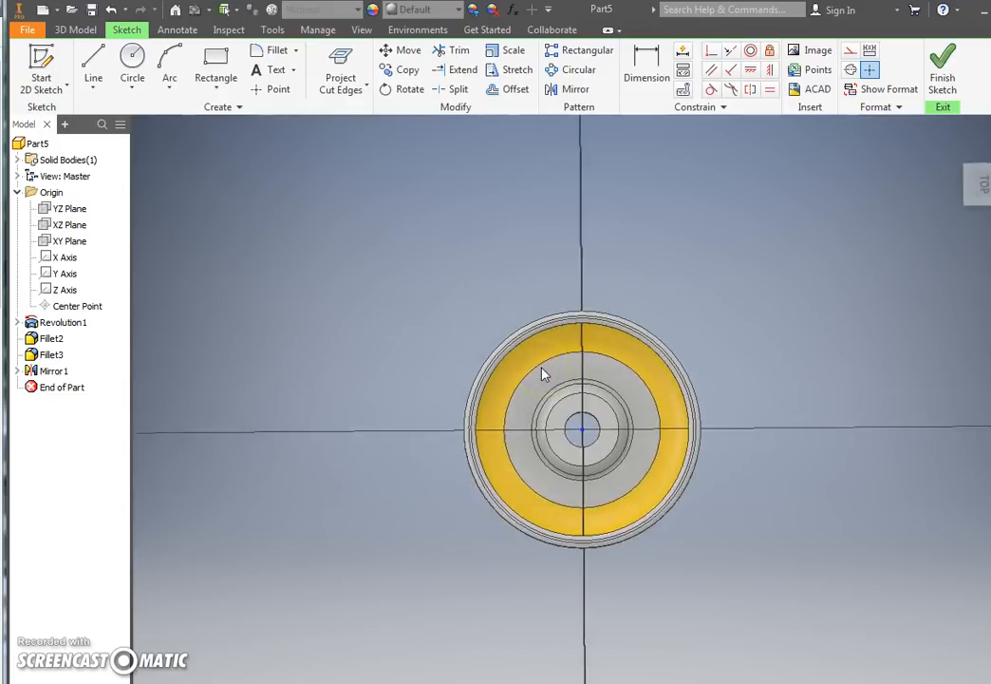
{"action": "scroll", "coordinate": [598, 334], "scroll_direction": "up", "scroll_amount": 5}
{"action": "scroll", "coordinate": [587, 339], "scroll_direction": "down", "scroll_amount": 5}
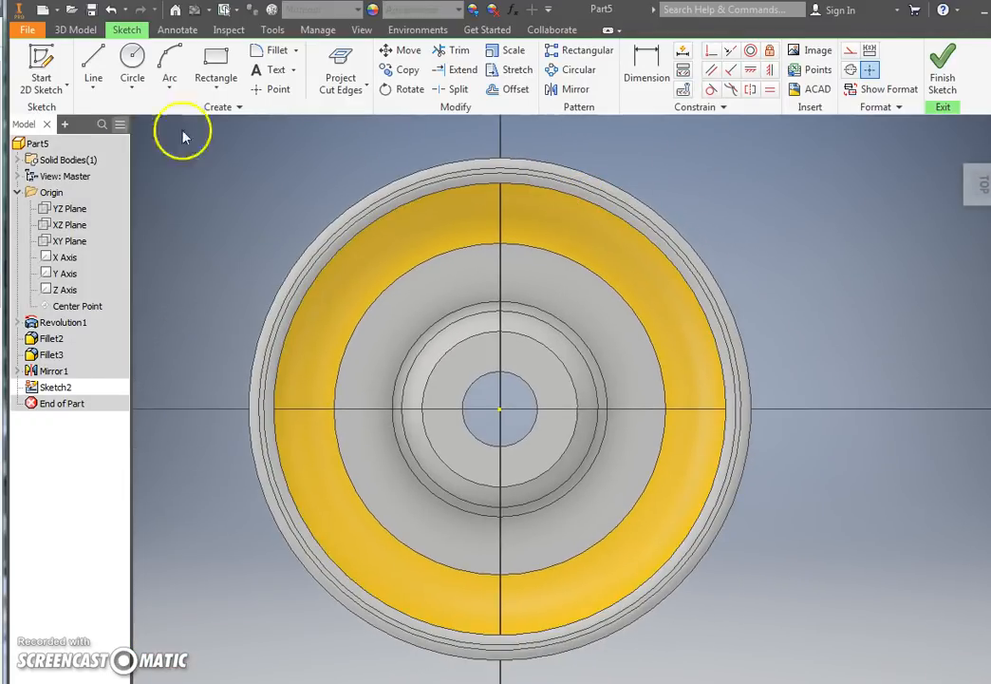
Step: Draw four short radial lines over the web along the sketch axes, one on each side of the hub, and finish the sketch
{"action": "left_click", "coordinate": [93, 65]}
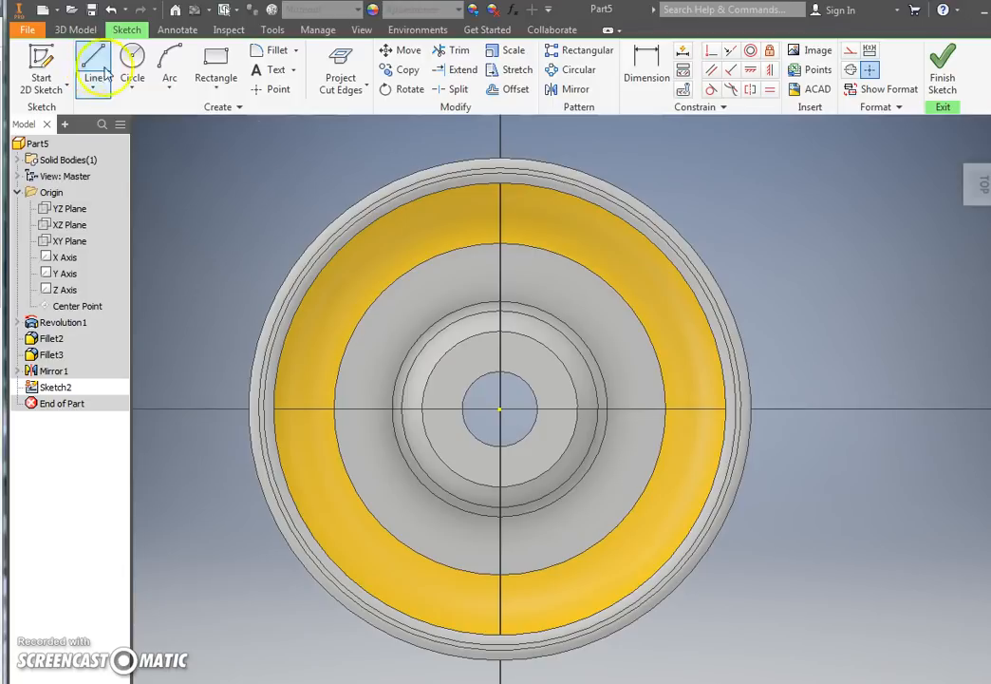
{"action": "left_click", "coordinate": [500, 249]}
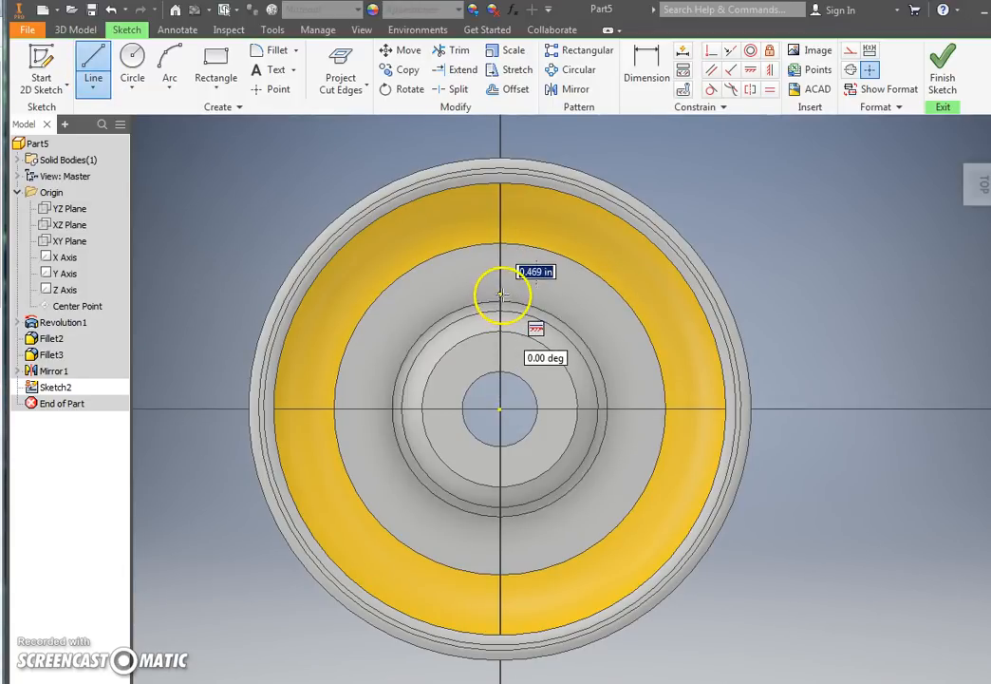
{"action": "left_click", "coordinate": [501, 294]}
{"action": "key", "text": "Escape"}
{"action": "left_click", "coordinate": [93, 64]}
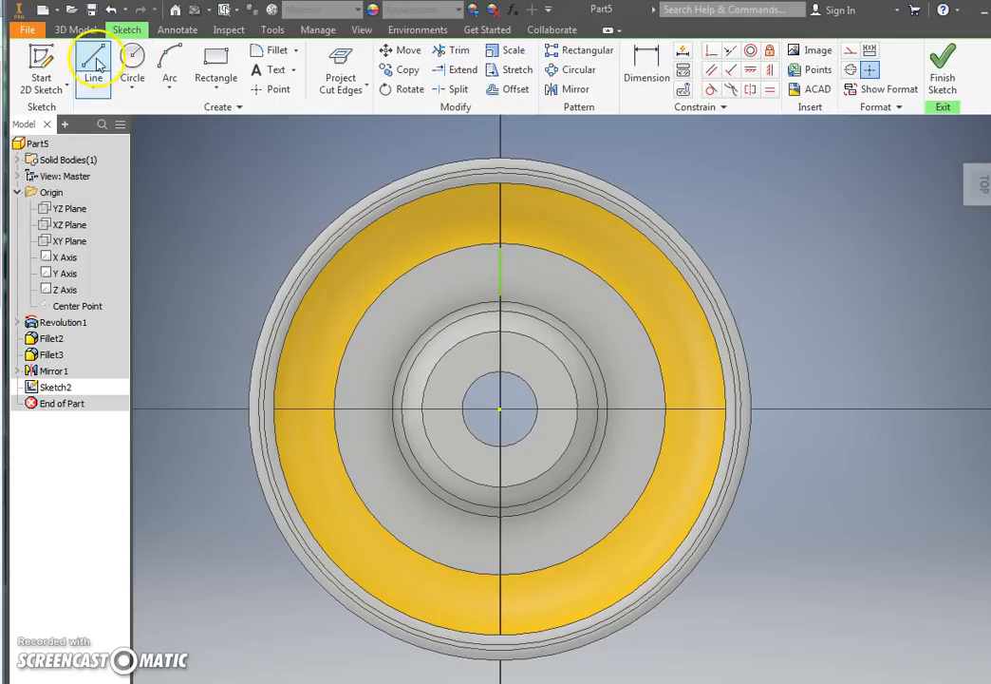
{"action": "left_click", "coordinate": [617, 408]}
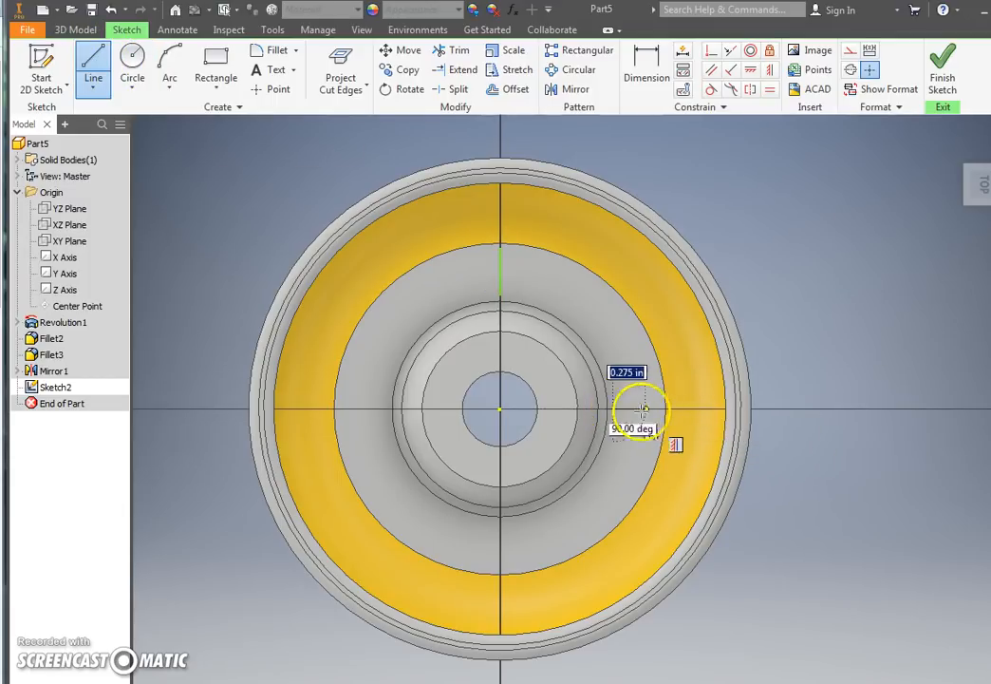
{"action": "double_click", "coordinate": [651, 407]}
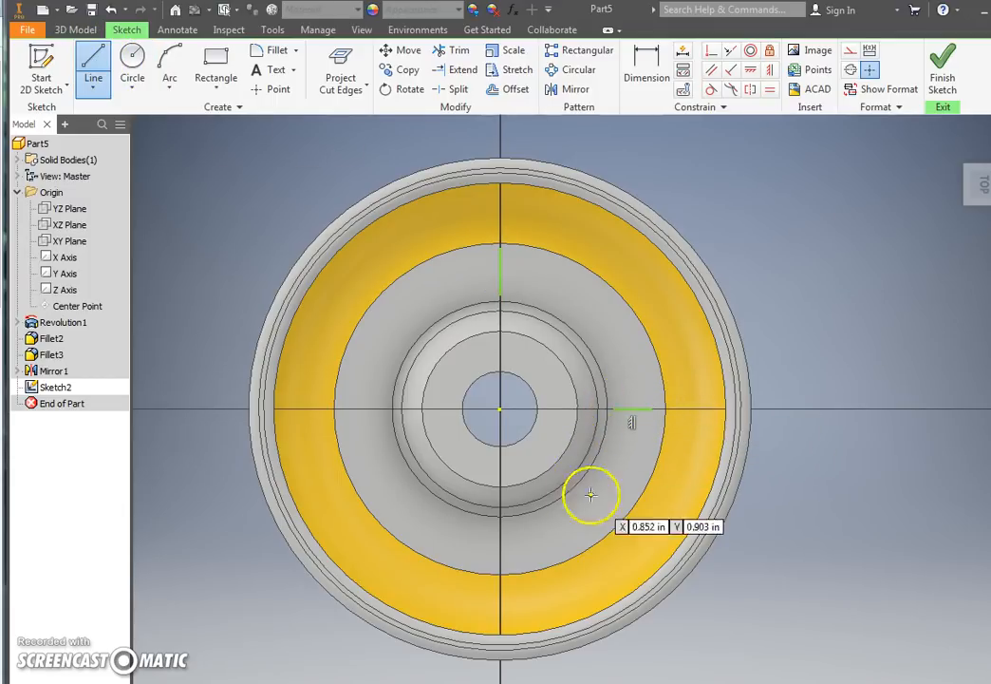
{"action": "left_click", "coordinate": [501, 569]}
{"action": "key", "text": "Escape"}
{"action": "left_click", "coordinate": [340, 410]}
{"action": "left_click", "coordinate": [379, 409]}
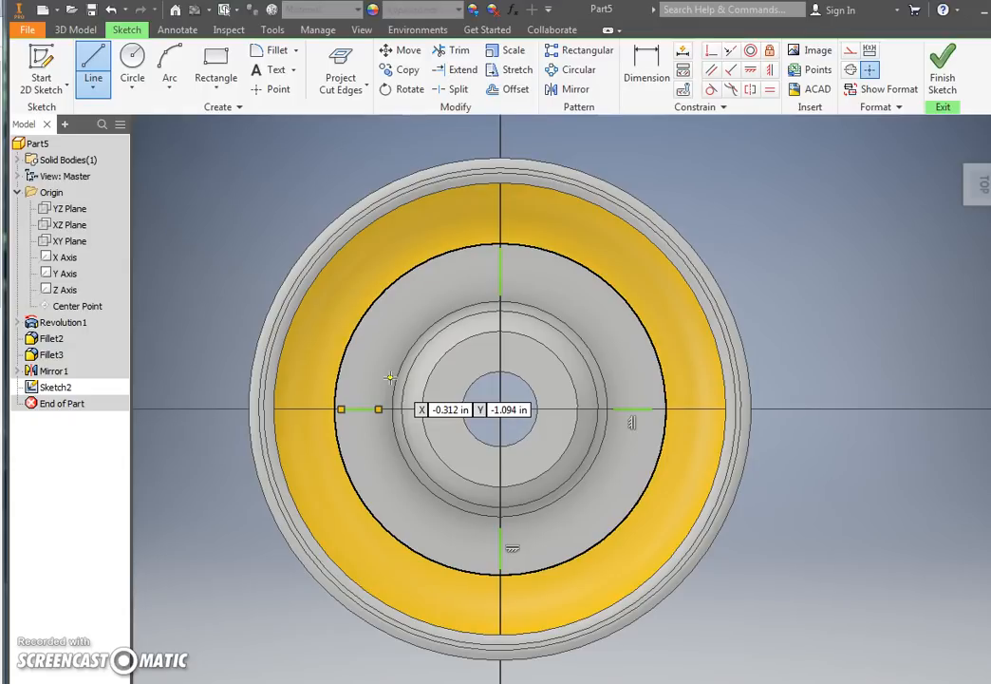
{"action": "left_click", "coordinate": [943, 73]}
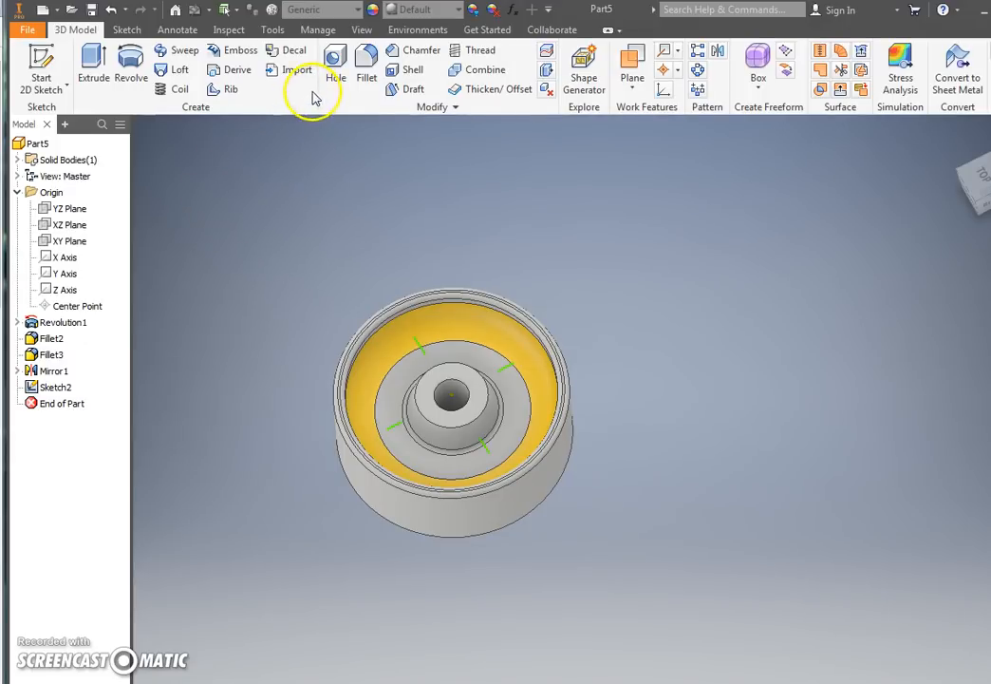
Step: Create ribs 0.1 in thick from all four radial sketch lines, with the profiles extended to the hub and rim
{"action": "left_click", "coordinate": [225, 90]}
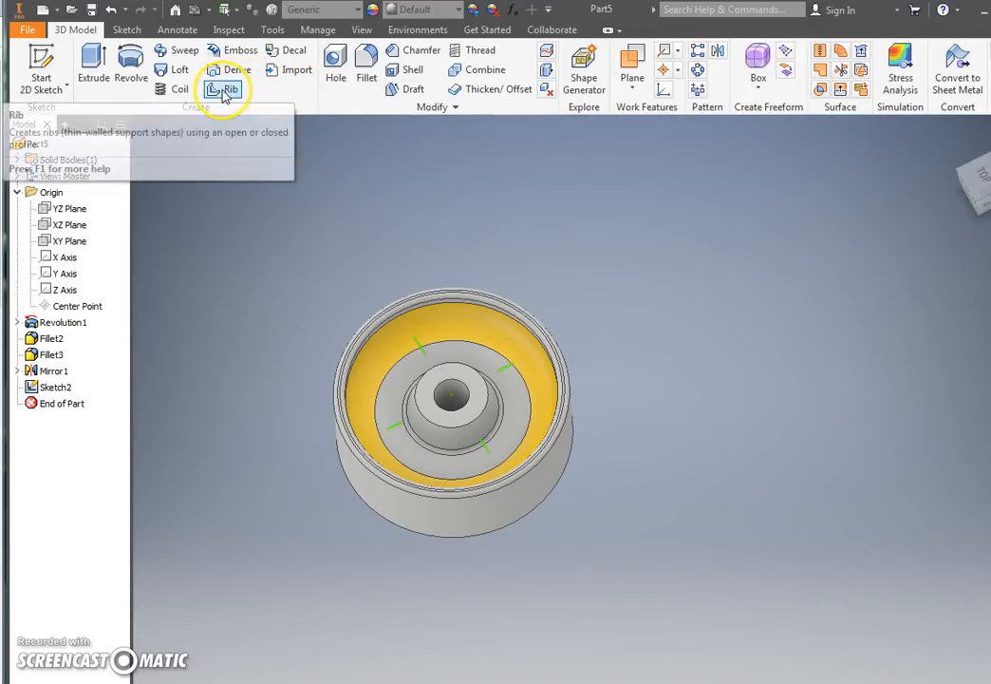
{"action": "left_click", "coordinate": [226, 91]}
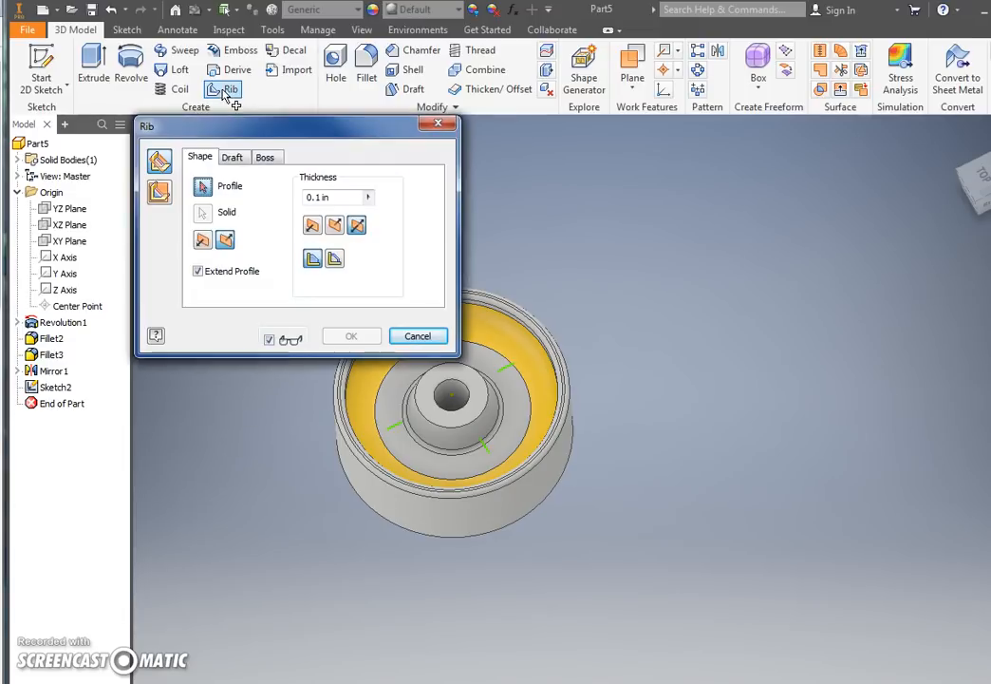
{"action": "middle_click_drag", "start_coordinate": [532, 304], "coordinate": [708, 307]}
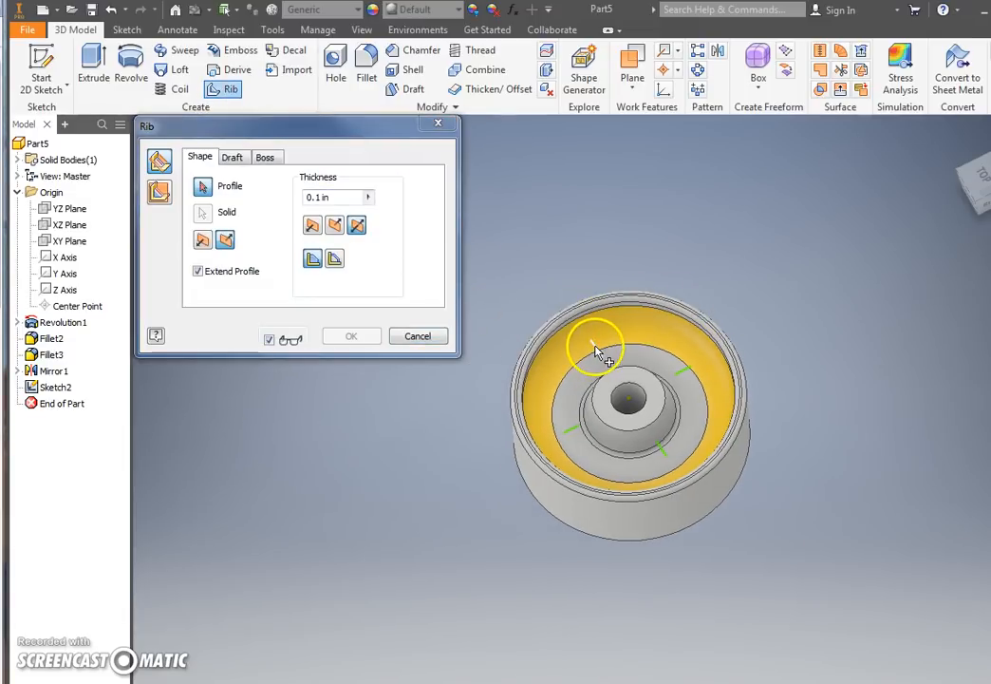
{"action": "left_click", "coordinate": [594, 348]}
{"action": "left_click", "coordinate": [575, 433]}
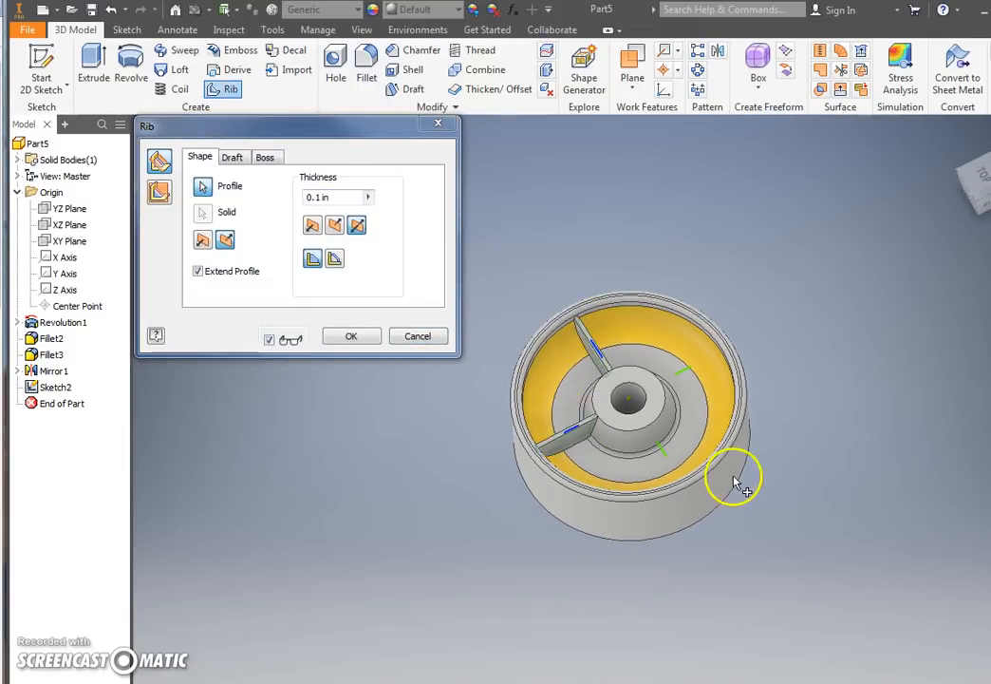
{"action": "left_click", "coordinate": [664, 452]}
{"action": "left_click", "coordinate": [696, 375]}
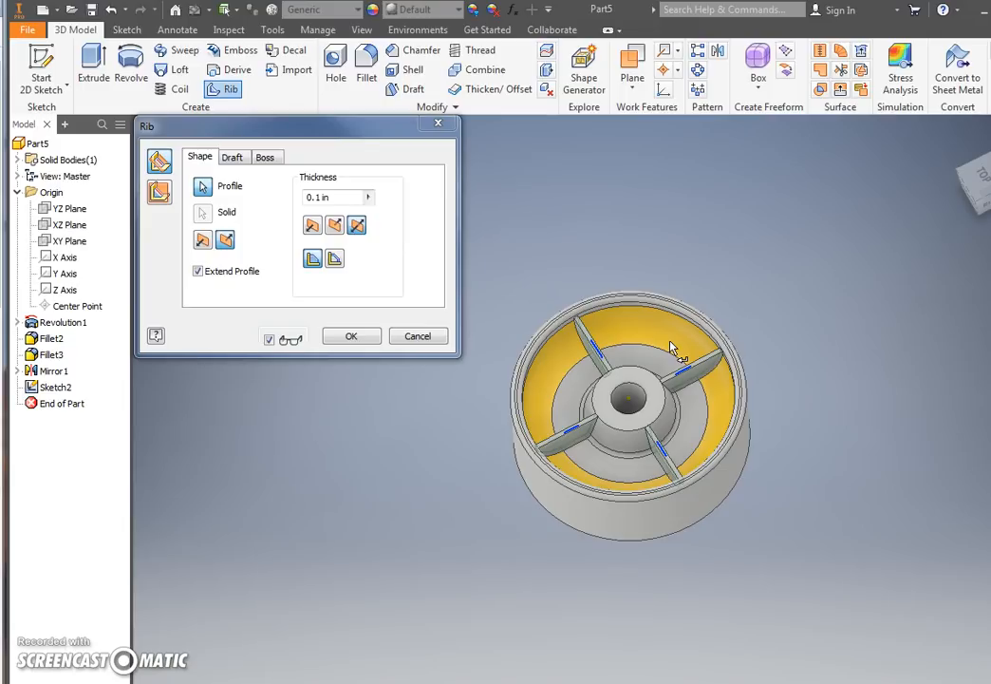
{"action": "left_click", "coordinate": [323, 196]}
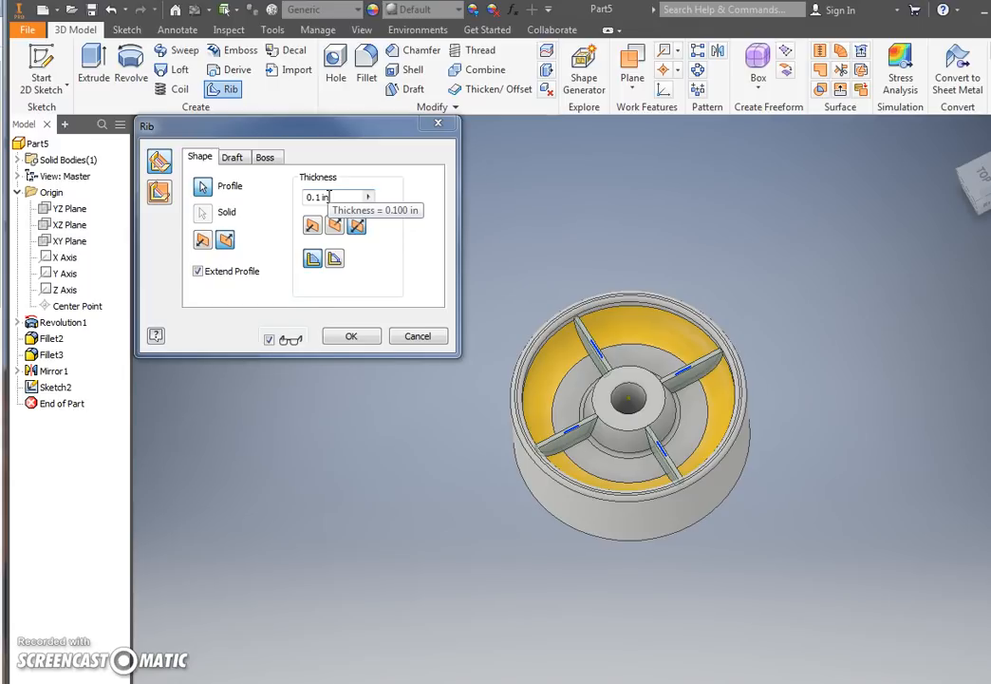
{"action": "left_click", "coordinate": [345, 334]}
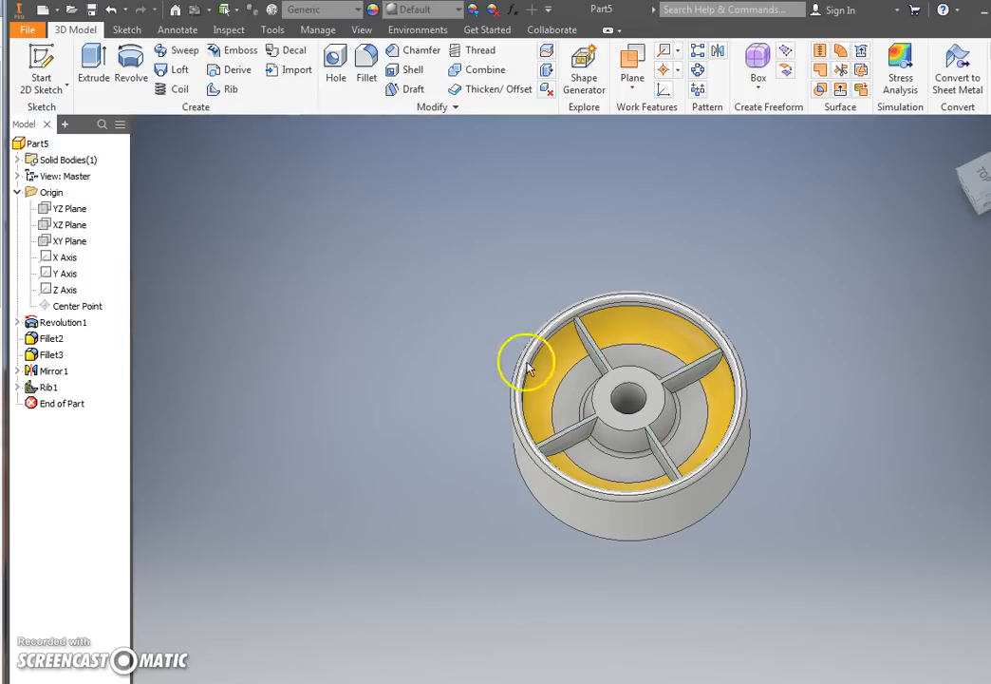
Step: Start a fillet along one side of a rib's base and set its radius to 0.1 in
{"action": "scroll", "coordinate": [627, 399], "scroll_direction": "up", "scroll_amount": 5}
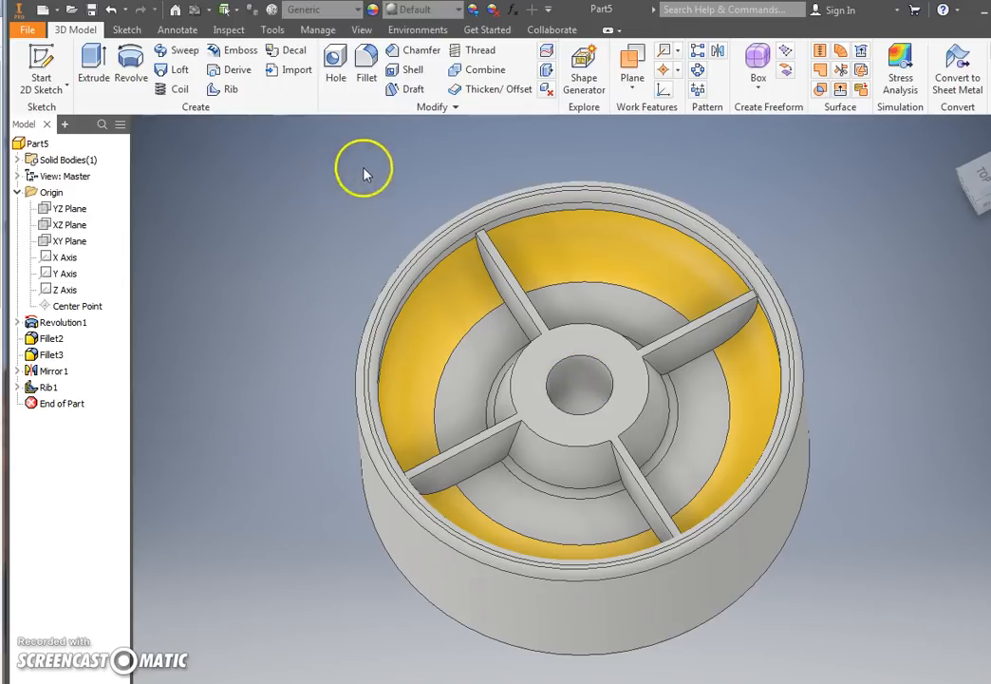
{"action": "left_click", "coordinate": [366, 66]}
{"action": "left_click", "coordinate": [749, 302]}
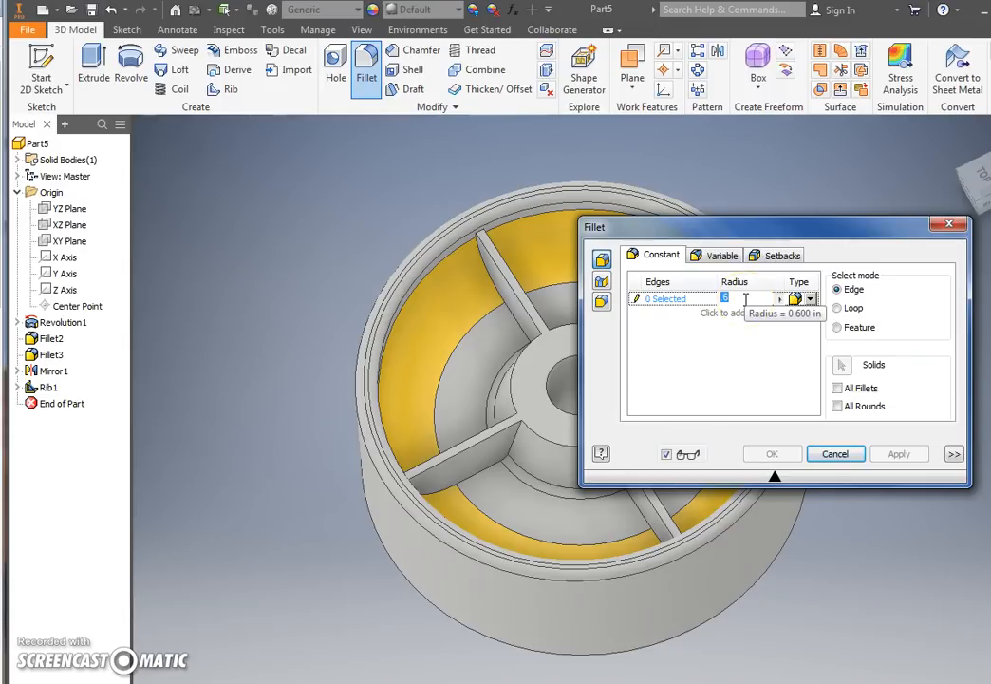
{"action": "key", "text": "BackSpace"}
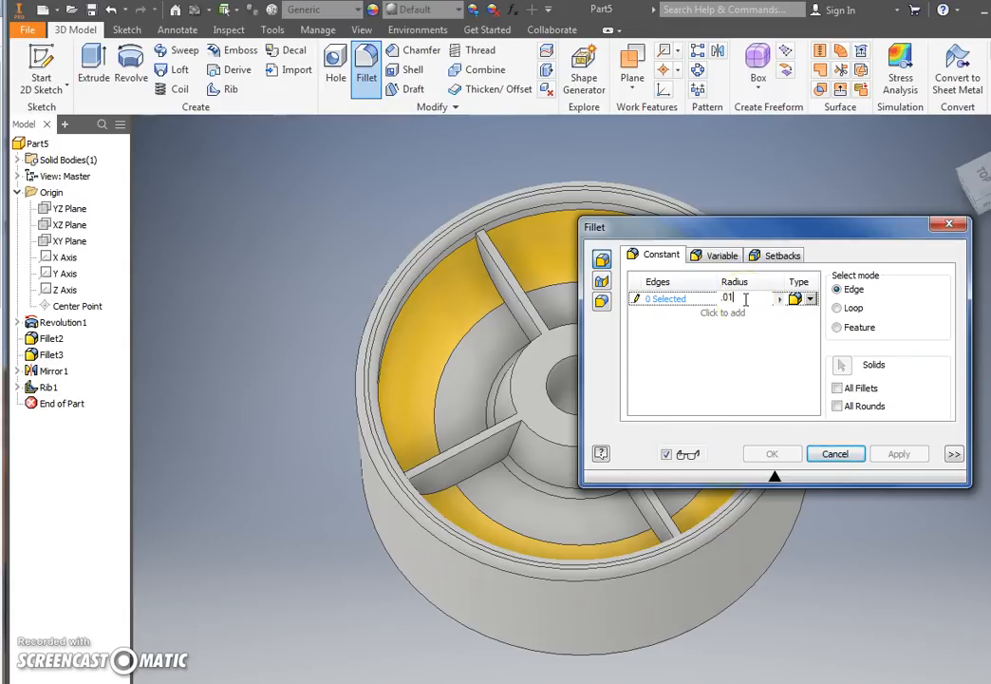
{"action": "left_click", "coordinate": [504, 453]}
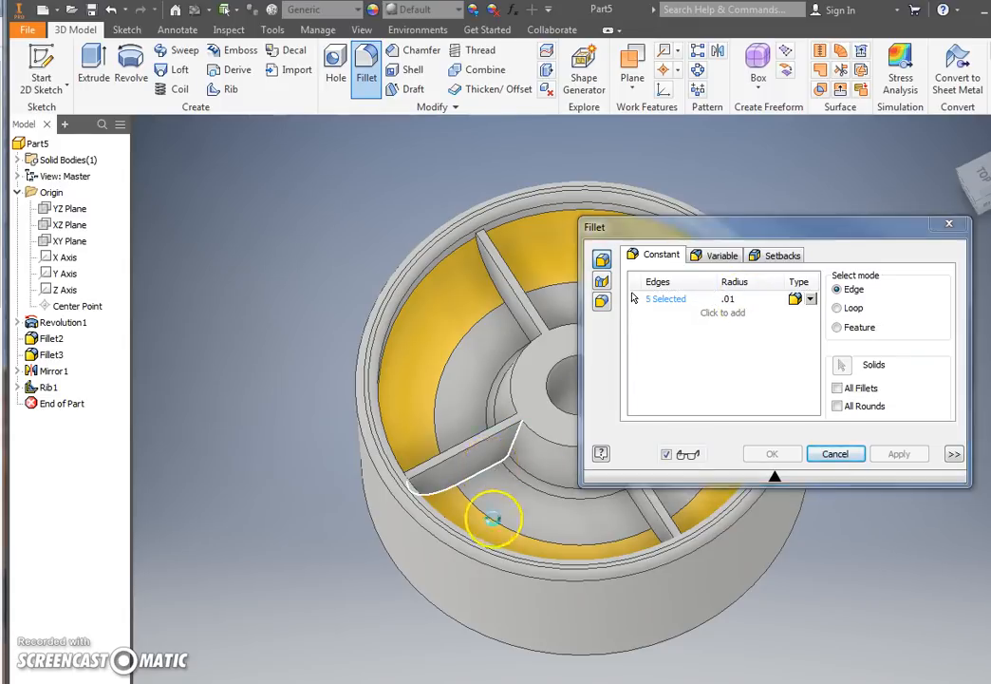
{"action": "left_click", "coordinate": [741, 298]}
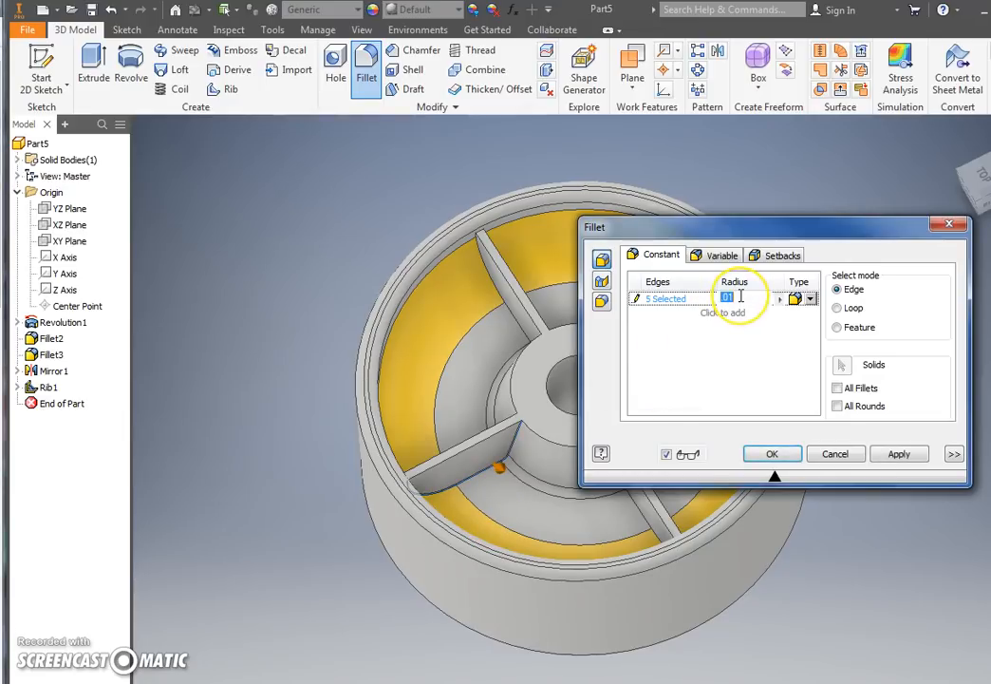
{"action": "key", "text": "BackSpace"}
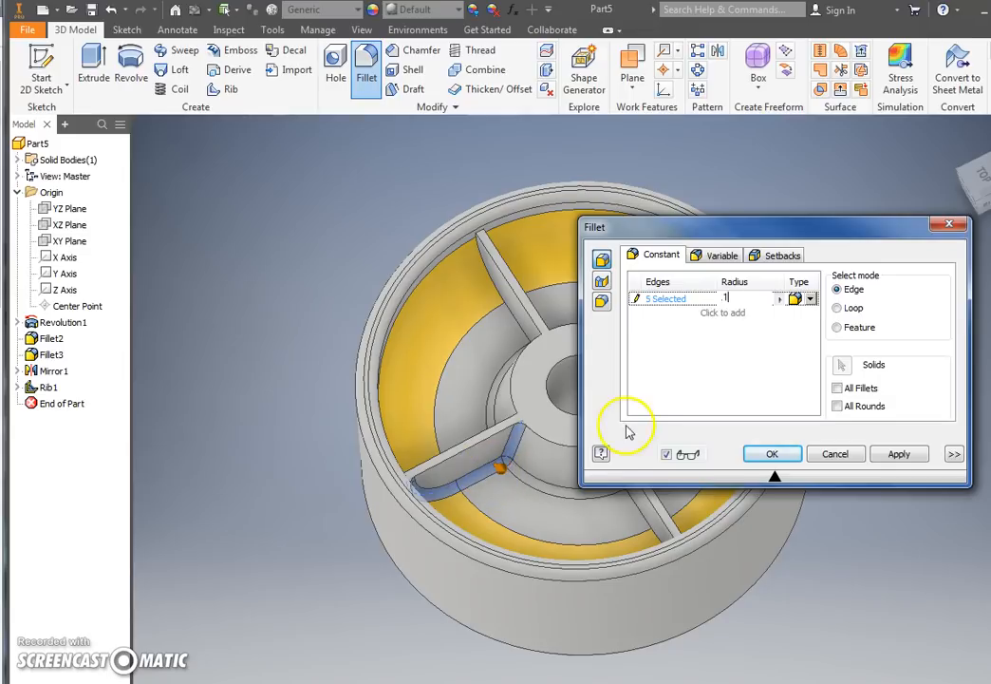
Step: Add the base edges on the remaining sides of all four ribs to the 0.1 in fillet and apply it
{"action": "left_click", "coordinate": [631, 513]}
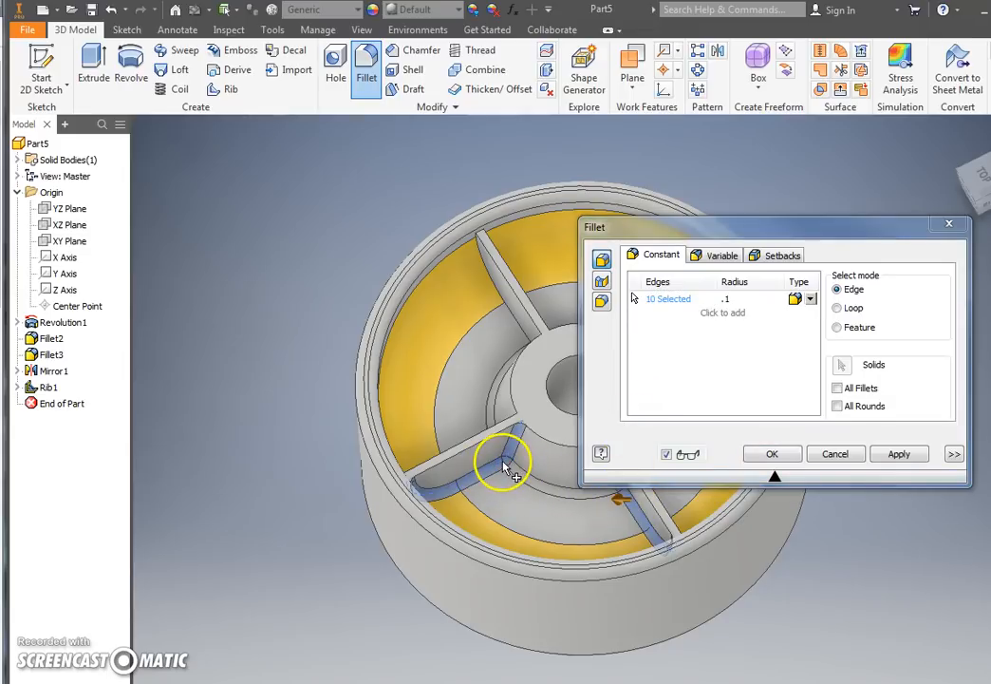
{"action": "middle_click_drag", "start_coordinate": [486, 400], "coordinate": [501, 473], "text": "shift"}
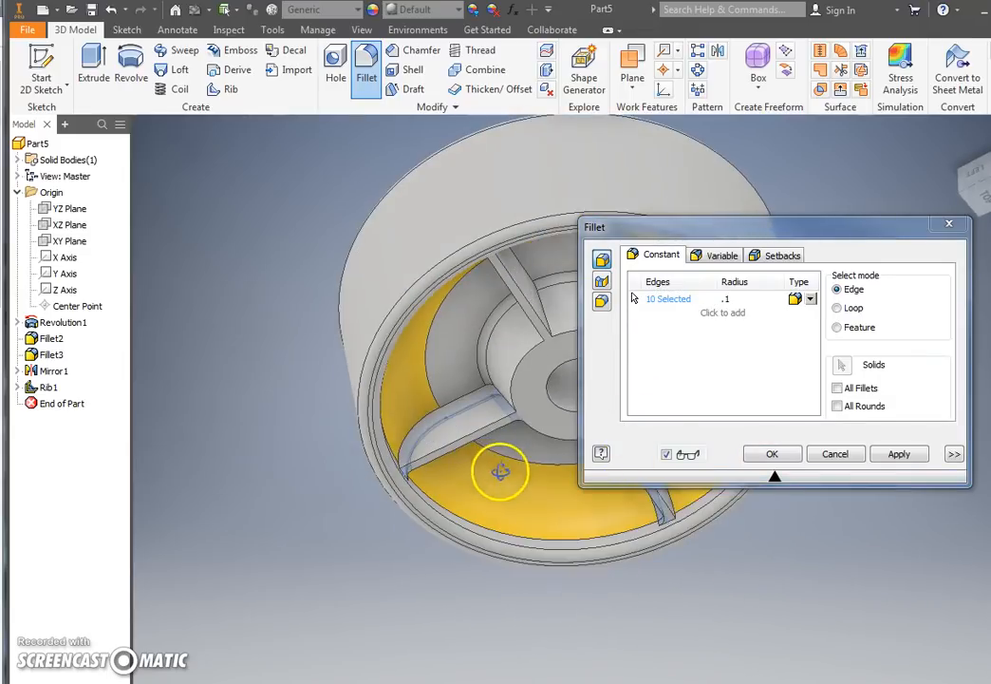
{"action": "left_click", "coordinate": [480, 392]}
{"action": "middle_click_drag", "start_coordinate": [498, 343], "coordinate": [447, 334], "text": "shift"}
{"action": "left_click", "coordinate": [501, 267]}
{"action": "left_click", "coordinate": [514, 310]}
{"action": "middle_click_drag", "start_coordinate": [513, 309], "coordinate": [439, 478], "text": "shift"}
{"action": "left_click", "coordinate": [436, 426]}
{"action": "left_click", "coordinate": [449, 536]}
{"action": "middle_click_drag", "start_coordinate": [484, 553], "coordinate": [405, 609], "text": "shift"}
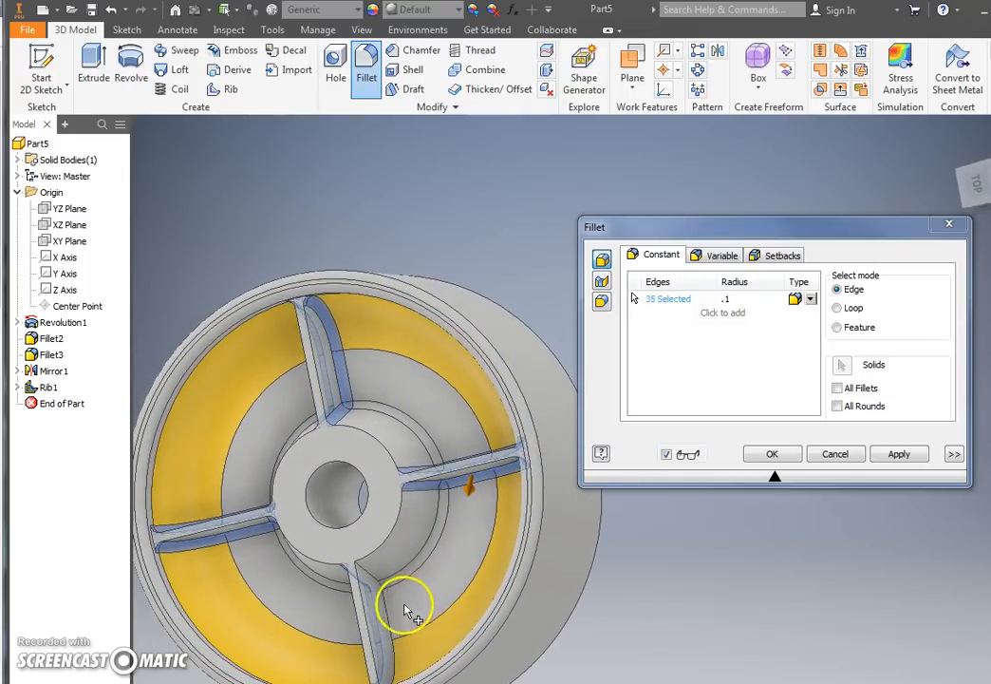
{"action": "left_click", "coordinate": [386, 614]}
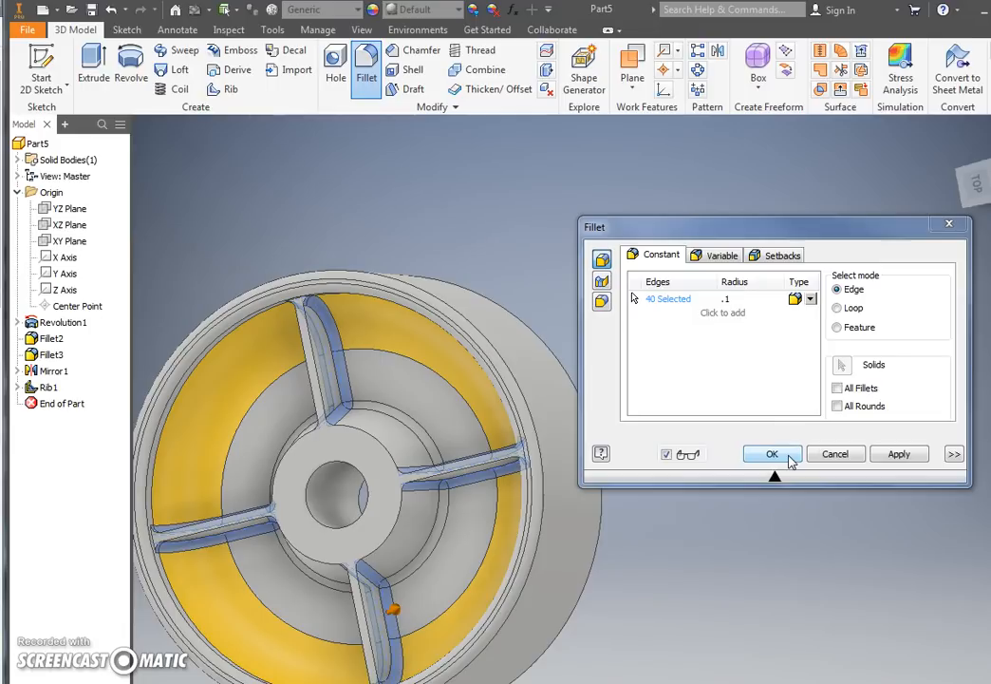
{"action": "left_click", "coordinate": [772, 456]}
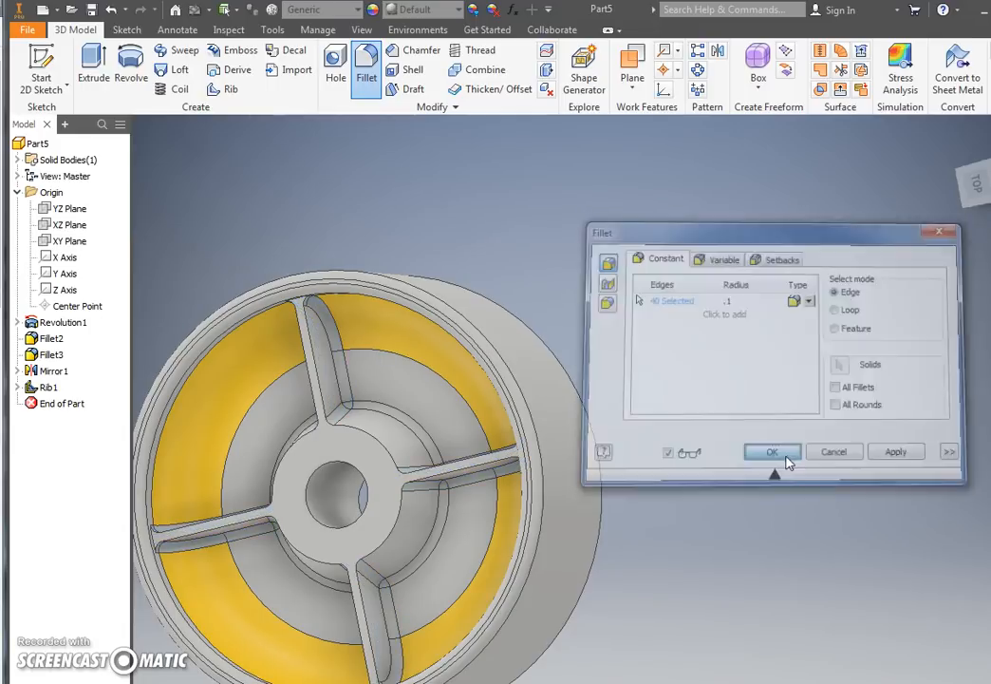
Step: Mirror the rib feature to the wheel's opposite side about the origin XZ plane
{"action": "middle_click_drag", "start_coordinate": [697, 520], "coordinate": [795, 451], "text": "shift"}
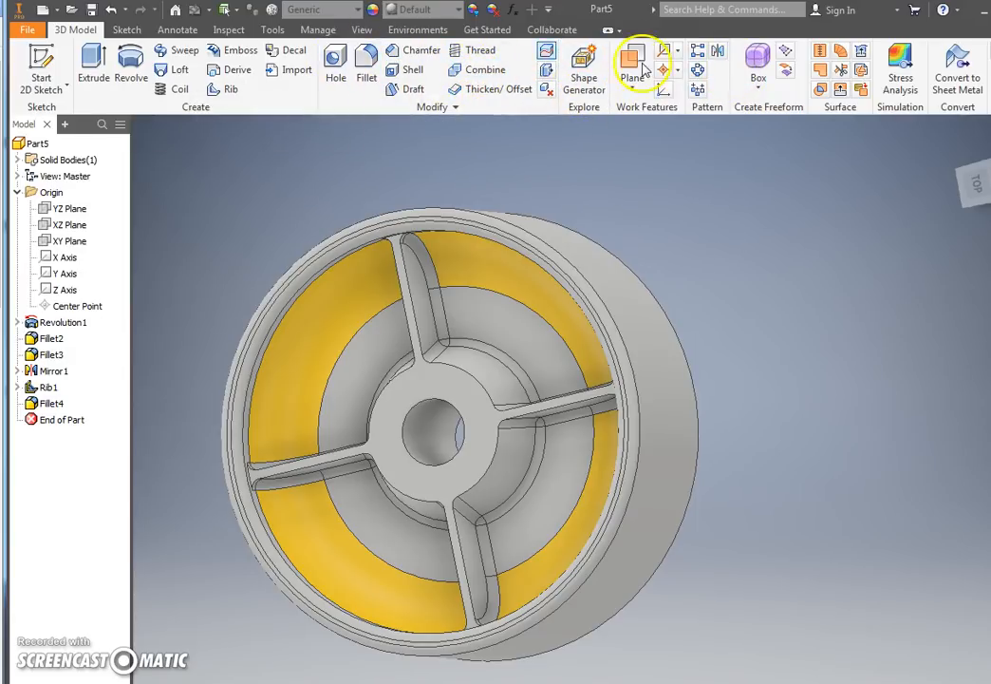
{"action": "left_click", "coordinate": [717, 52]}
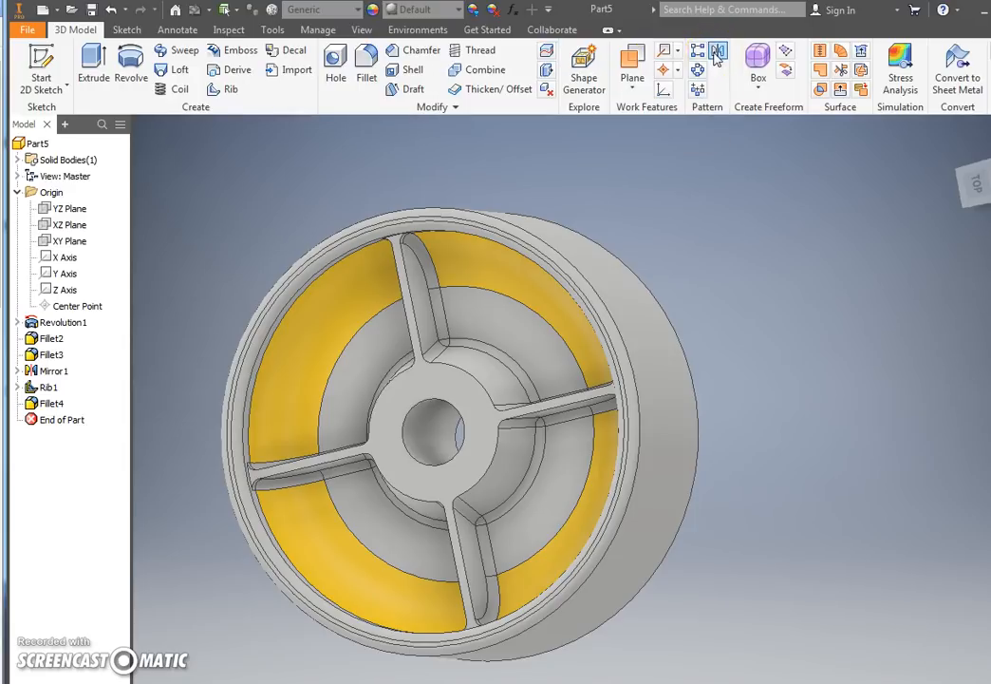
{"action": "left_click", "coordinate": [47, 387]}
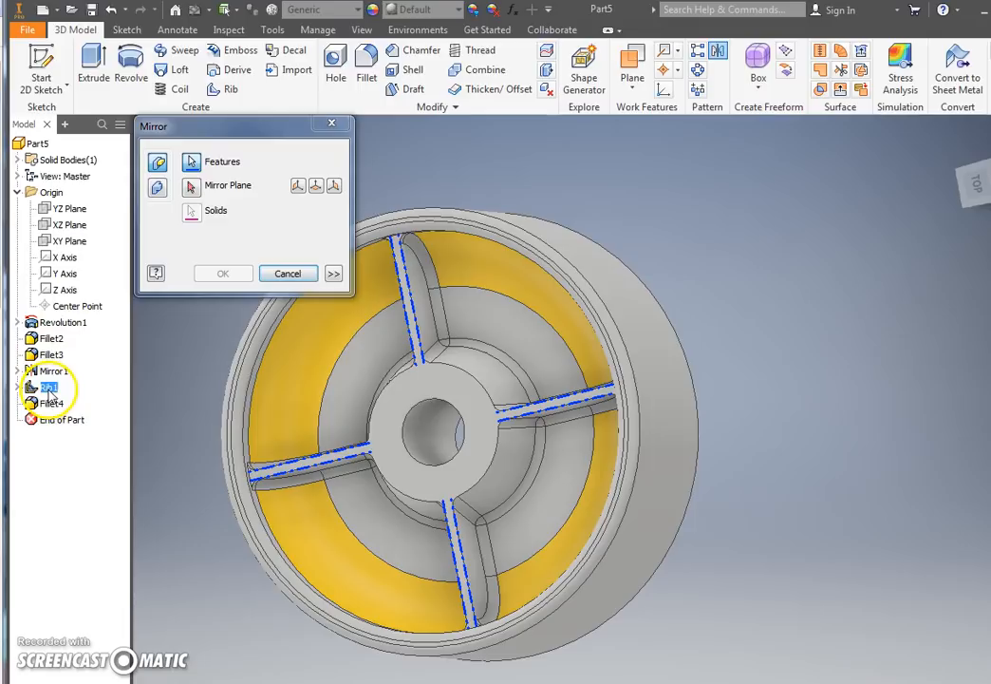
{"action": "left_click", "coordinate": [317, 185]}
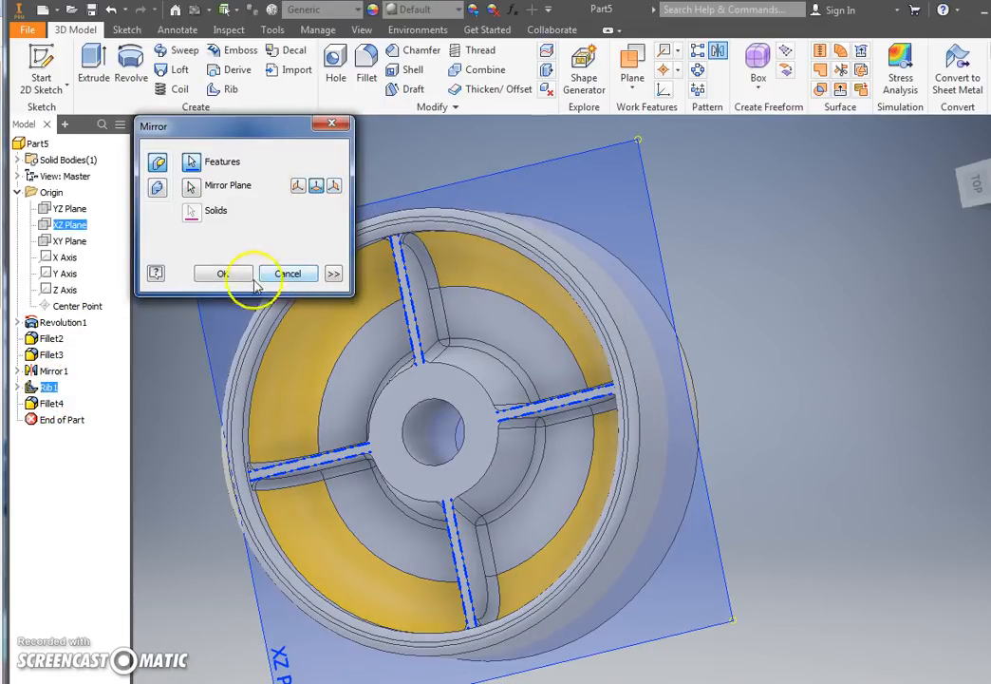
{"action": "left_click", "coordinate": [223, 273]}
Step: Mirror the rib base fillets about the origin XZ plane onto the opposite ribs
{"action": "middle_click_drag", "start_coordinate": [594, 415], "coordinate": [587, 492], "text": "shift"}
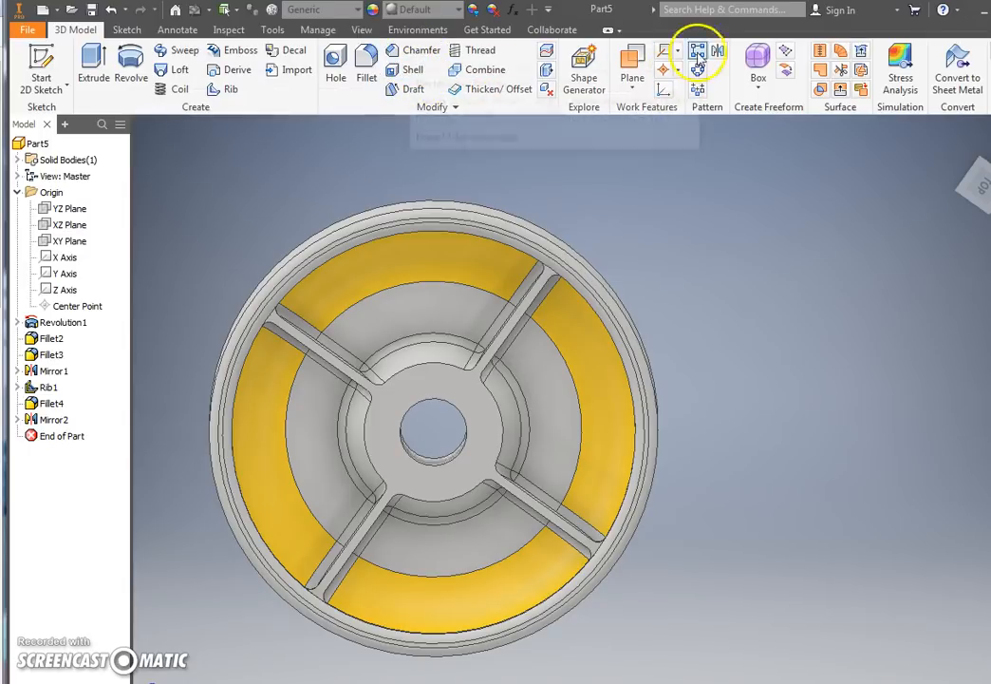
{"action": "left_click", "coordinate": [719, 56]}
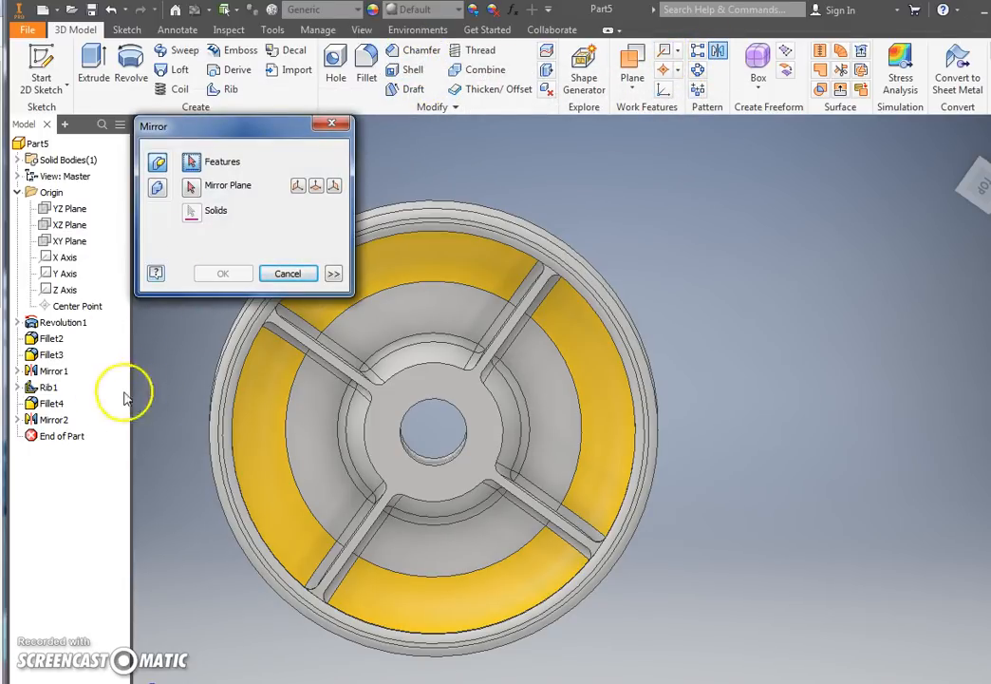
{"action": "left_click", "coordinate": [50, 403]}
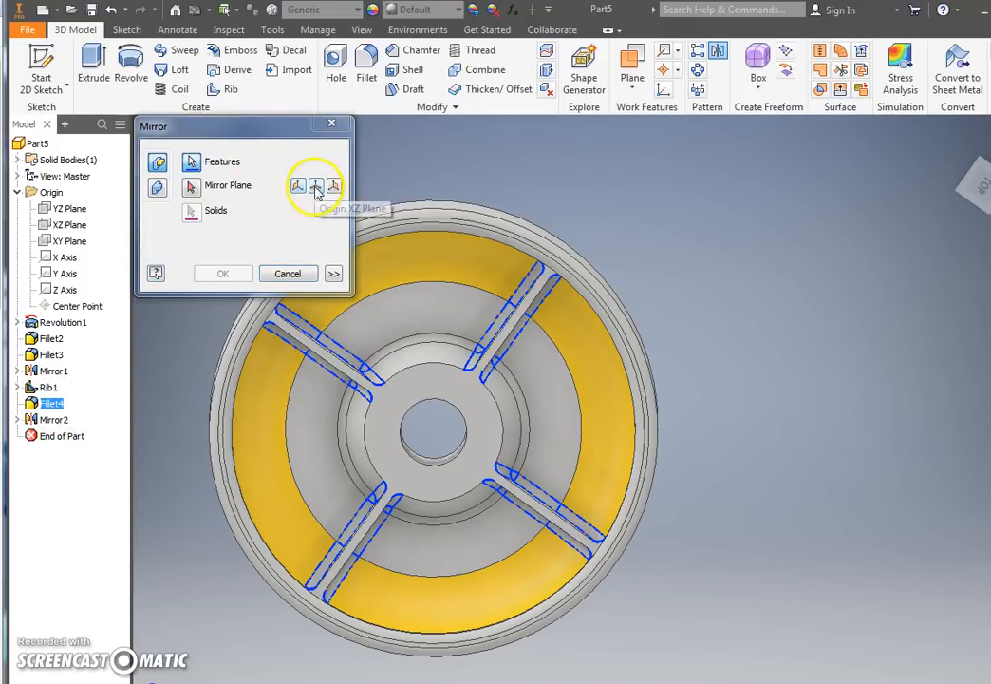
{"action": "left_click", "coordinate": [198, 190]}
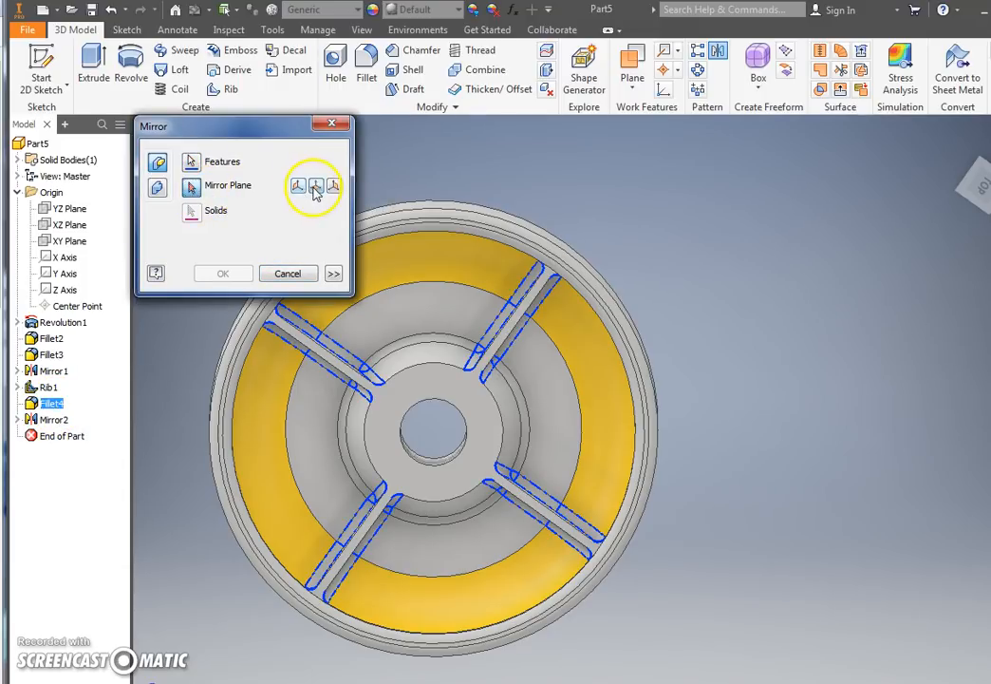
{"action": "left_click", "coordinate": [317, 187]}
{"action": "left_click", "coordinate": [224, 274]}
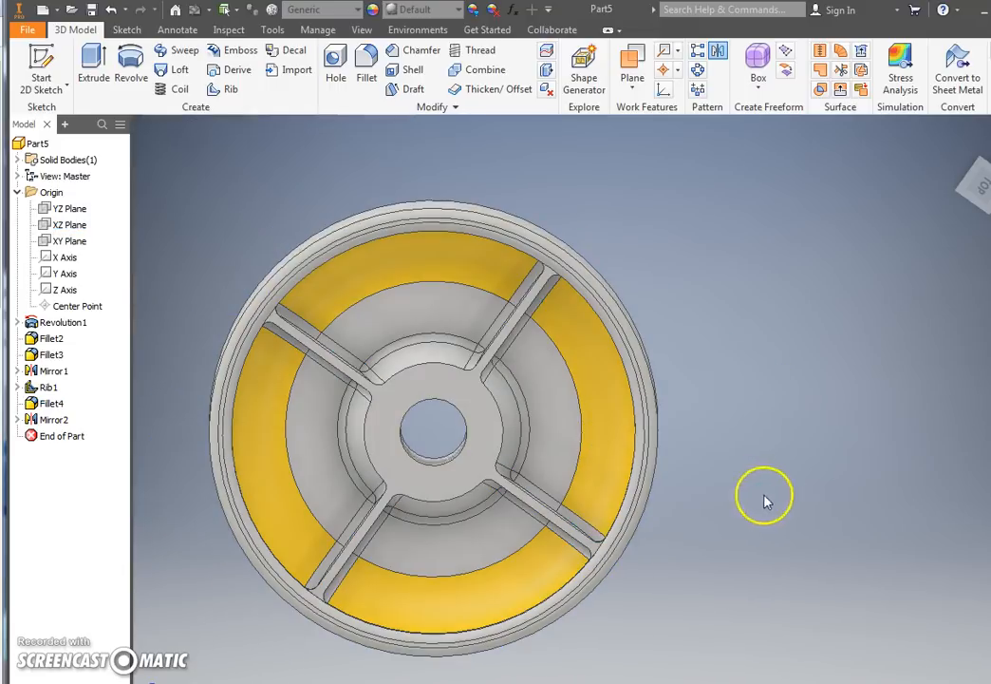
Step: Set the visual style to Realistic and turn on ray tracing for the wheel
{"action": "middle_click_drag", "start_coordinate": [781, 498], "coordinate": [620, 394], "text": "shift"}
{"action": "scroll", "coordinate": [629, 377], "scroll_direction": "up", "scroll_amount": 3}
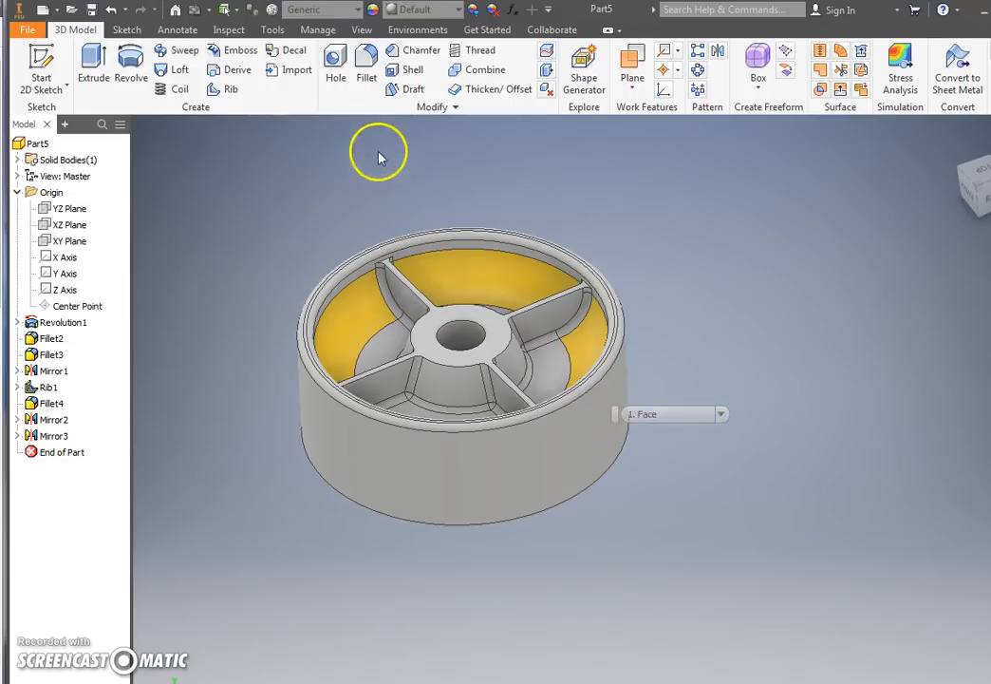
{"action": "left_click", "coordinate": [370, 29]}
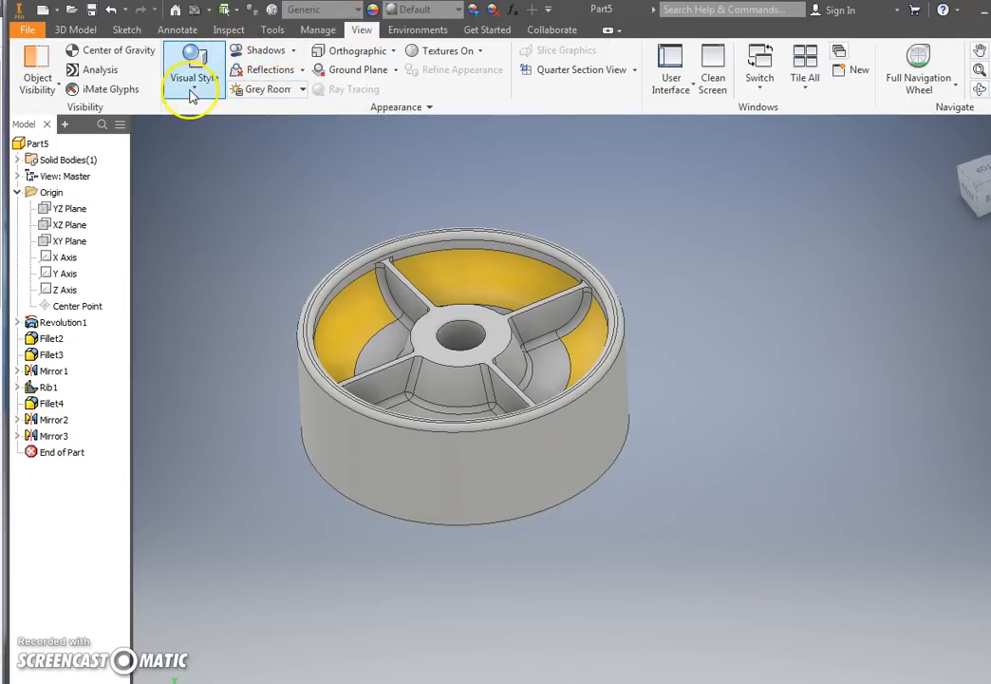
{"action": "left_click", "coordinate": [193, 92]}
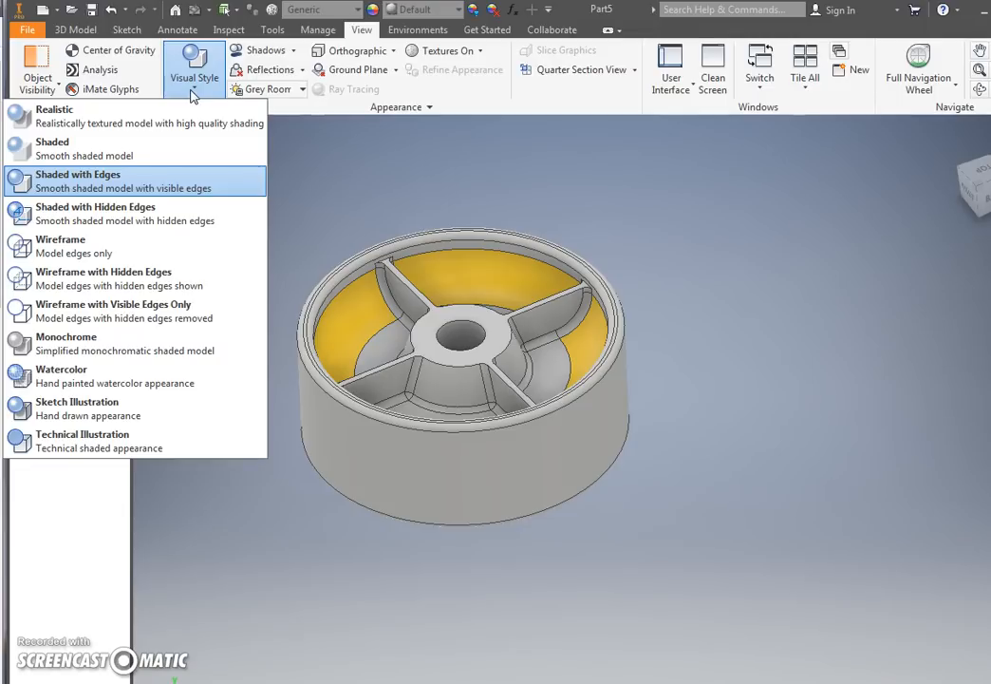
{"action": "left_click", "coordinate": [190, 112]}
{"action": "left_click", "coordinate": [189, 132]}
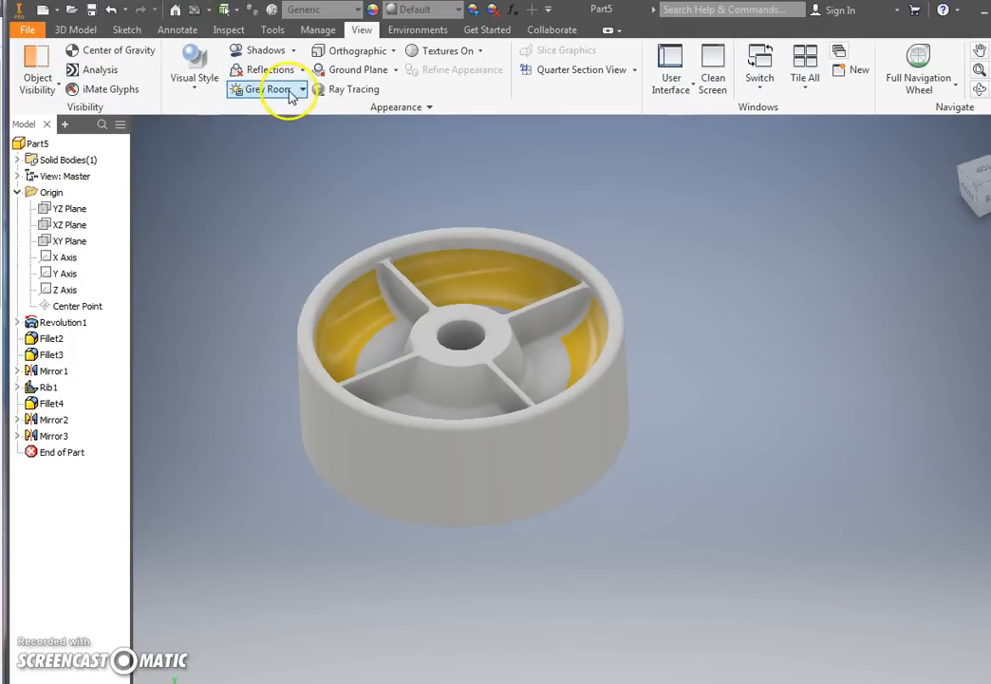
{"action": "left_click", "coordinate": [322, 90]}
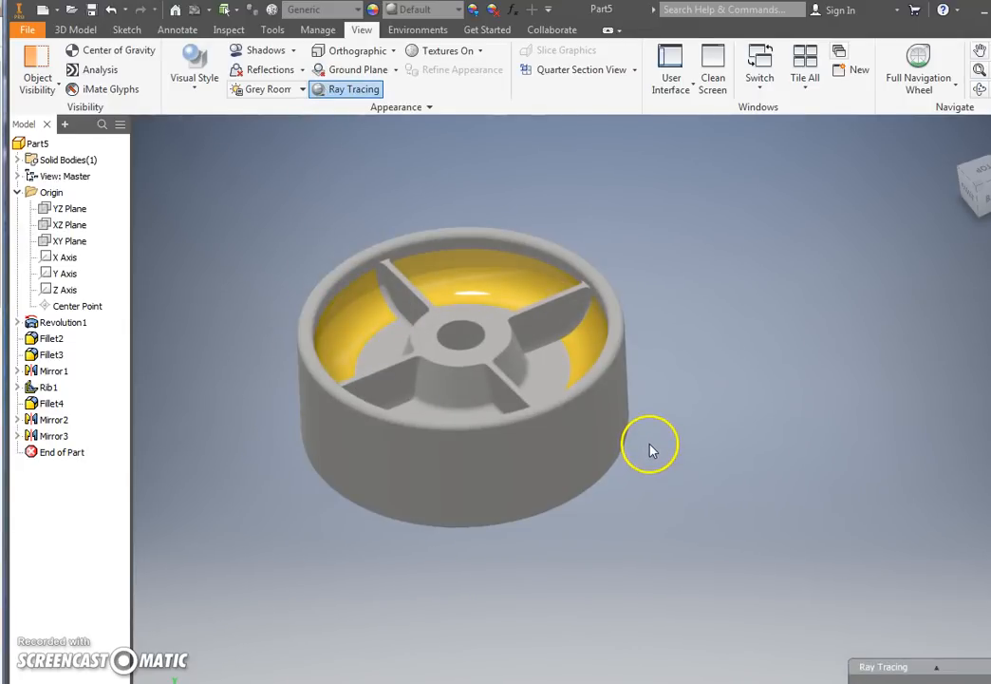
{"action": "mouse_move", "coordinate": [866, 665]}
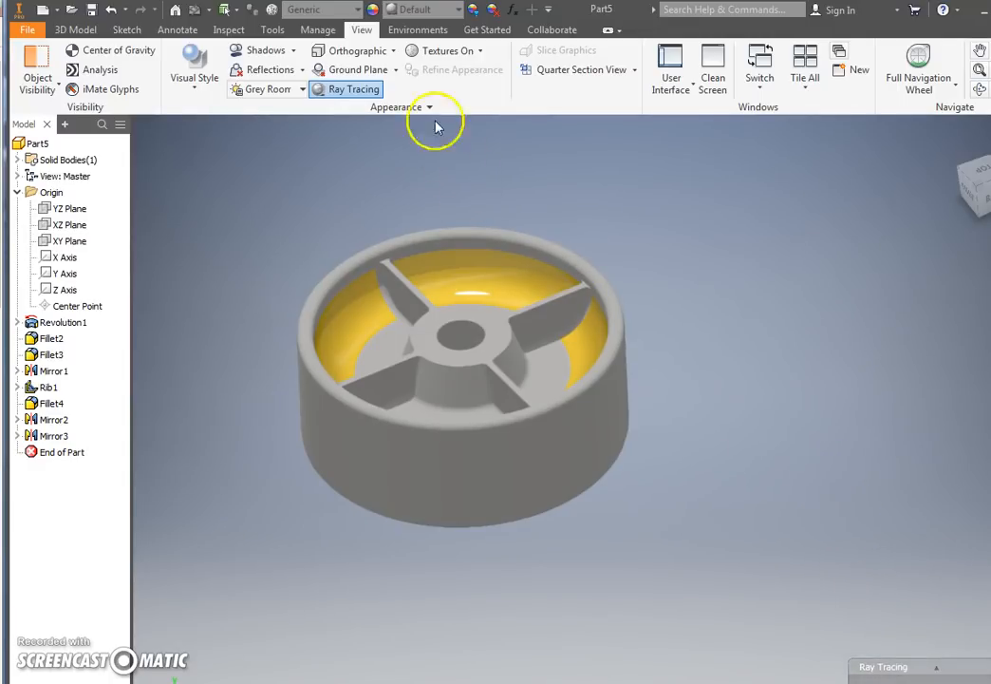
Step: Apply the Steel - Polished appearance from the Inventor Material Library to the whole wheel
{"action": "left_click", "coordinate": [437, 17]}
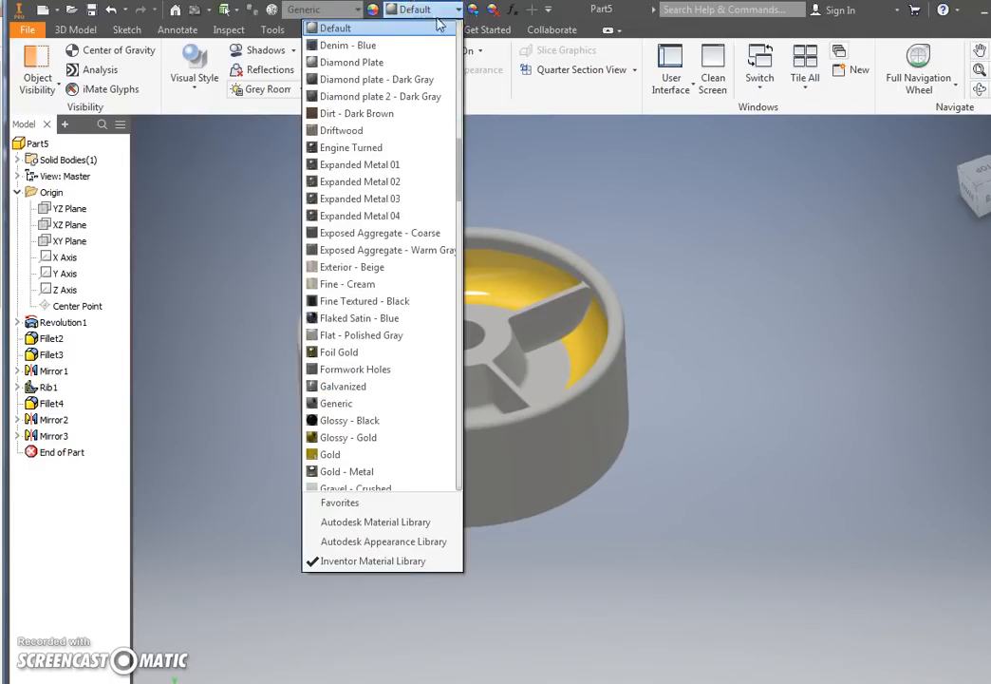
{"action": "scroll", "coordinate": [408, 271], "scroll_direction": "down", "scroll_amount": 8}
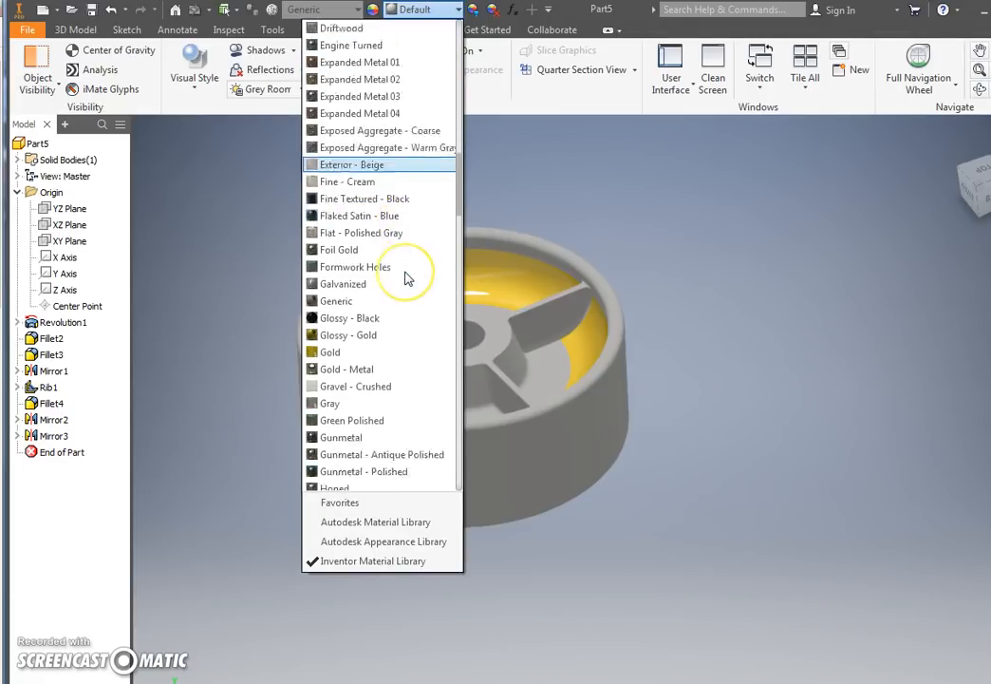
{"action": "scroll", "coordinate": [408, 280], "scroll_direction": "down", "scroll_amount": 3}
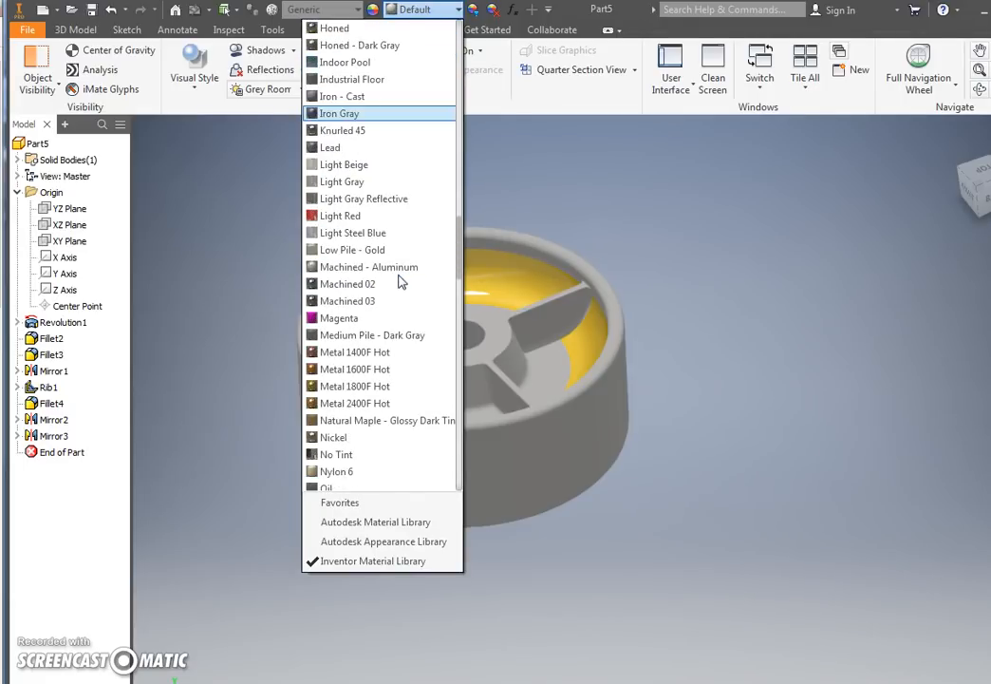
{"action": "scroll", "coordinate": [400, 281], "scroll_direction": "down", "scroll_amount": 11}
{"action": "scroll", "coordinate": [393, 287], "scroll_direction": "down", "scroll_amount": 10}
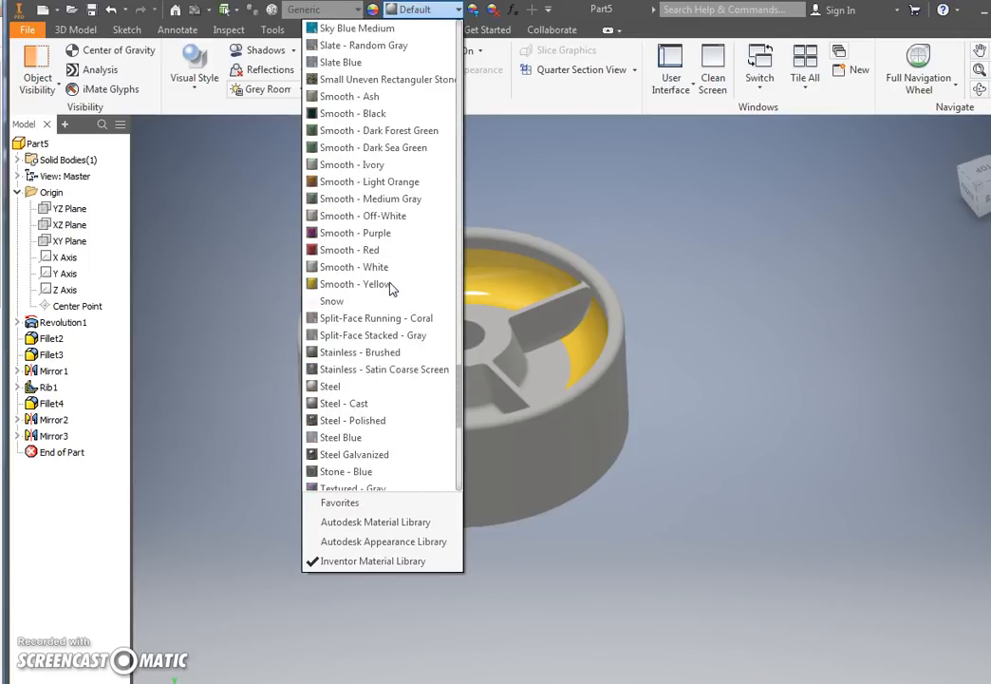
{"action": "scroll", "coordinate": [392, 288], "scroll_direction": "down", "scroll_amount": 2}
{"action": "left_click", "coordinate": [375, 306]}
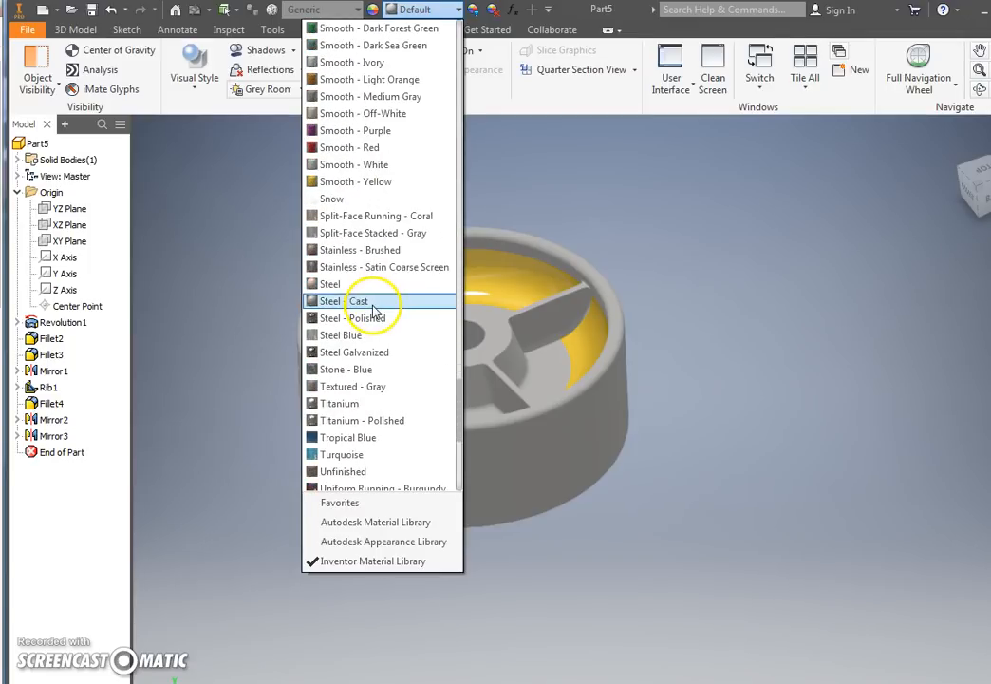
{"action": "left_click", "coordinate": [371, 318]}
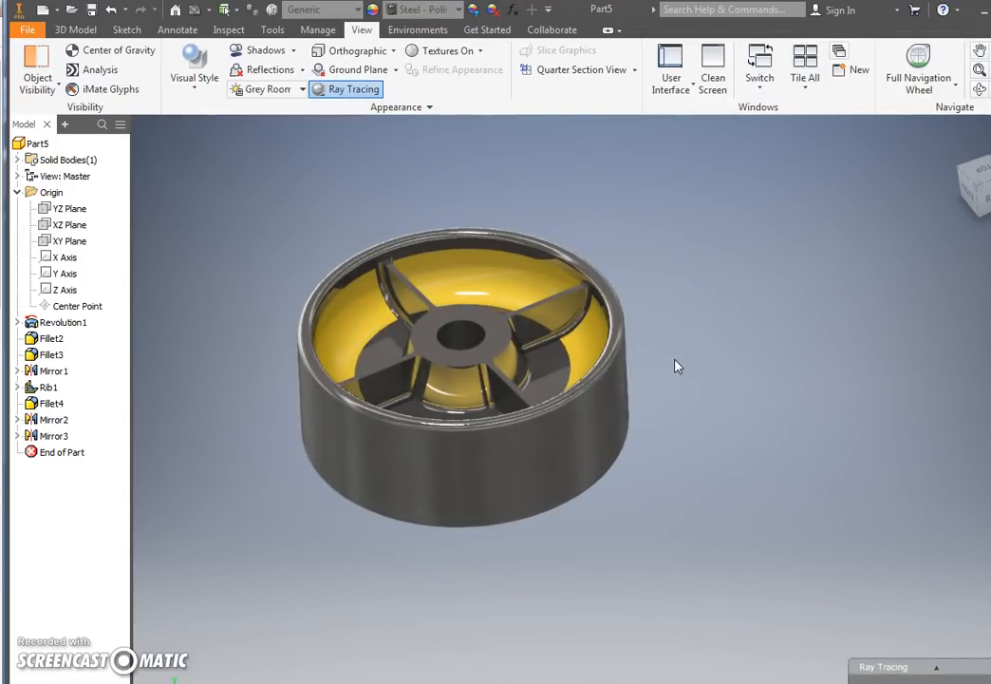
Step: Turn on reflections and shadows for the rendered wheel view
{"action": "left_click", "coordinate": [300, 72]}
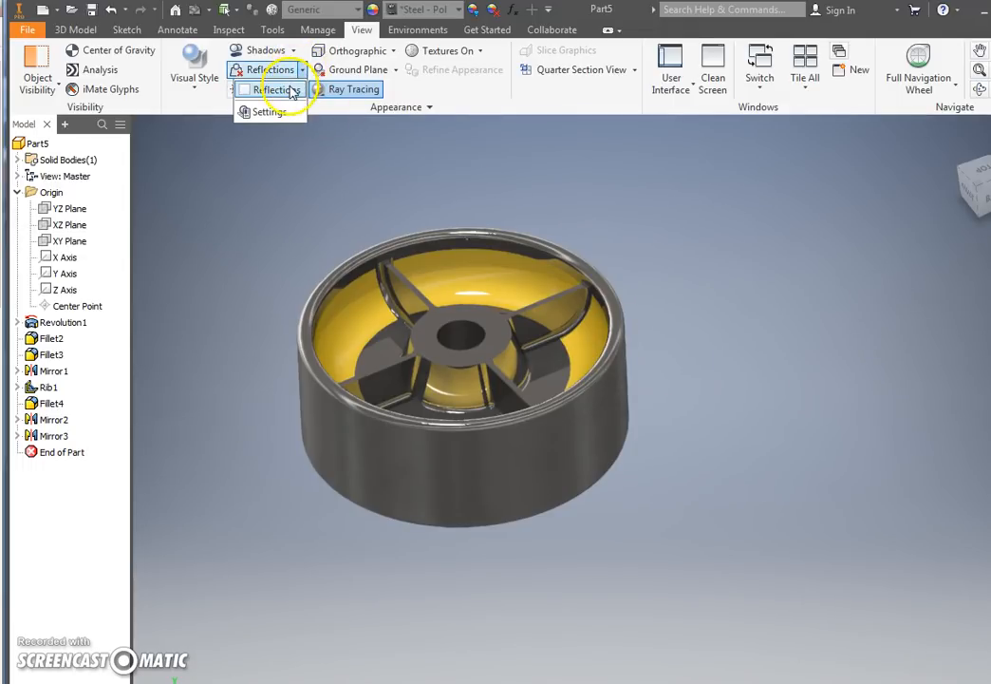
{"action": "left_click", "coordinate": [277, 90]}
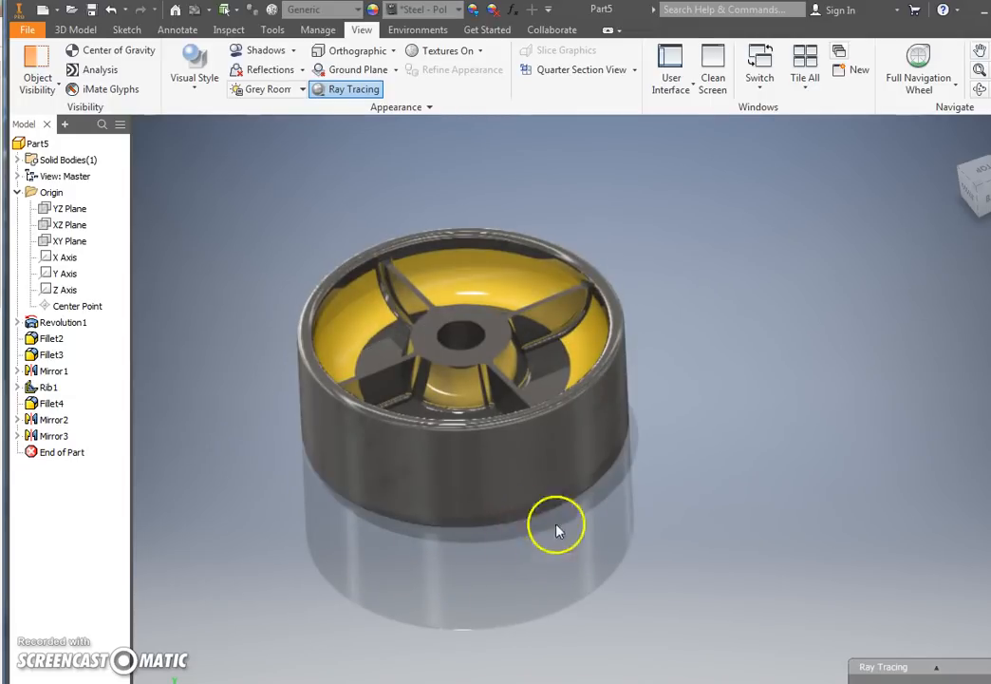
{"action": "left_click", "coordinate": [269, 50]}
{"action": "left_click", "coordinate": [294, 50]}
{"action": "left_click", "coordinate": [240, 70]}
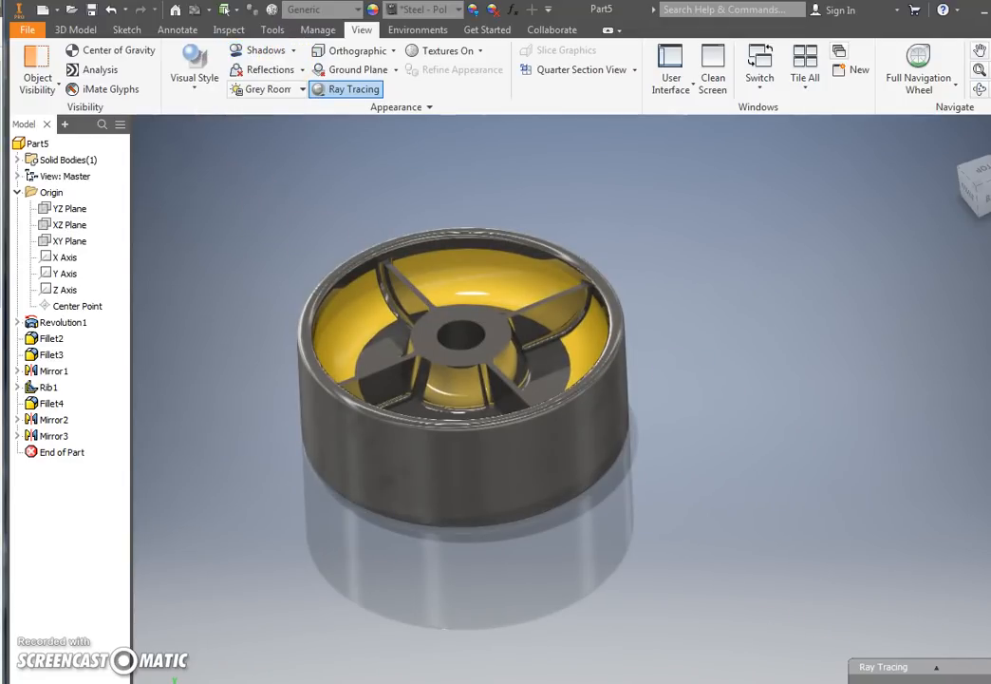
Step: Show the ray tracing settings and set the rendering quality to Low
{"action": "left_click", "coordinate": [938, 665]}
{"action": "left_click", "coordinate": [861, 659]}
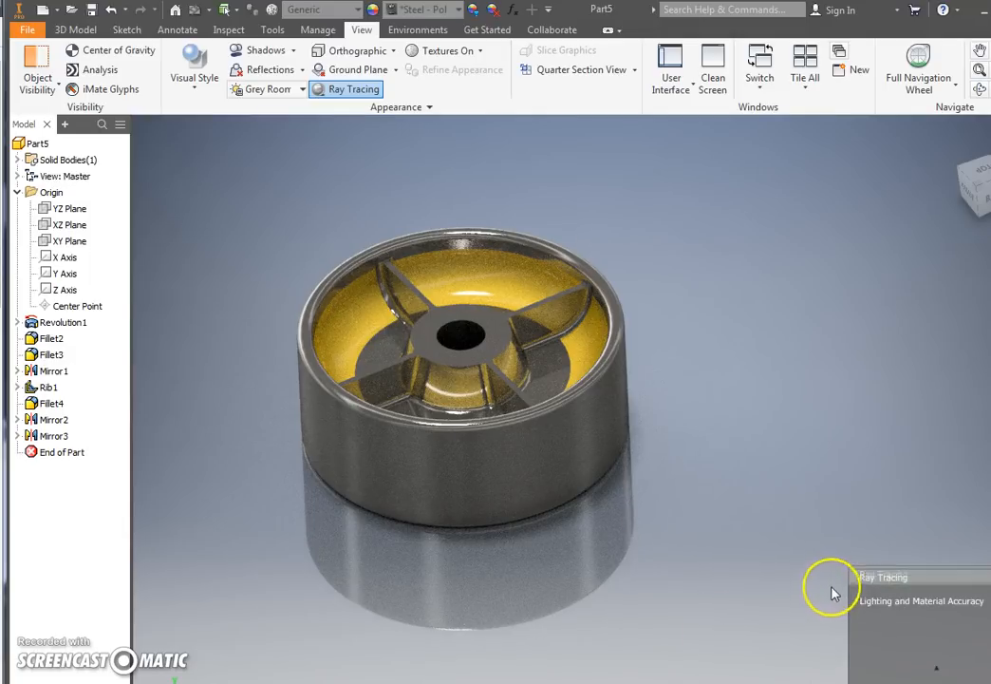
{"action": "mouse_move", "coordinate": [873, 668]}
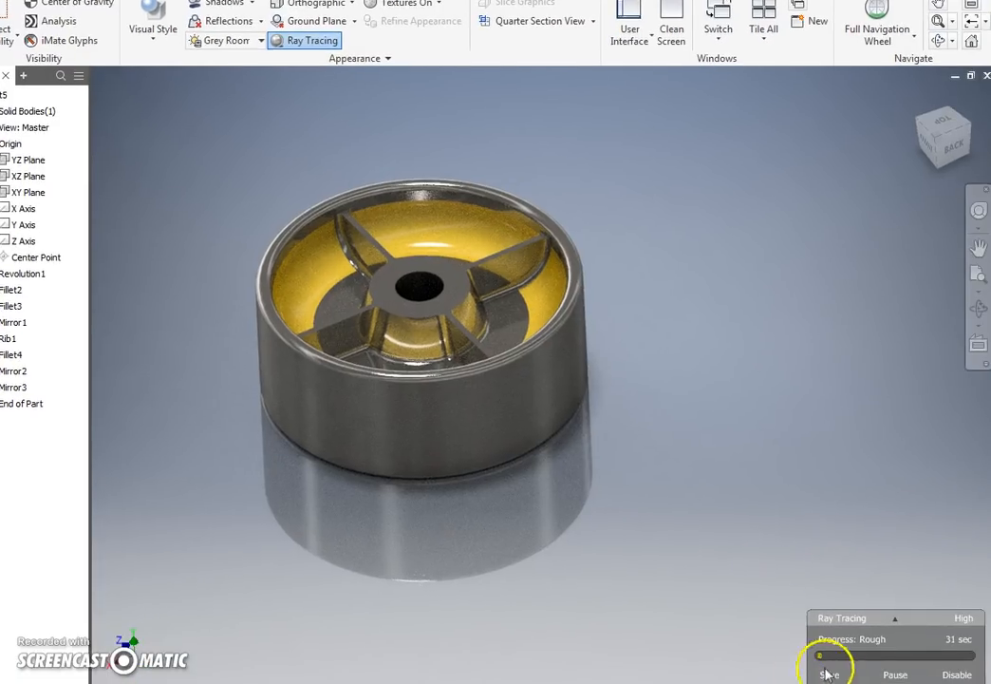
{"action": "mouse_move", "coordinate": [888, 627]}
{"action": "left_click", "coordinate": [843, 576]}
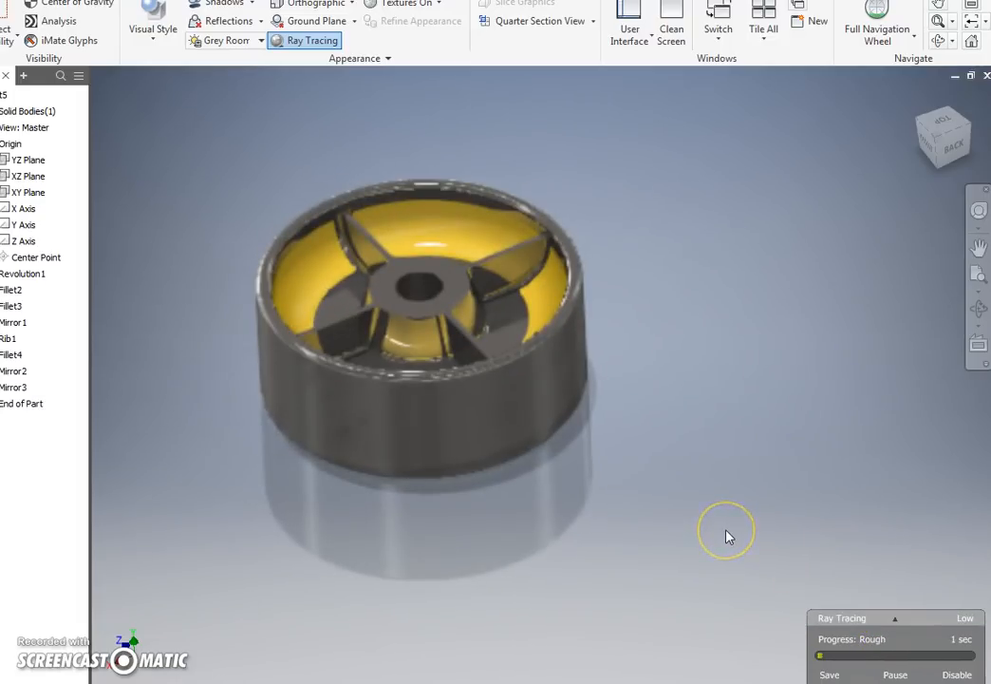